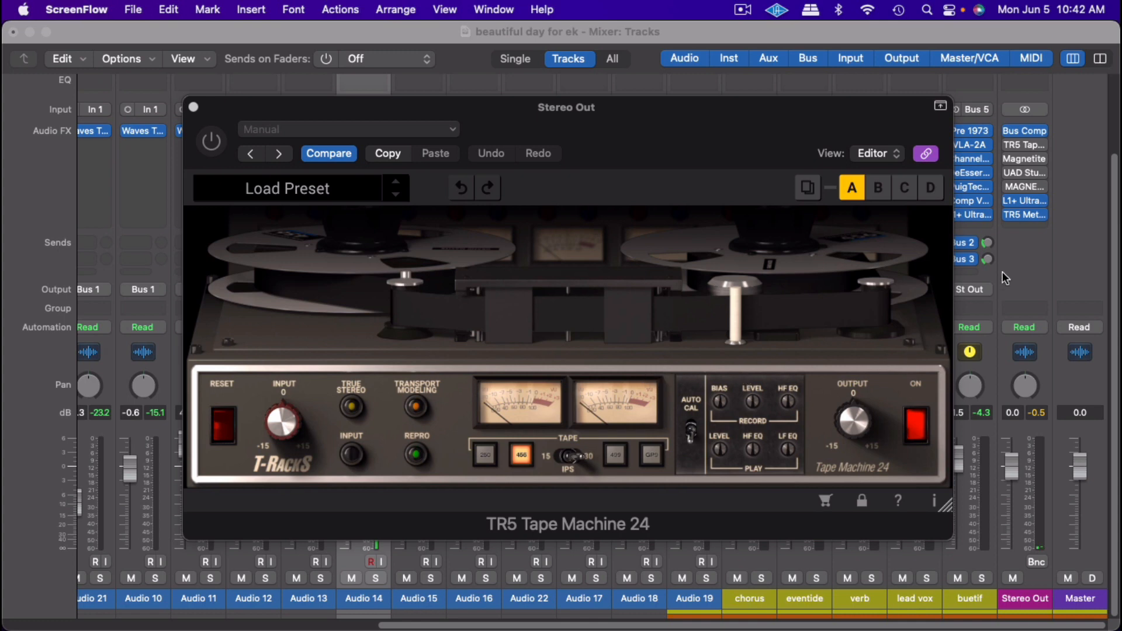
Open the Magnetite, UAD Studer A800 and MAGNETIC II plugins from the Stereo Out inserts to view their interfaces
{"action": "left_click", "coordinate": [1029, 154]}
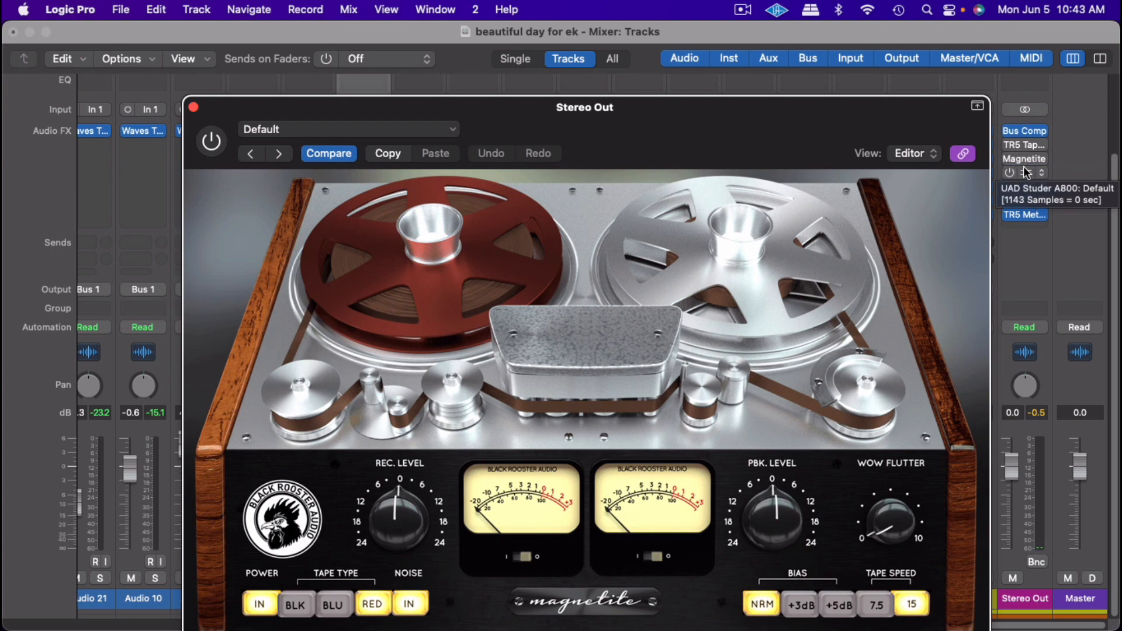
{"action": "left_click", "coordinate": [1026, 168]}
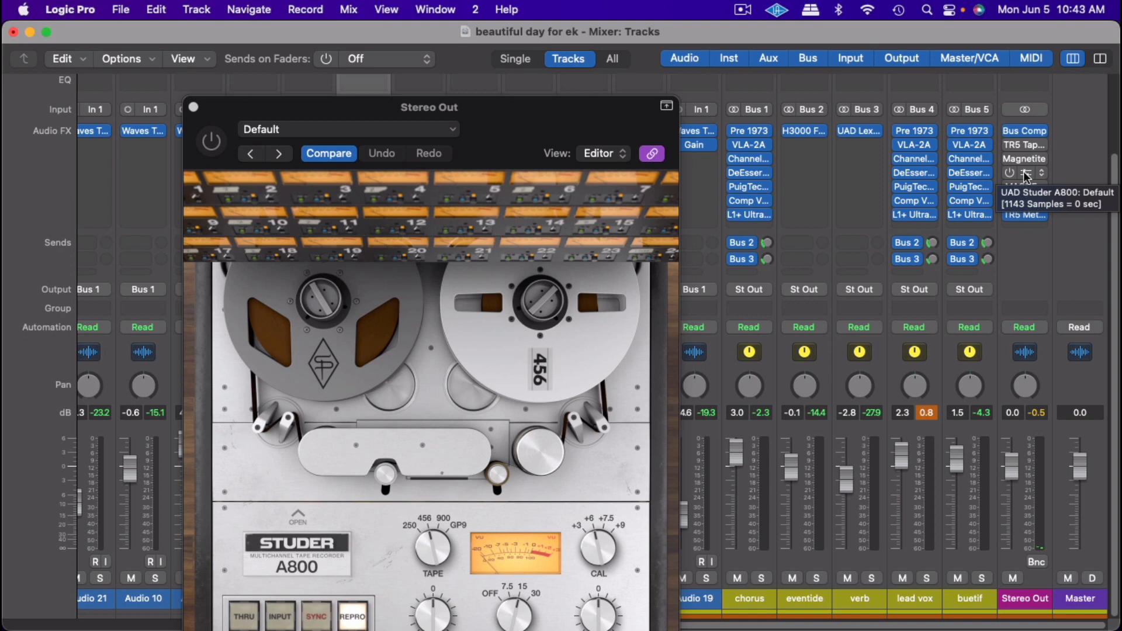
{"action": "left_click", "coordinate": [1026, 180]}
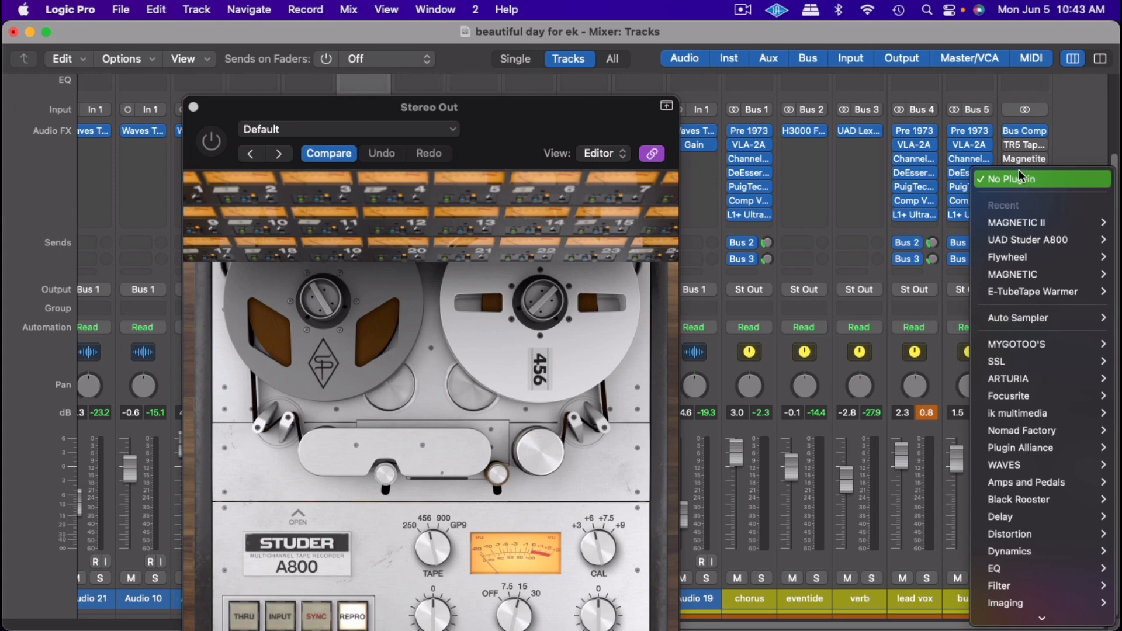
{"action": "left_click", "coordinate": [1067, 131]}
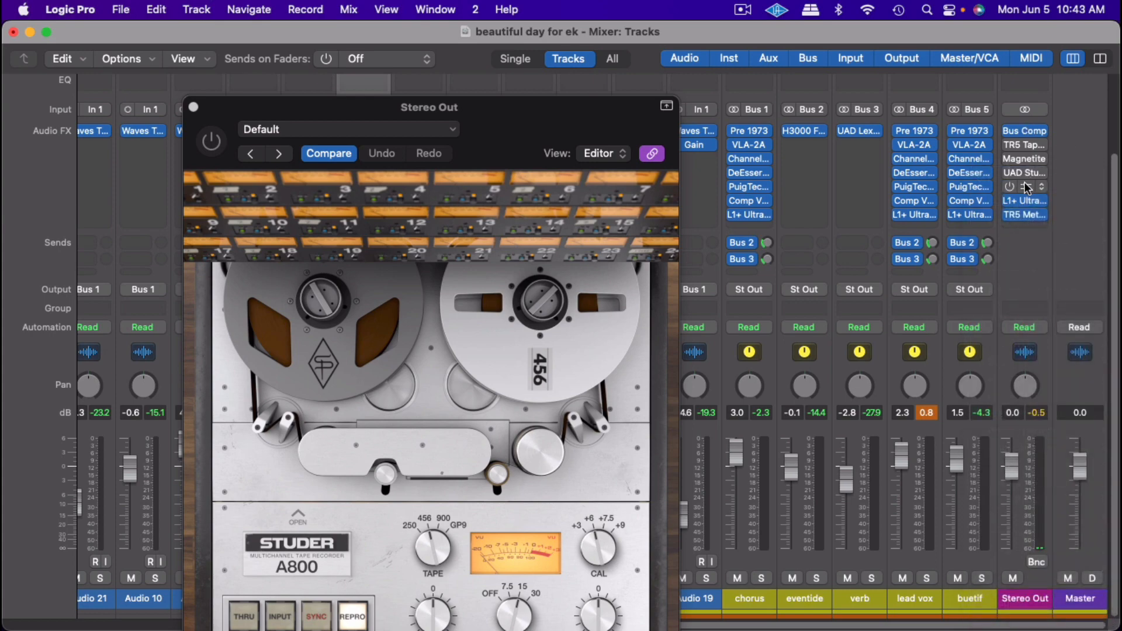
{"action": "left_click", "coordinate": [1029, 180]}
{"action": "left_click", "coordinate": [1085, 136]}
{"action": "left_click", "coordinate": [1028, 186]}
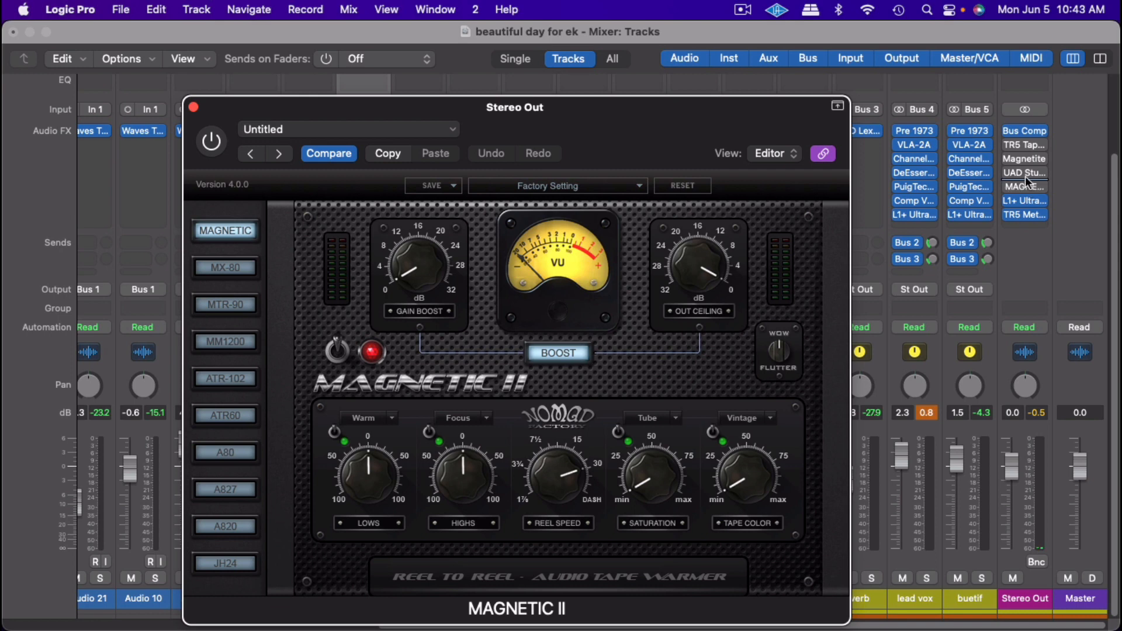
Open the TR5 Tape Machine 24 on the Stereo Out channel and slightly adjust its input and output gain
{"action": "left_click", "coordinate": [1025, 144]}
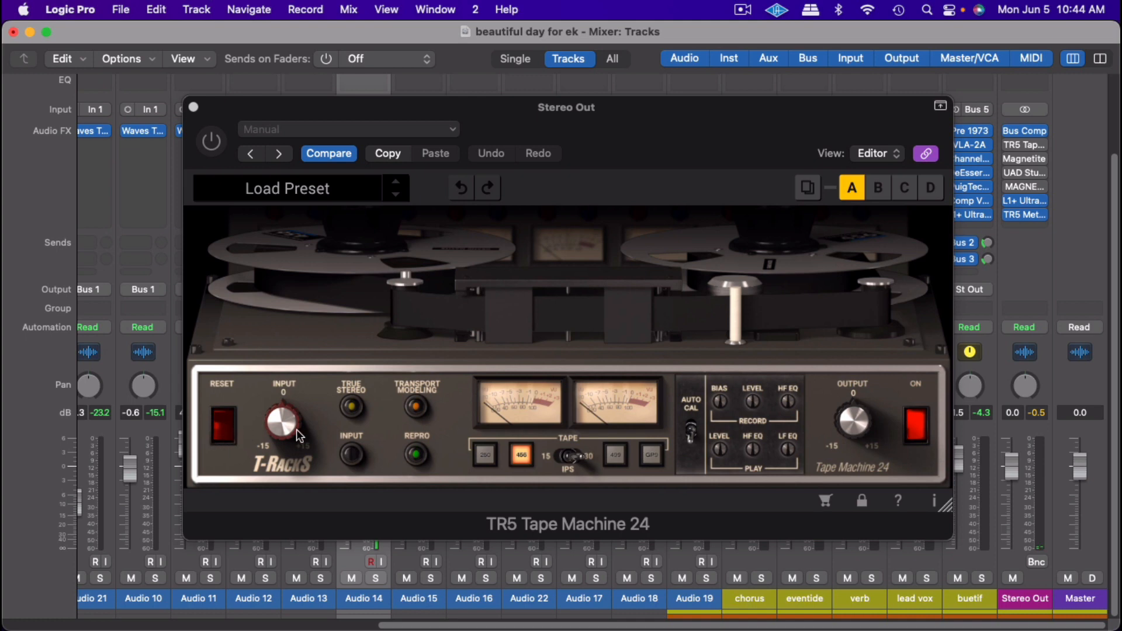
{"action": "left_click_drag", "start_coordinate": [297, 432], "coordinate": [297, 430]}
{"action": "left_click_drag", "start_coordinate": [849, 433], "coordinate": [852, 427]}
{"action": "left_click_drag", "start_coordinate": [856, 433], "coordinate": [866, 444]}
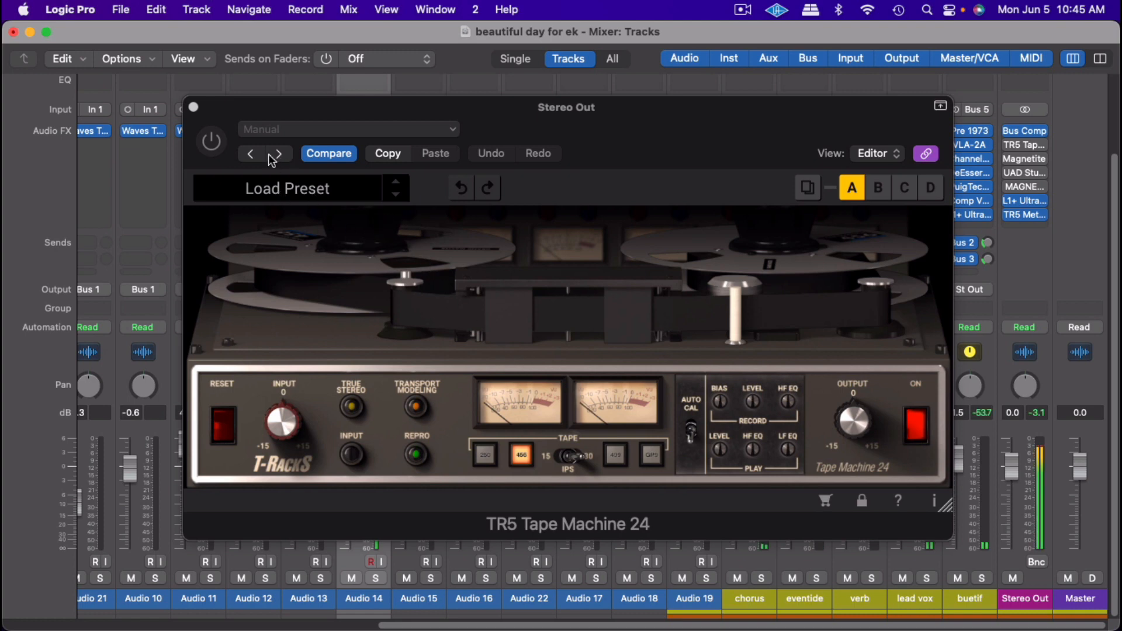
Enable the Tape Machine 24, comparing it against bypass, and toggle its True Stereo mode off and back on
{"action": "left_click", "coordinate": [215, 150]}
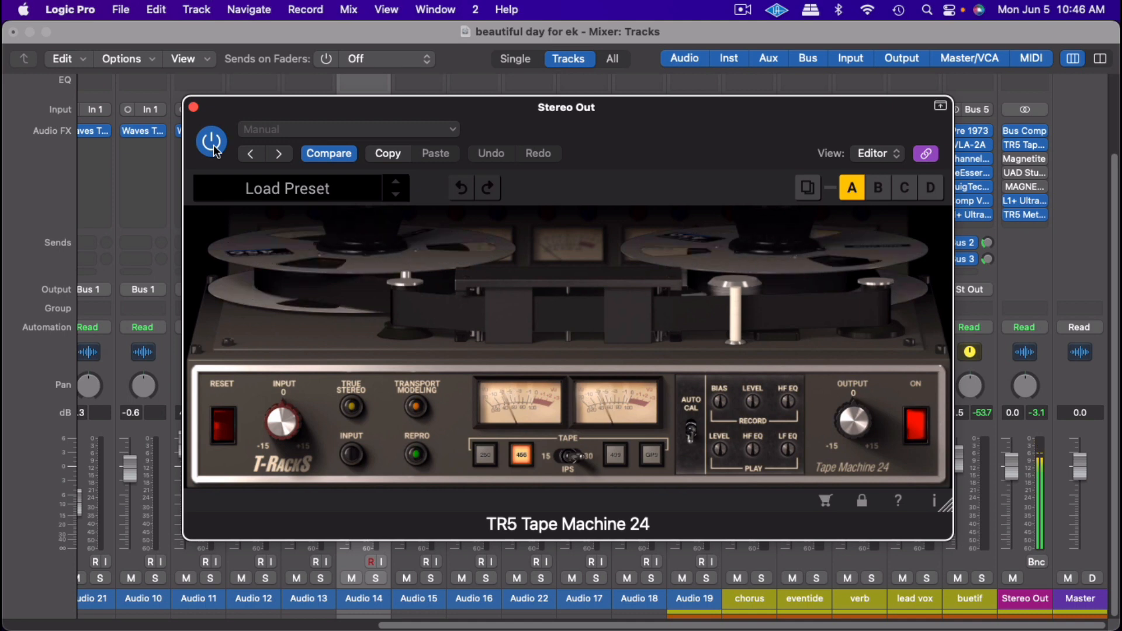
{"action": "left_click", "coordinate": [214, 146]}
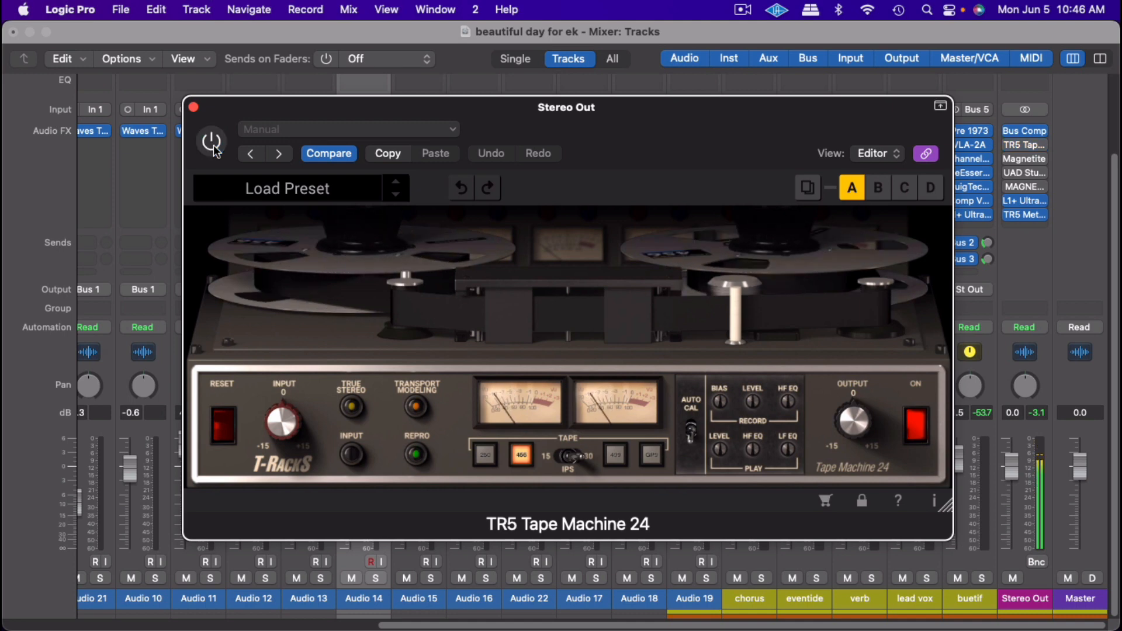
{"action": "left_click", "coordinate": [213, 145]}
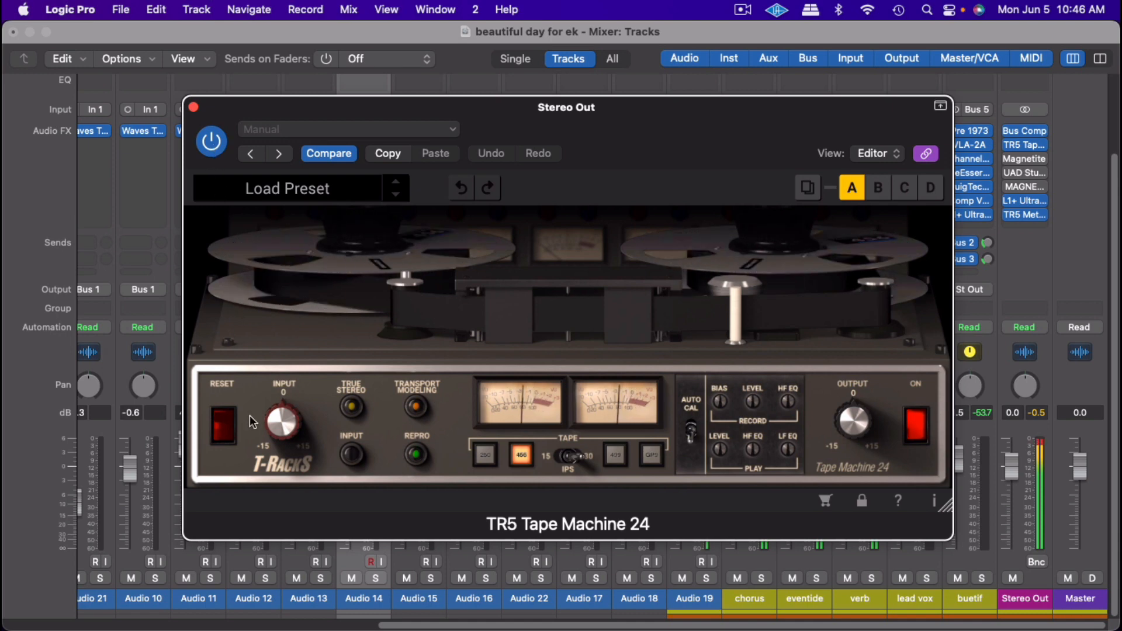
{"action": "left_click", "coordinate": [353, 407]}
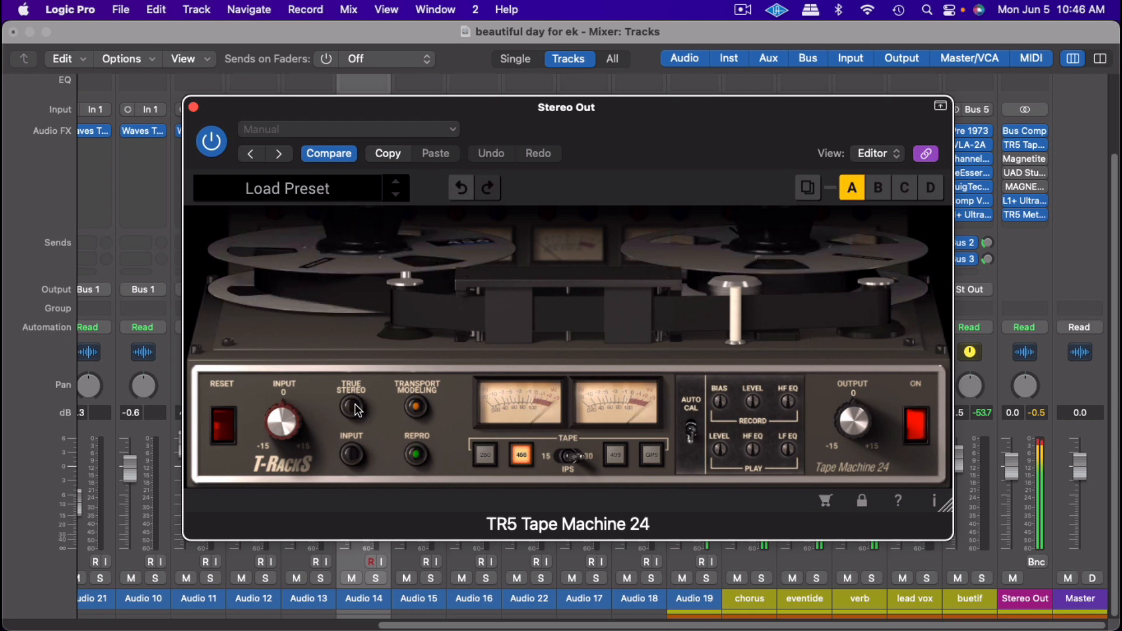
{"action": "left_click", "coordinate": [354, 406]}
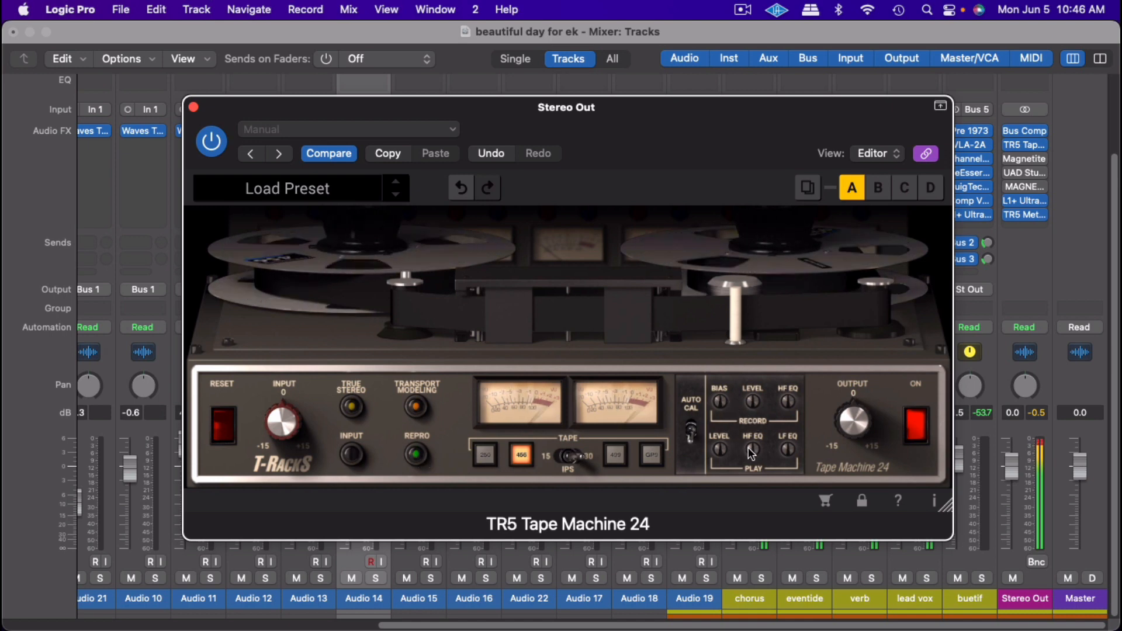
Adjust the Tape Machine 24's HF EQ and level trims in the play calibration section
{"action": "left_click_drag", "start_coordinate": [751, 449], "coordinate": [759, 402]}
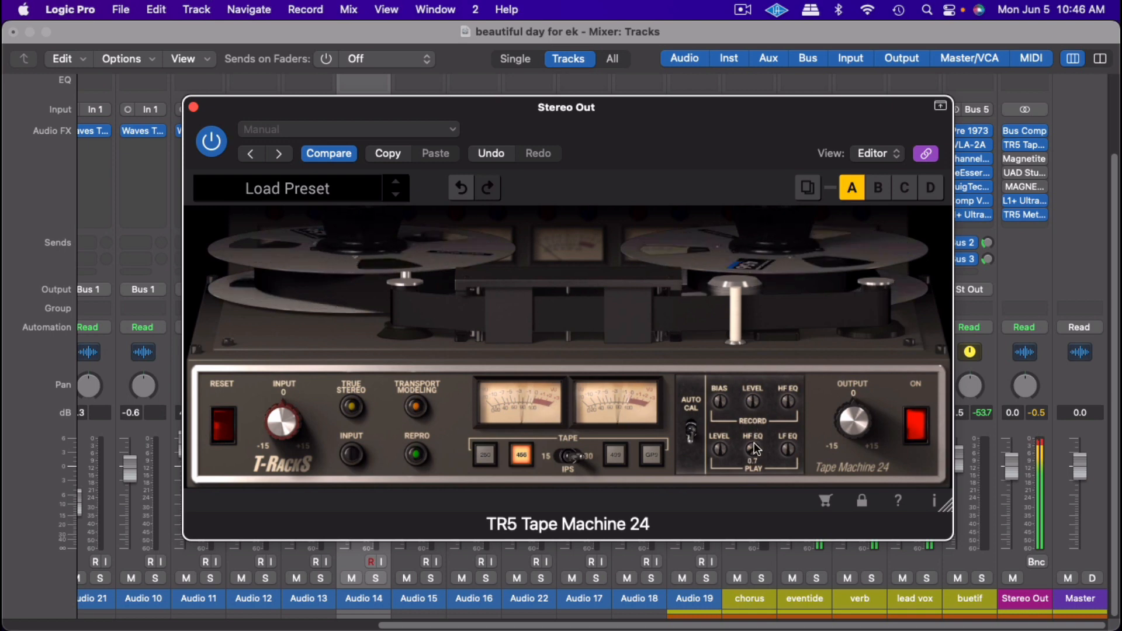
{"action": "mouse_move", "coordinate": [786, 441]}
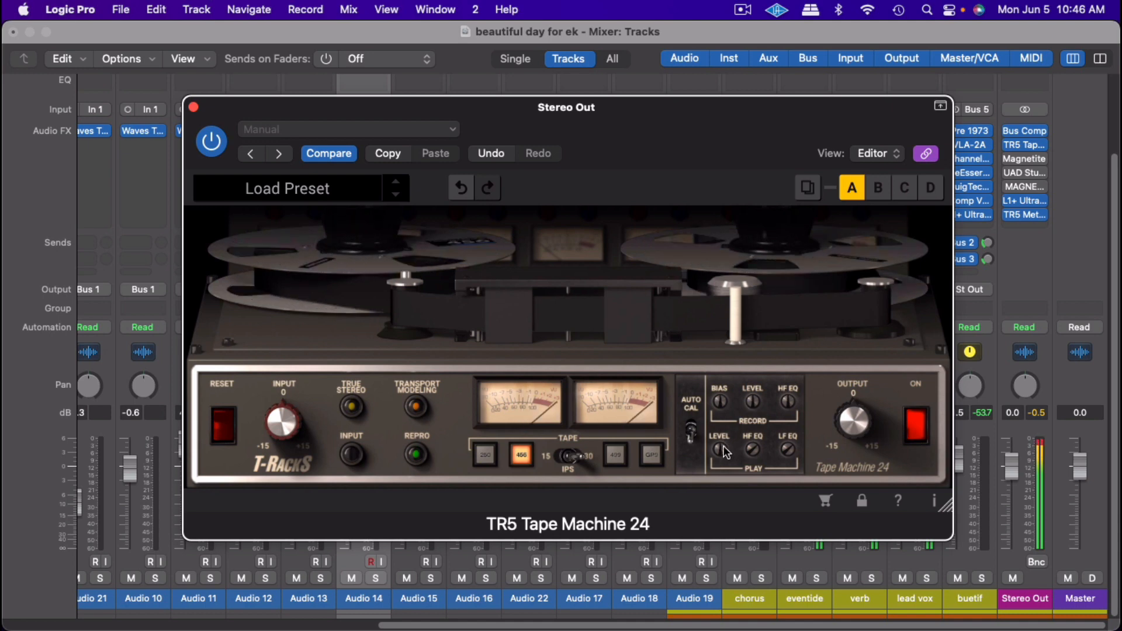
{"action": "left_click_drag", "start_coordinate": [724, 447], "coordinate": [727, 426]}
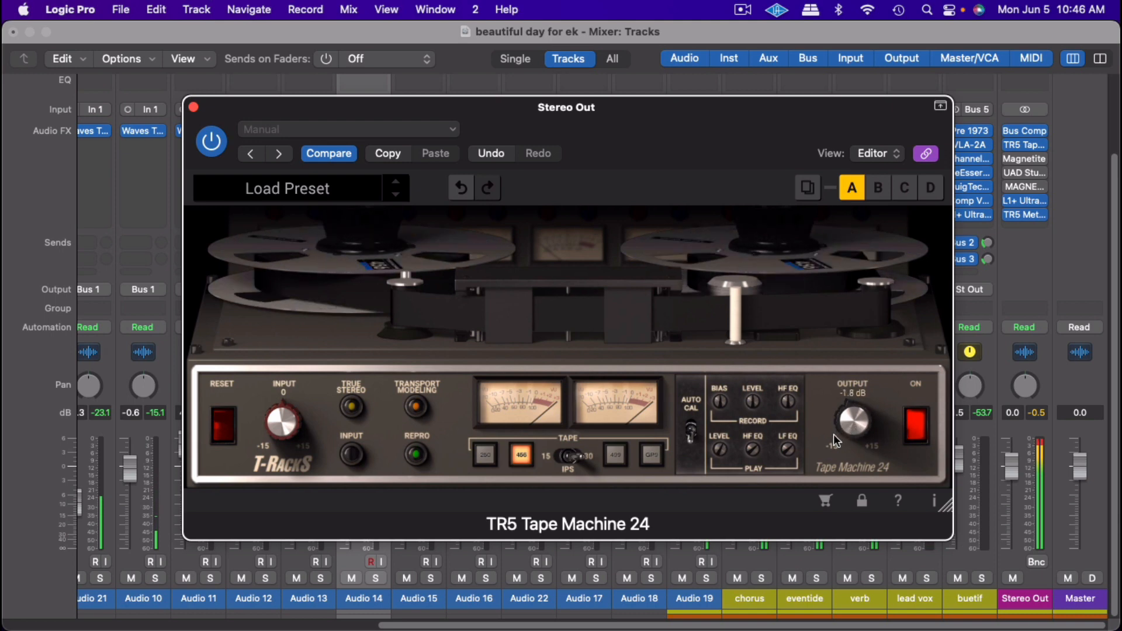
Lower the tape machine's output gain to about -5.5 dB and bring its input gain to about 1.6 dB
{"action": "left_click_drag", "start_coordinate": [826, 445], "coordinate": [821, 454]}
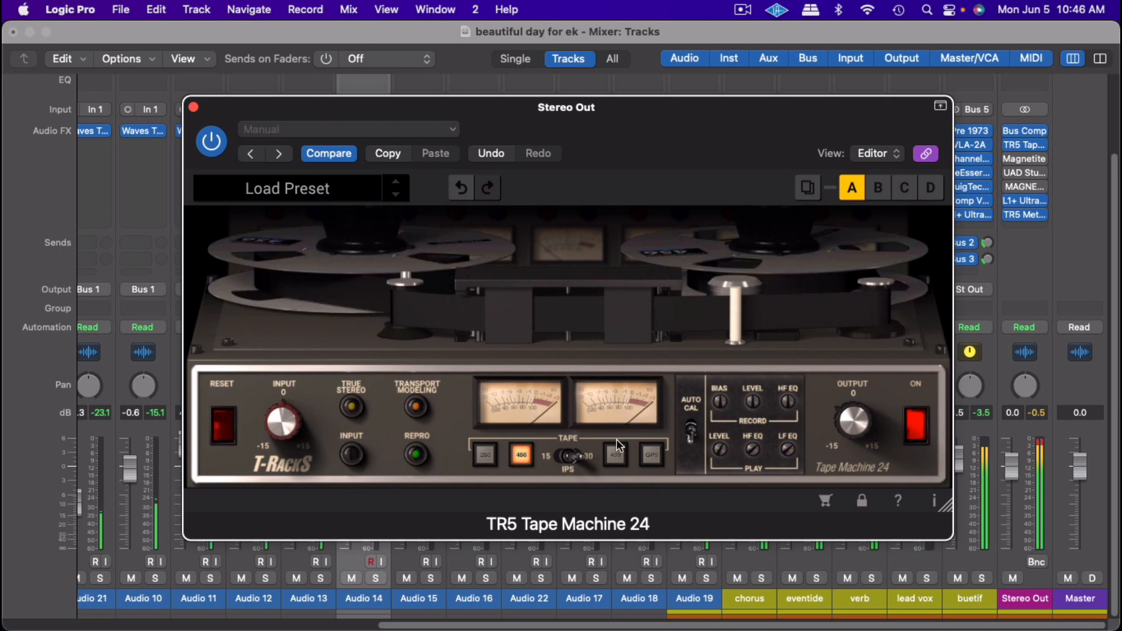
{"action": "left_click_drag", "start_coordinate": [271, 425], "coordinate": [262, 457]}
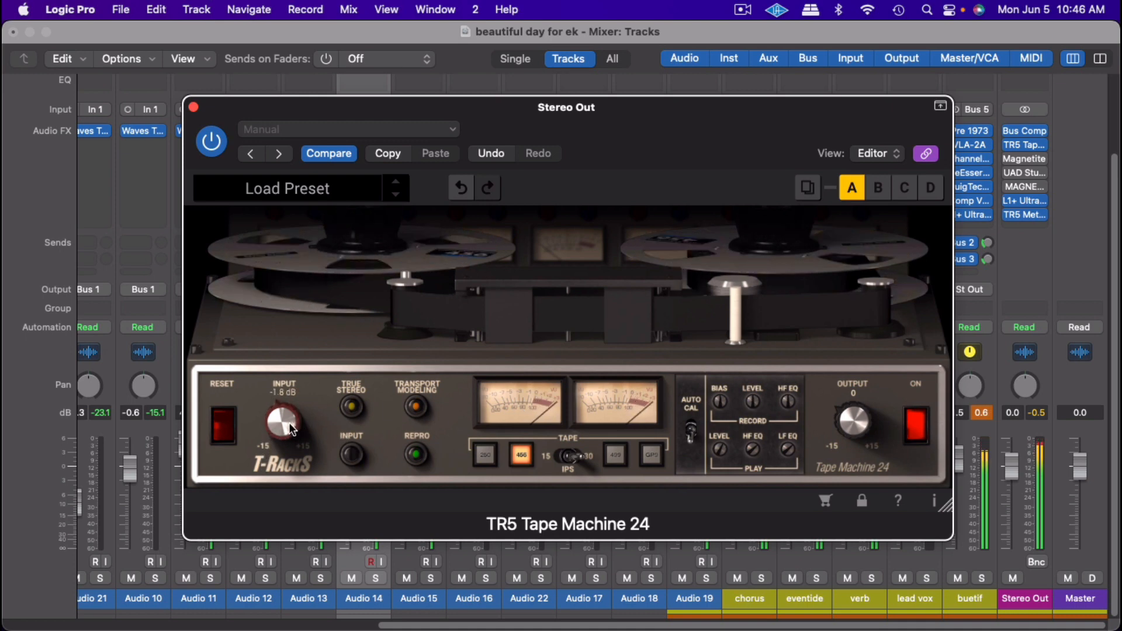
{"action": "left_click_drag", "start_coordinate": [289, 422], "coordinate": [302, 414]}
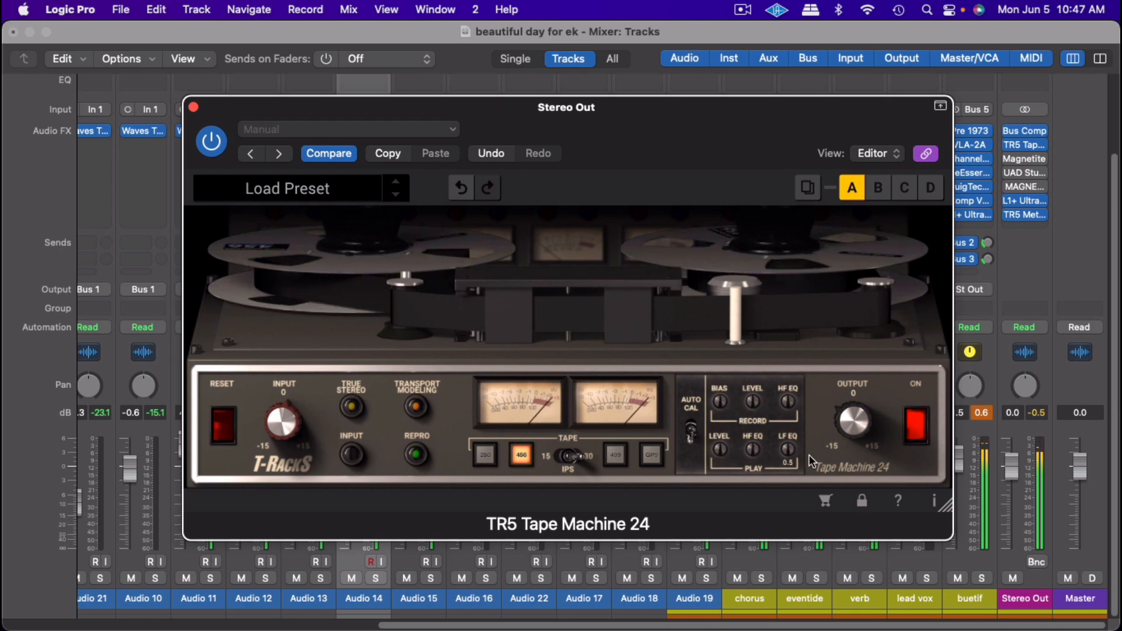
Raise the tape machine's output gain in stages to about -2.1 dB and on to about 2.0 dB
{"action": "mouse_move", "coordinate": [854, 433]}
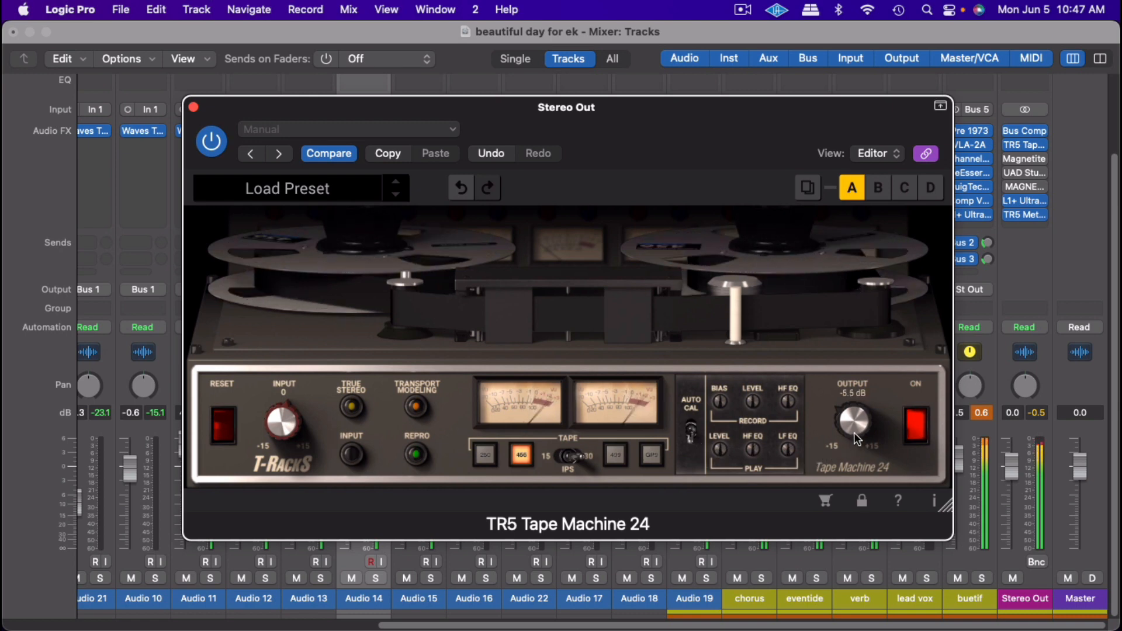
{"action": "left_click_drag", "start_coordinate": [855, 432], "coordinate": [857, 408]}
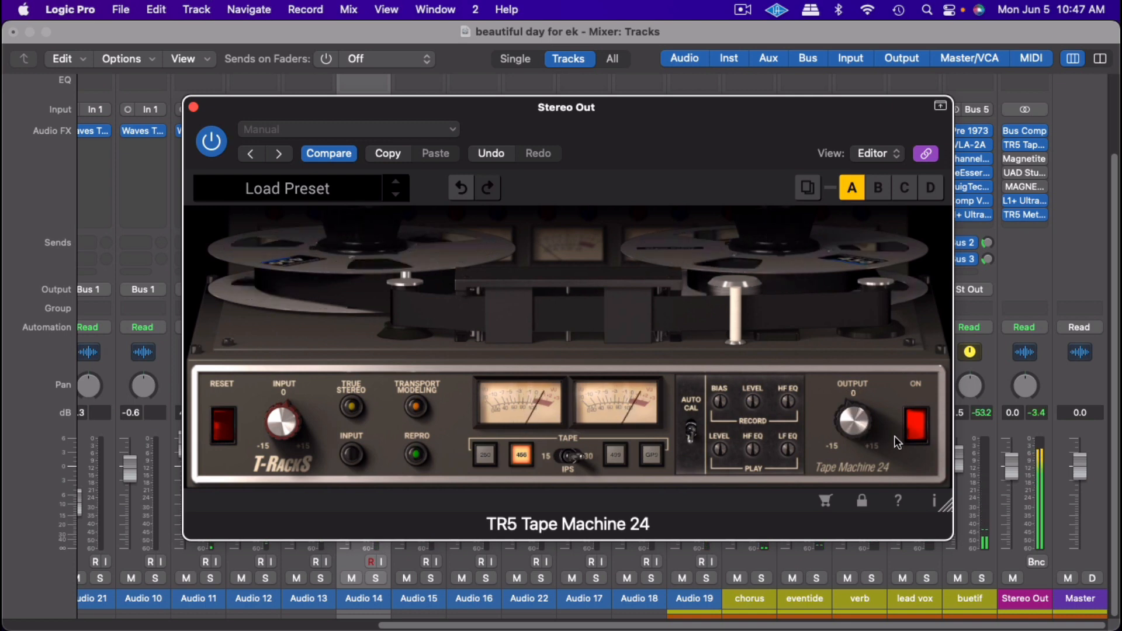
{"action": "mouse_move", "coordinate": [859, 418]}
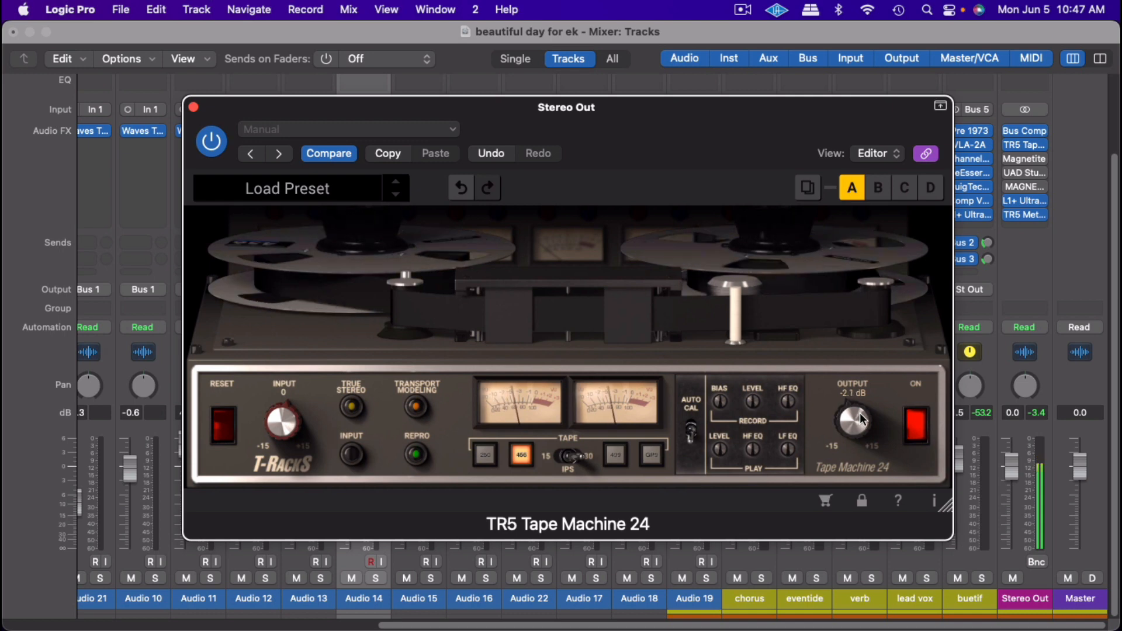
{"action": "left_click_drag", "start_coordinate": [861, 413], "coordinate": [865, 381]}
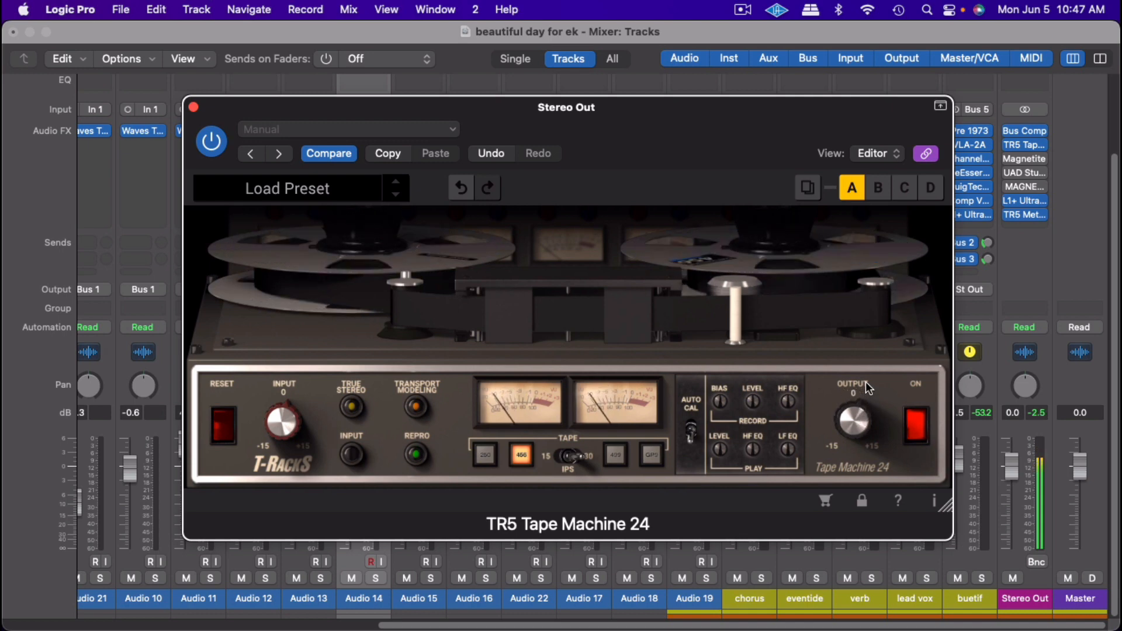
{"action": "mouse_move", "coordinate": [865, 405]}
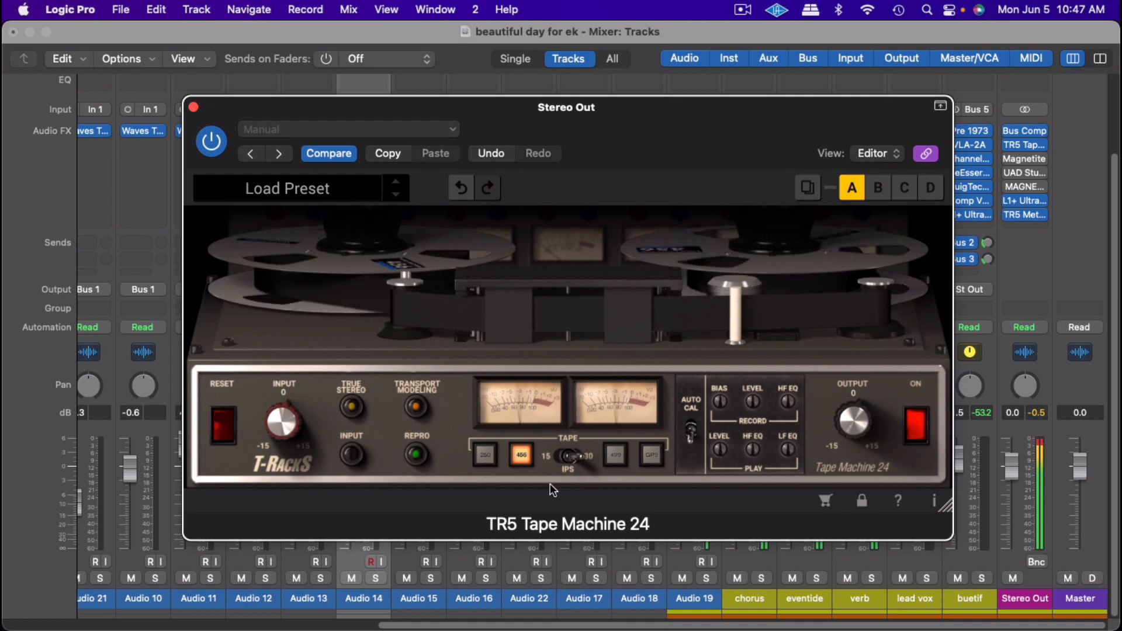
Rebalance the tape machine's gain staging by lowering the output, driving the input harder and trimming the output slightly up
{"action": "mouse_move", "coordinate": [861, 428]}
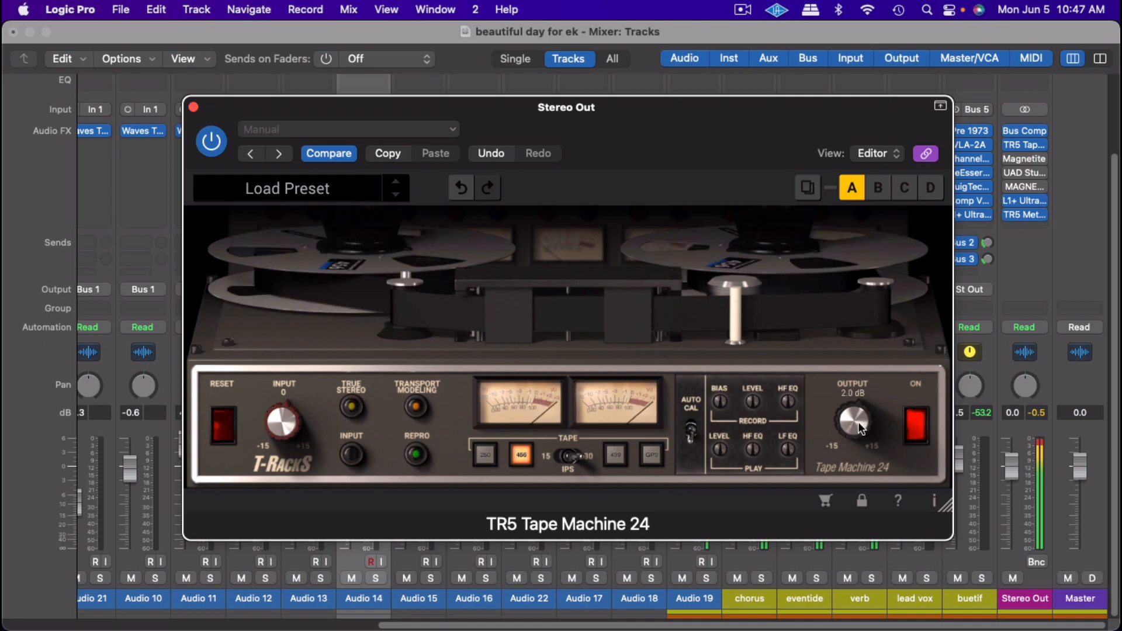
{"action": "left_click_drag", "start_coordinate": [858, 422], "coordinate": [814, 485]}
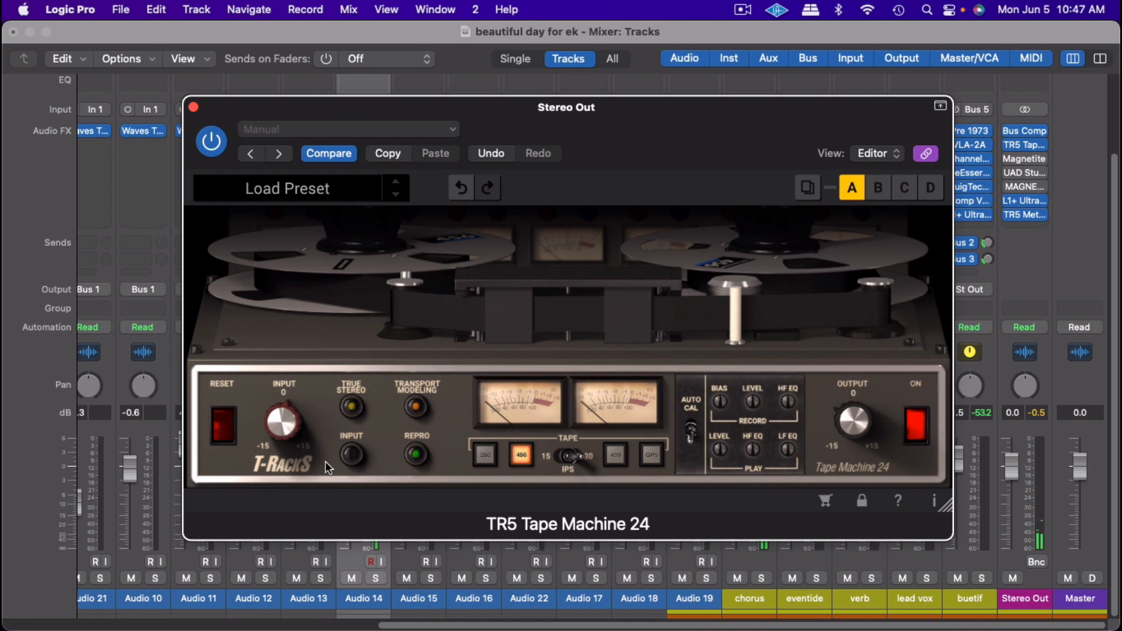
{"action": "mouse_move", "coordinate": [281, 425]}
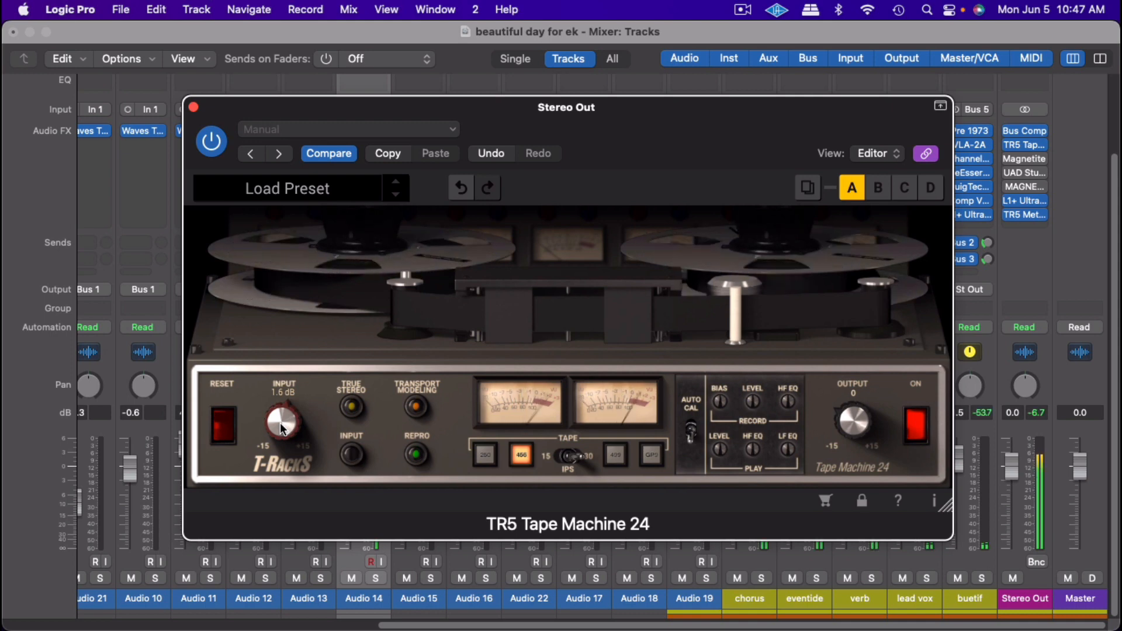
{"action": "left_click_drag", "start_coordinate": [280, 422], "coordinate": [283, 387]}
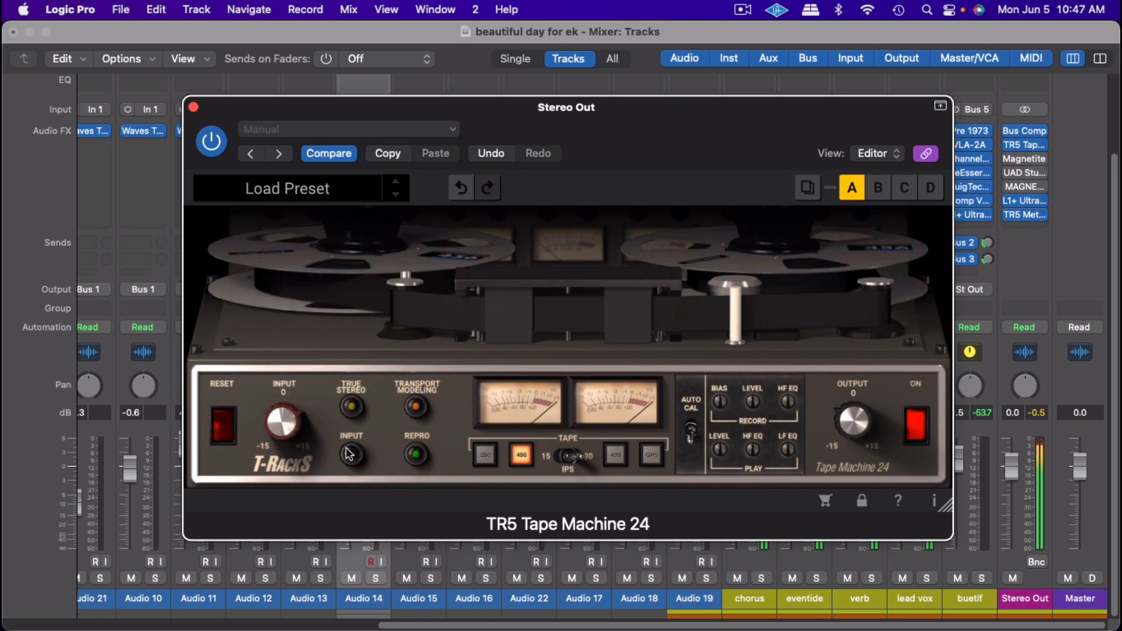
{"action": "left_click_drag", "start_coordinate": [854, 421], "coordinate": [853, 412]}
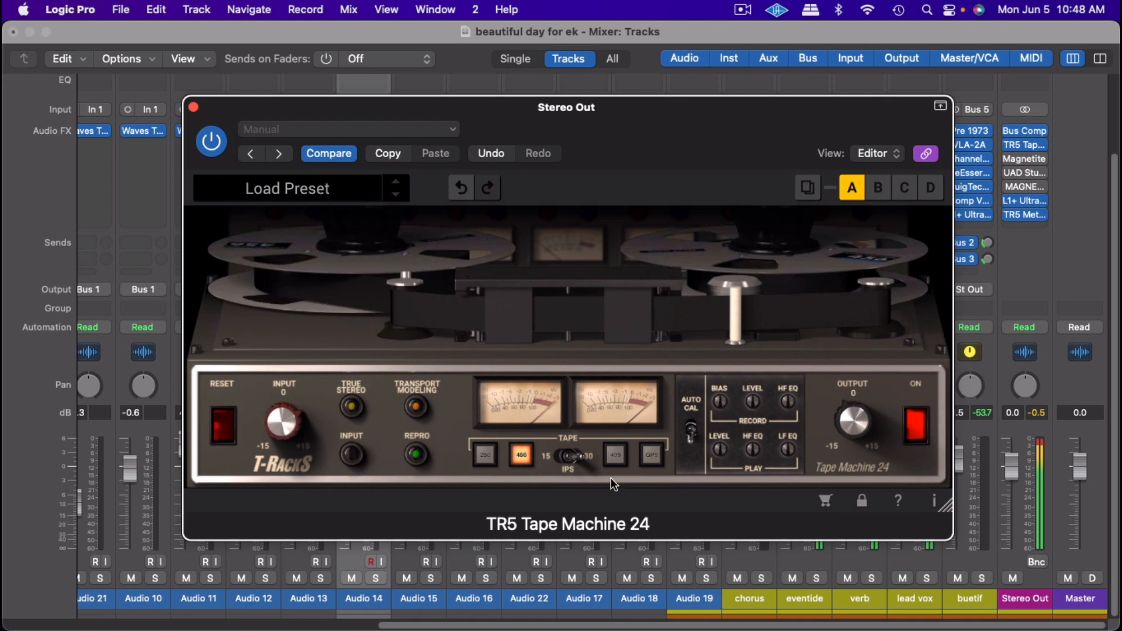
Bypass the Tape Machine 24 during playback and re-enable it to compare the processed and unprocessed mix
{"action": "left_click", "coordinate": [214, 145]}
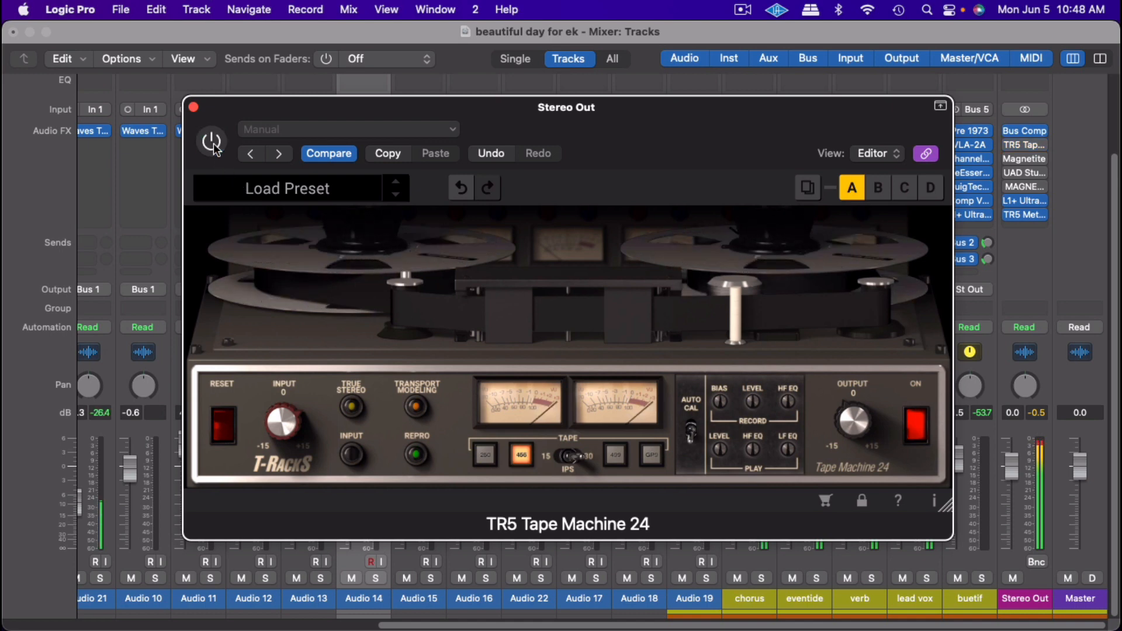
{"action": "left_click", "coordinate": [212, 143]}
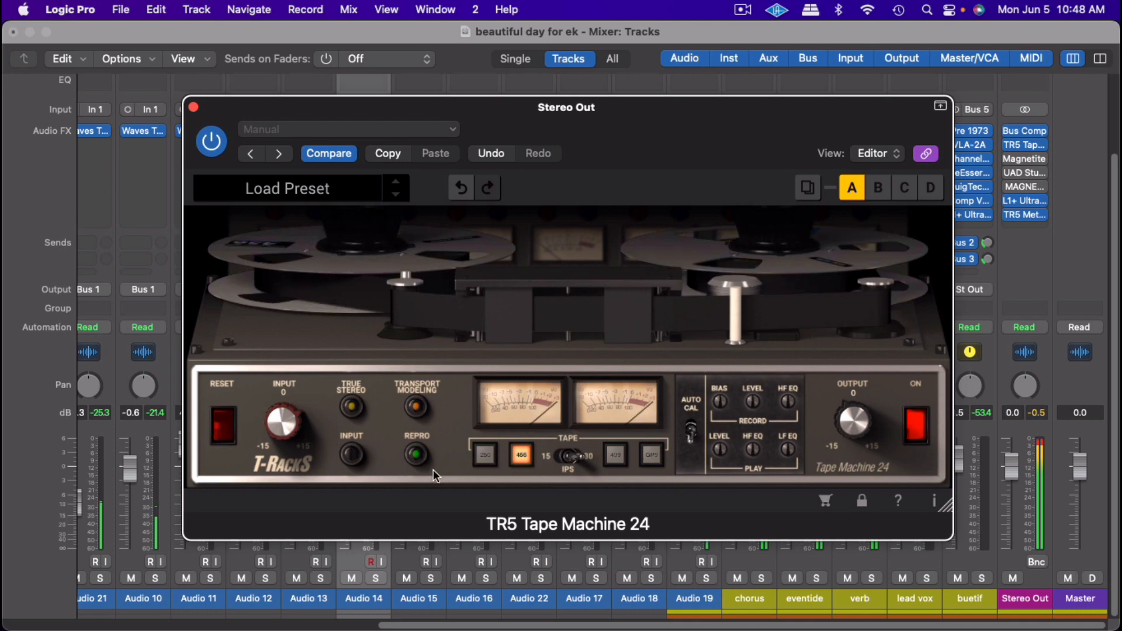
{"action": "mouse_move", "coordinate": [280, 426]}
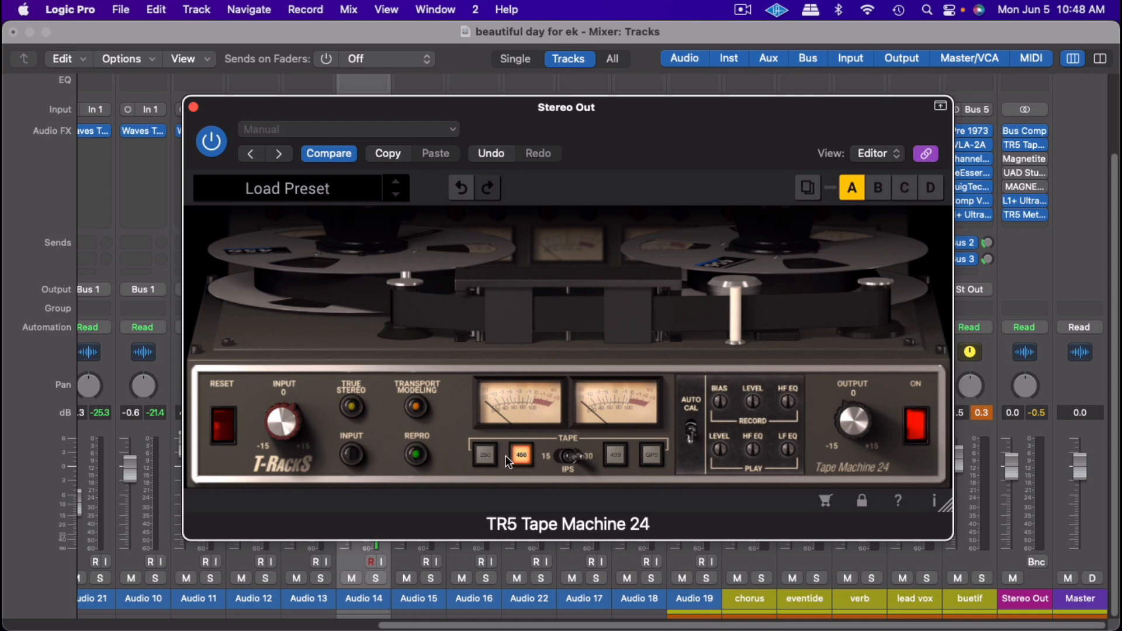
Compare the 15 and 30 IPS tape speeds during playback, leaving the tape machine at 30 IPS
{"action": "left_click", "coordinate": [573, 458]}
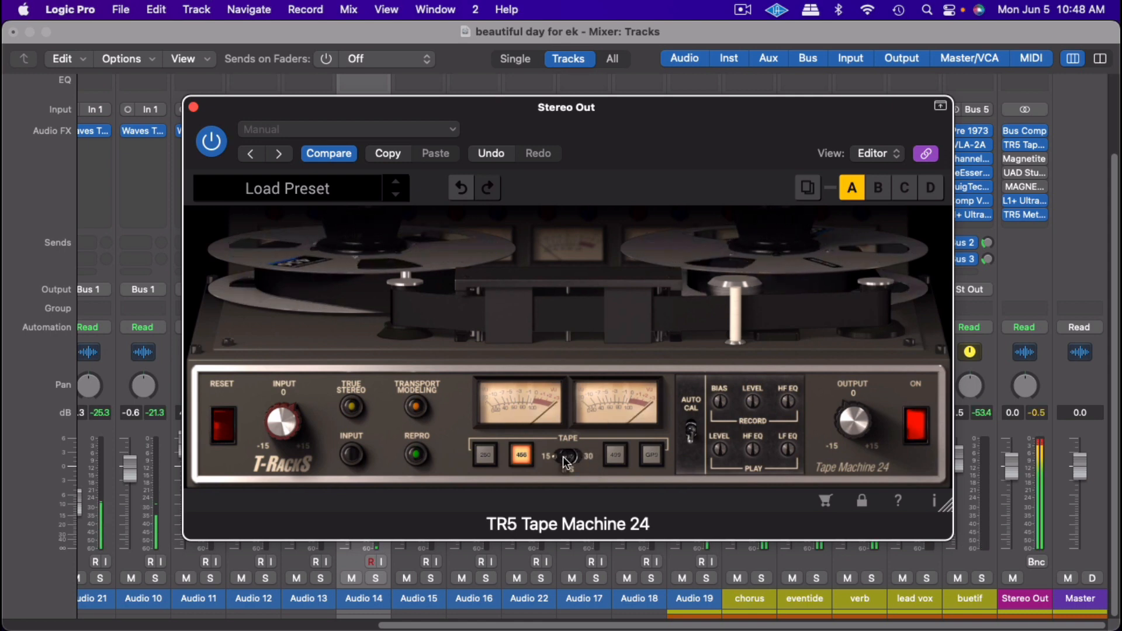
{"action": "left_click", "coordinate": [565, 458]}
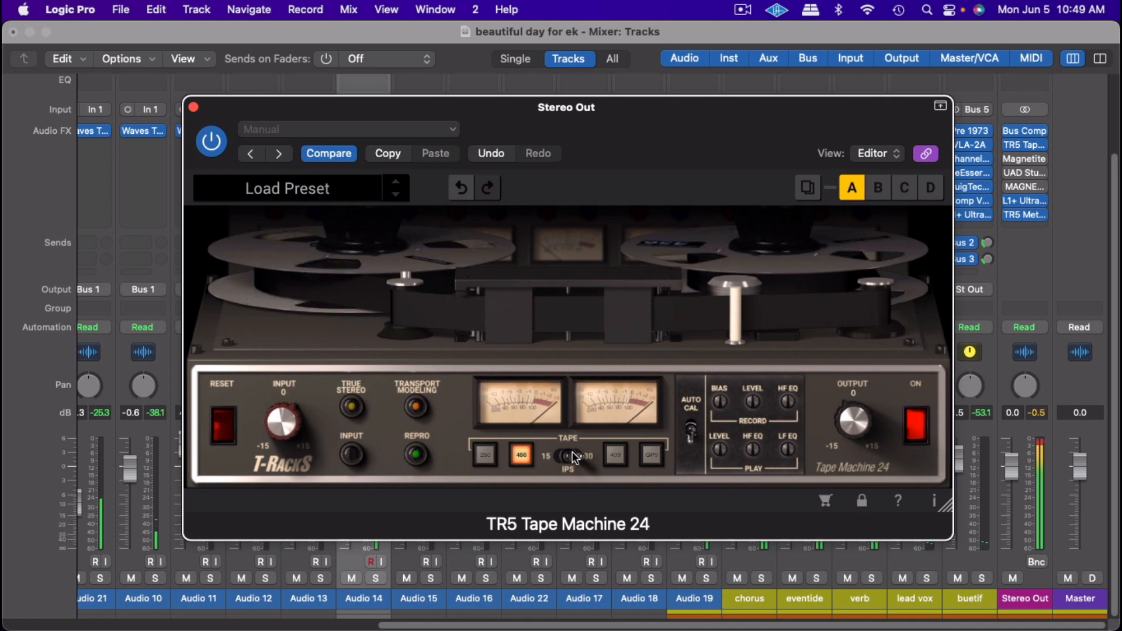
{"action": "left_click", "coordinate": [570, 457]}
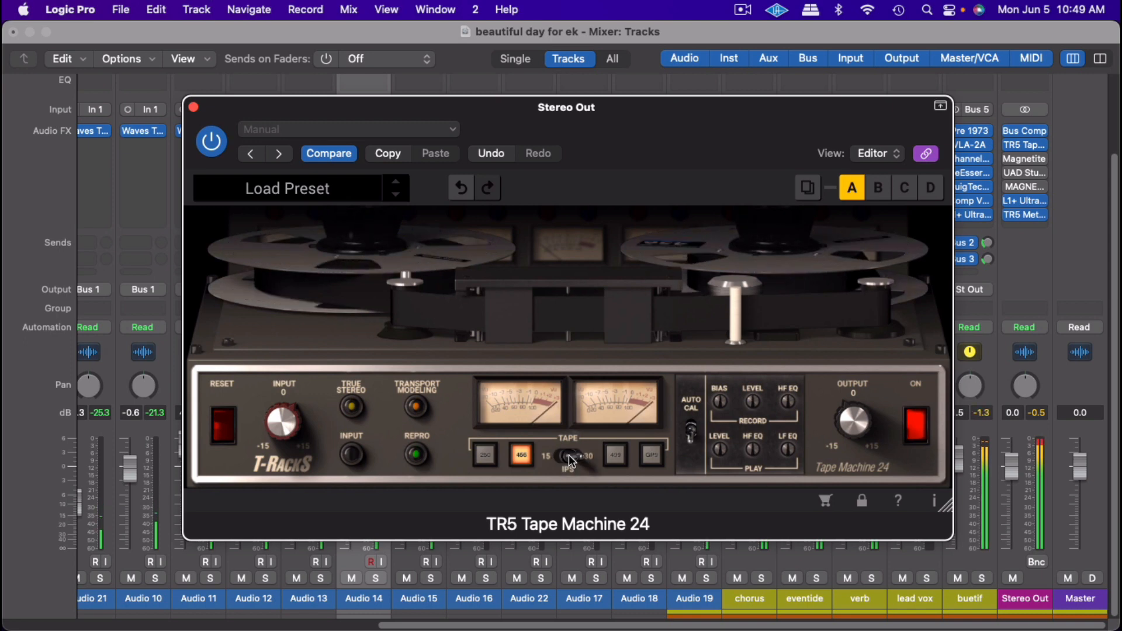
{"action": "left_click", "coordinate": [572, 461]}
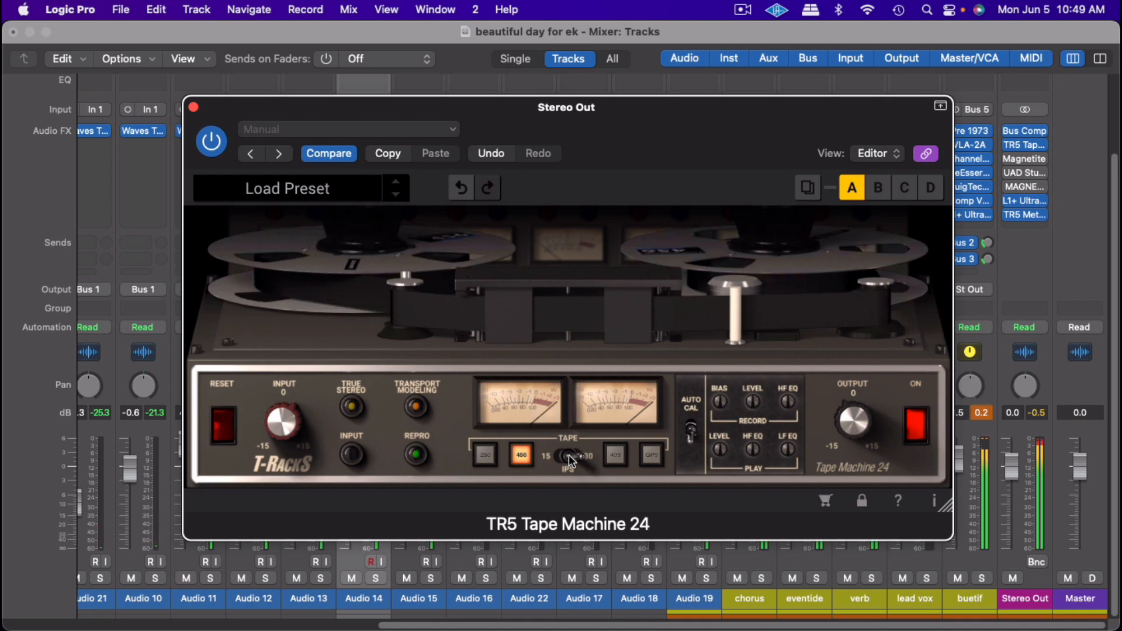
Set the tape speed to 15 IPS and audition the 250, 456, 499 and GP9 tape formulas in turn
{"action": "left_click", "coordinate": [572, 461]}
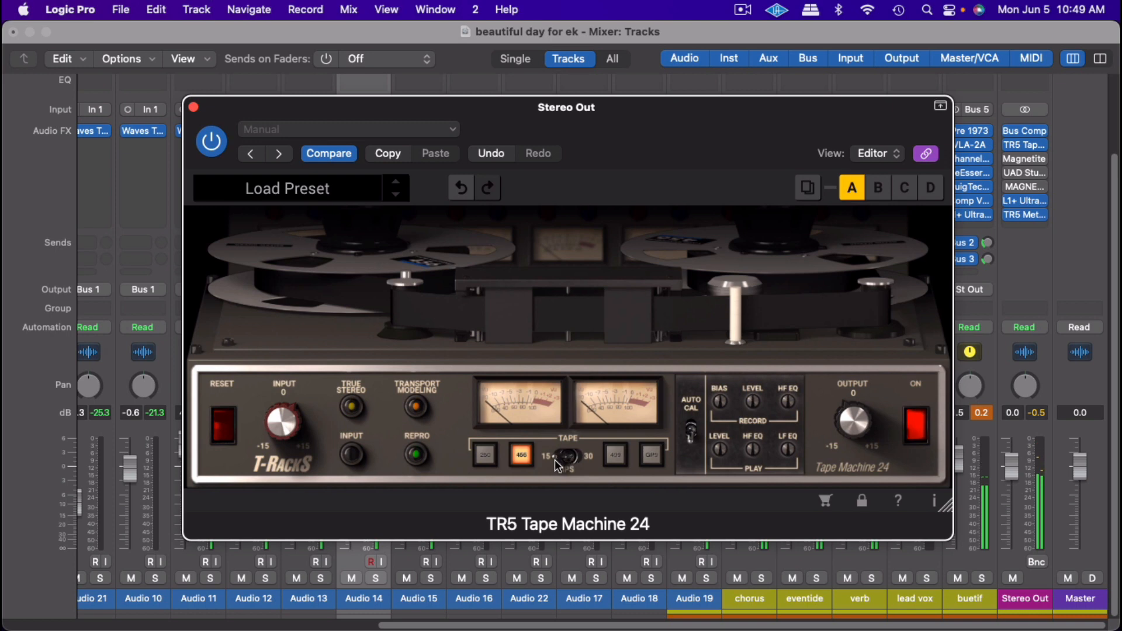
{"action": "left_click", "coordinate": [482, 458]}
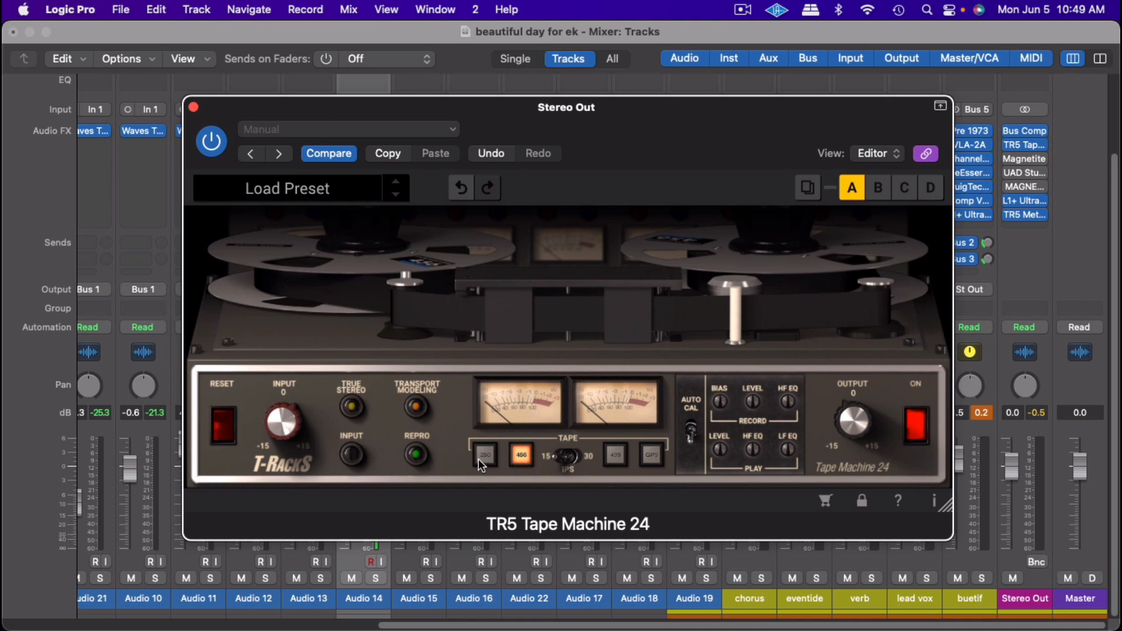
{"action": "left_click", "coordinate": [478, 458]}
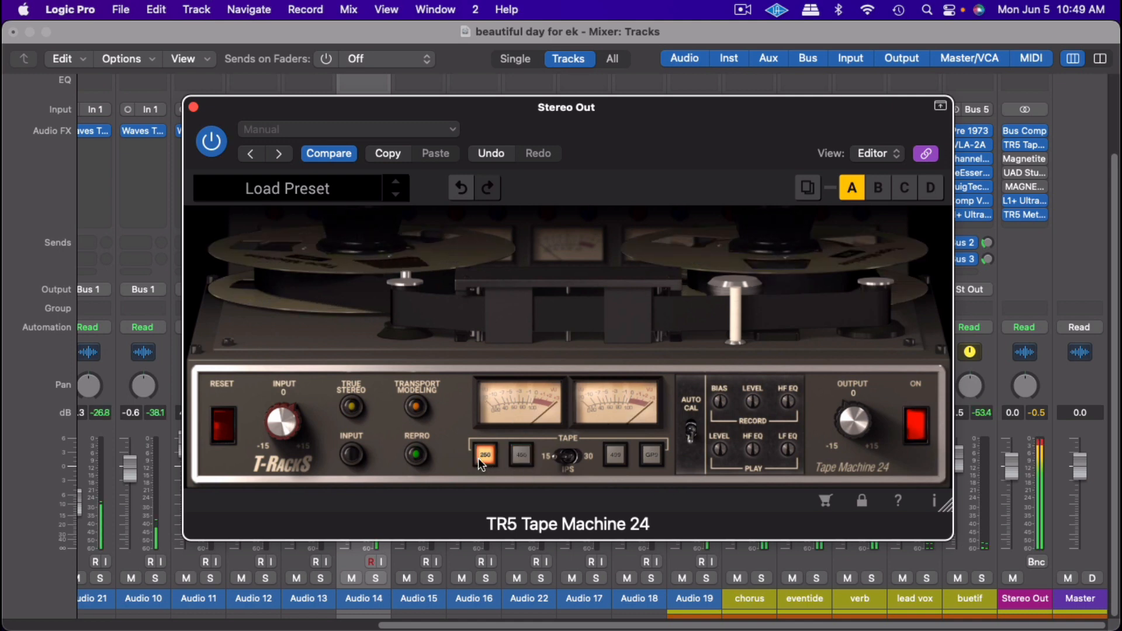
{"action": "left_click", "coordinate": [518, 458]}
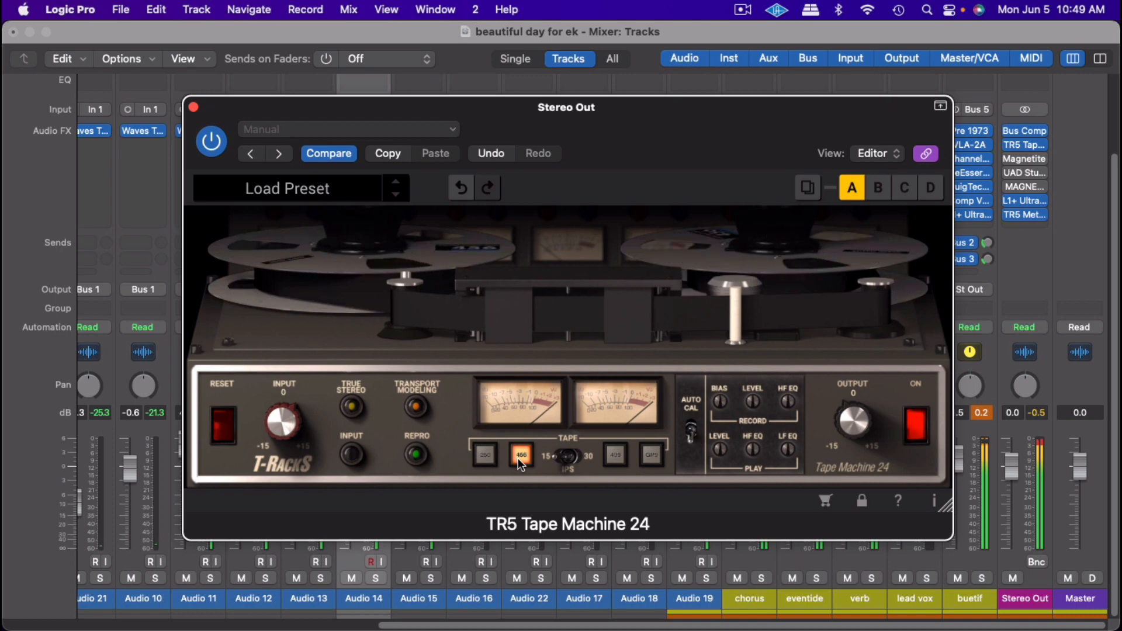
{"action": "left_click", "coordinate": [622, 455]}
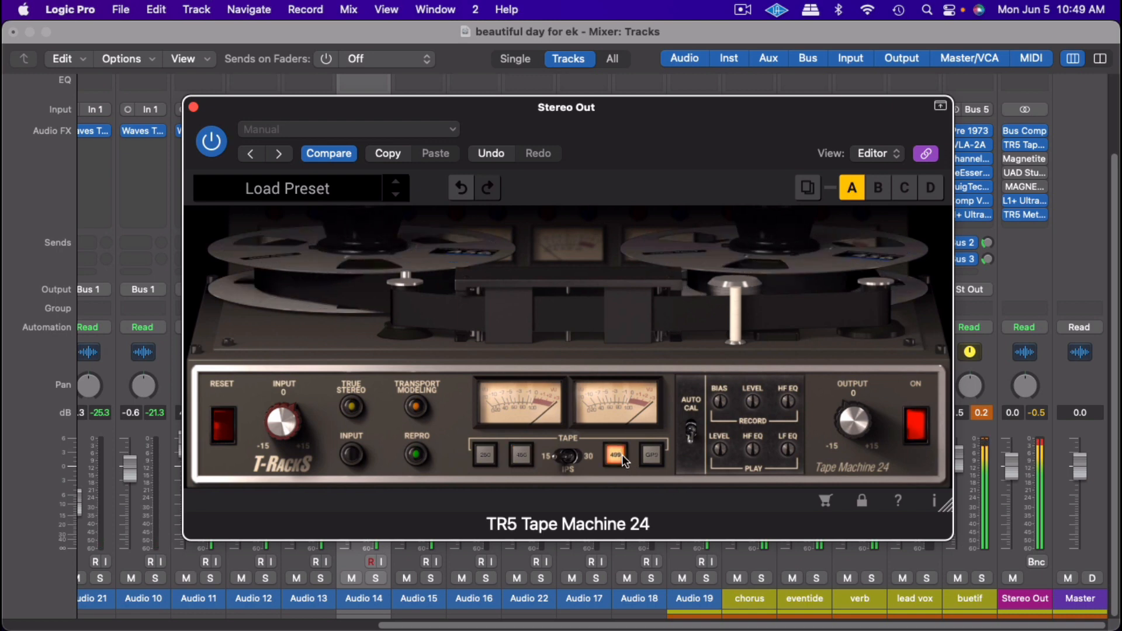
{"action": "left_click", "coordinate": [655, 457]}
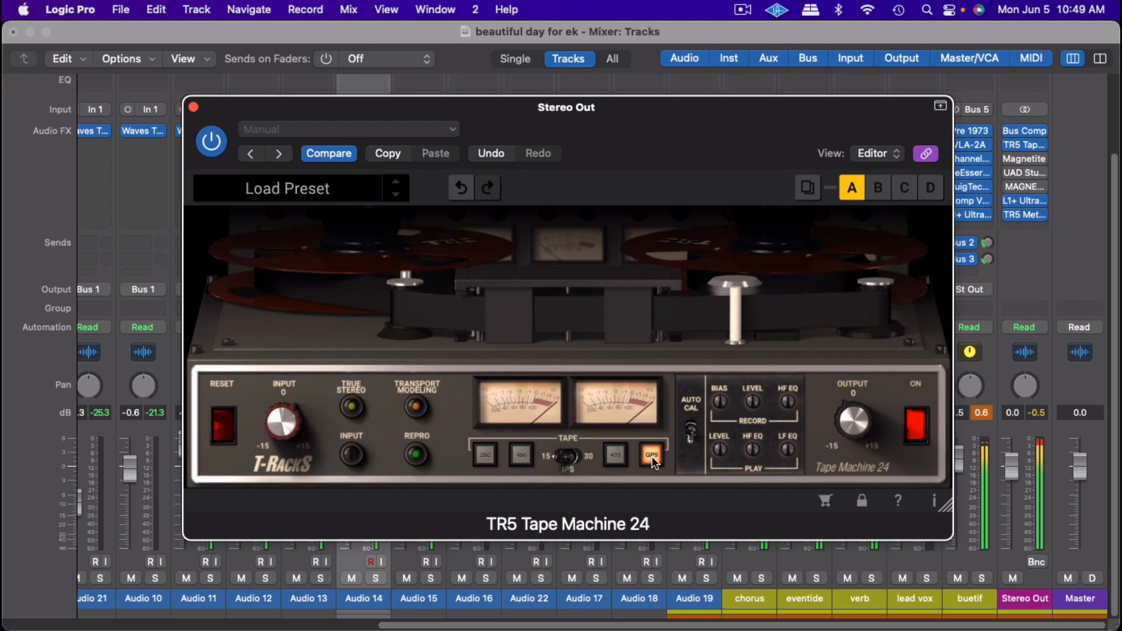
Compare the 499, 456 and 250 tape formulas again during playback, finishing on the 499 formula
{"action": "left_click", "coordinate": [616, 456]}
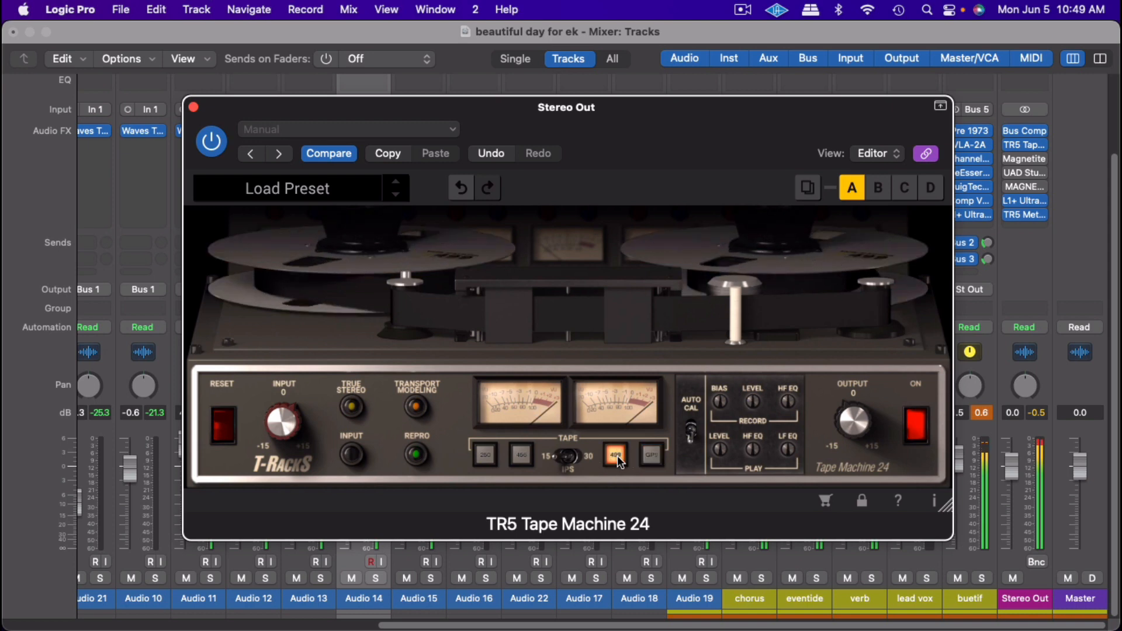
{"action": "left_click", "coordinate": [517, 457]}
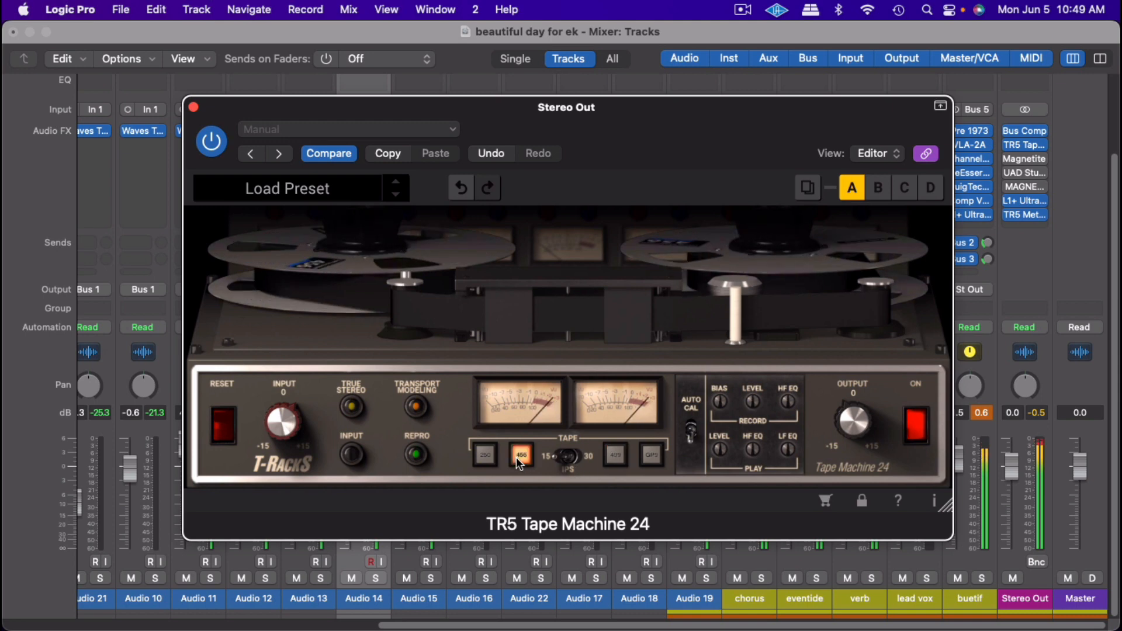
{"action": "left_click", "coordinate": [489, 457]}
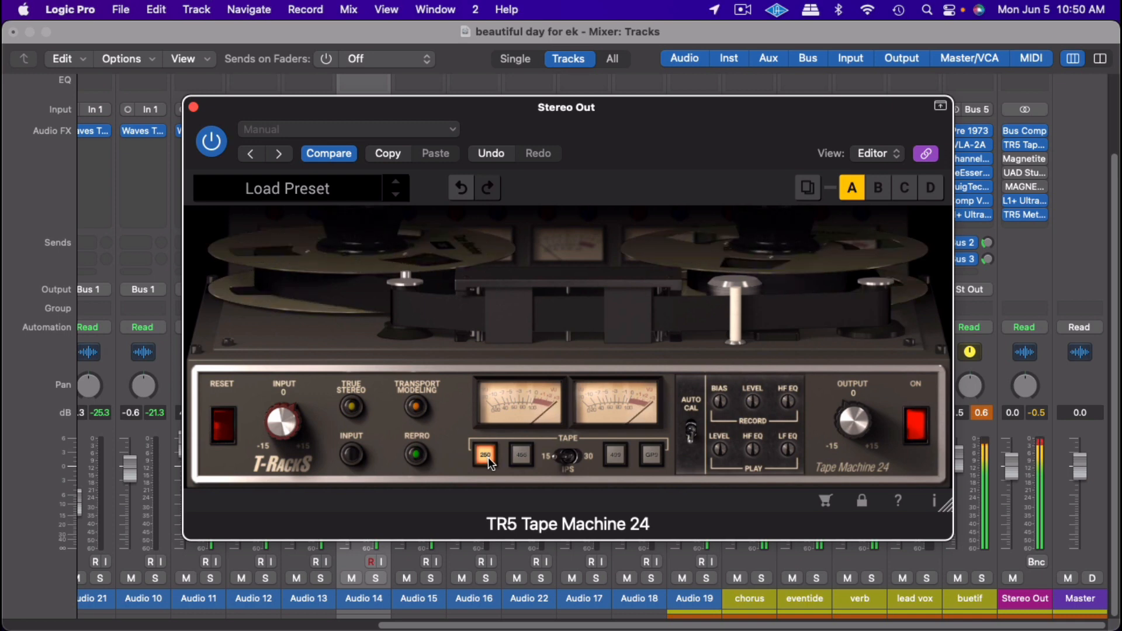
{"action": "left_click", "coordinate": [530, 455]}
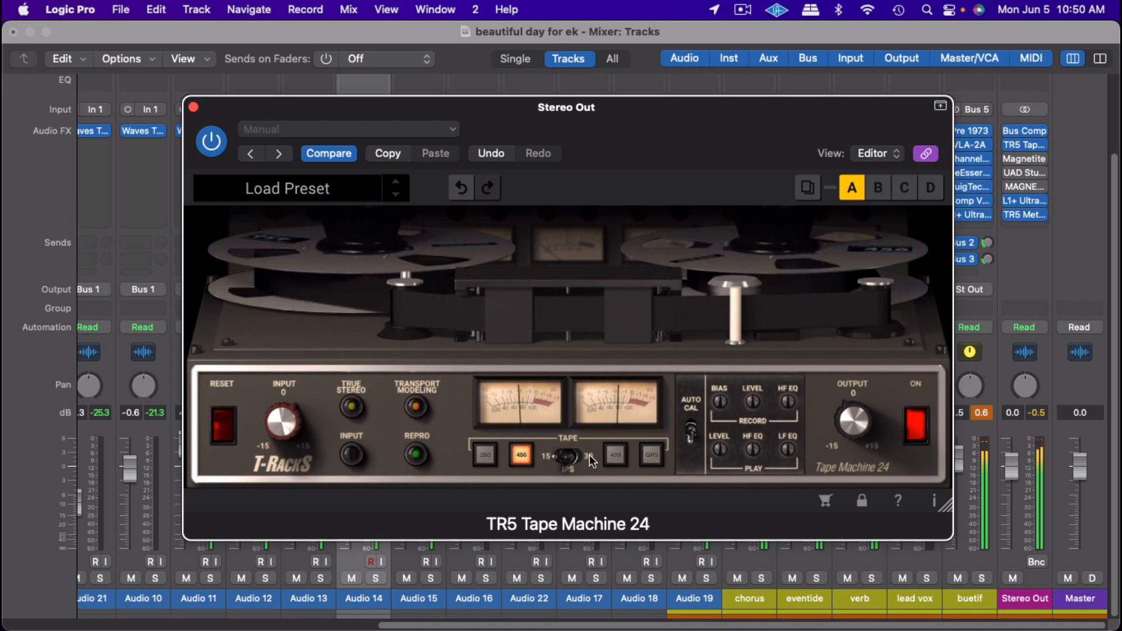
{"action": "left_click", "coordinate": [622, 455]}
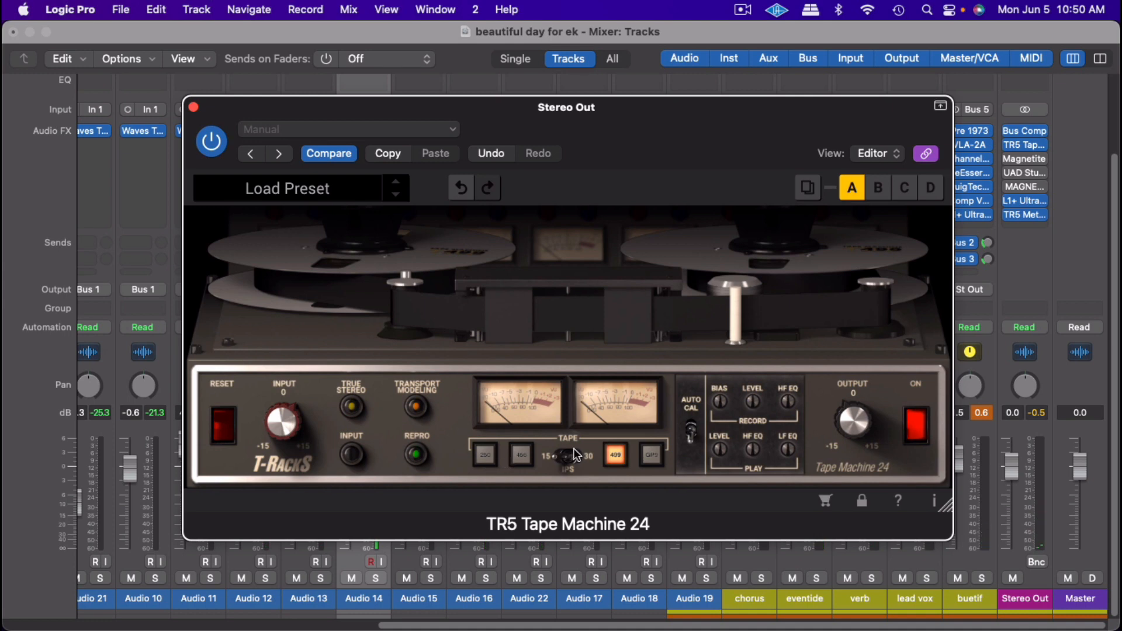
Compare the 250 tape formula with the bypassed mix during playback, and re-enable the tape machine on the 499 formula
{"action": "left_click", "coordinate": [485, 455]}
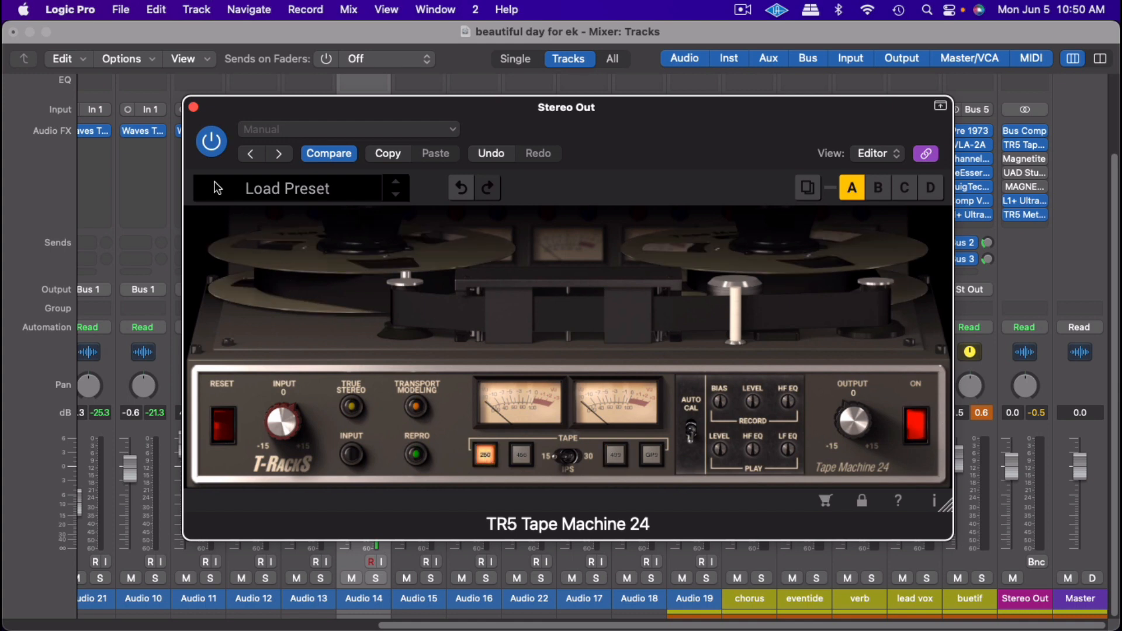
{"action": "key", "text": "space"}
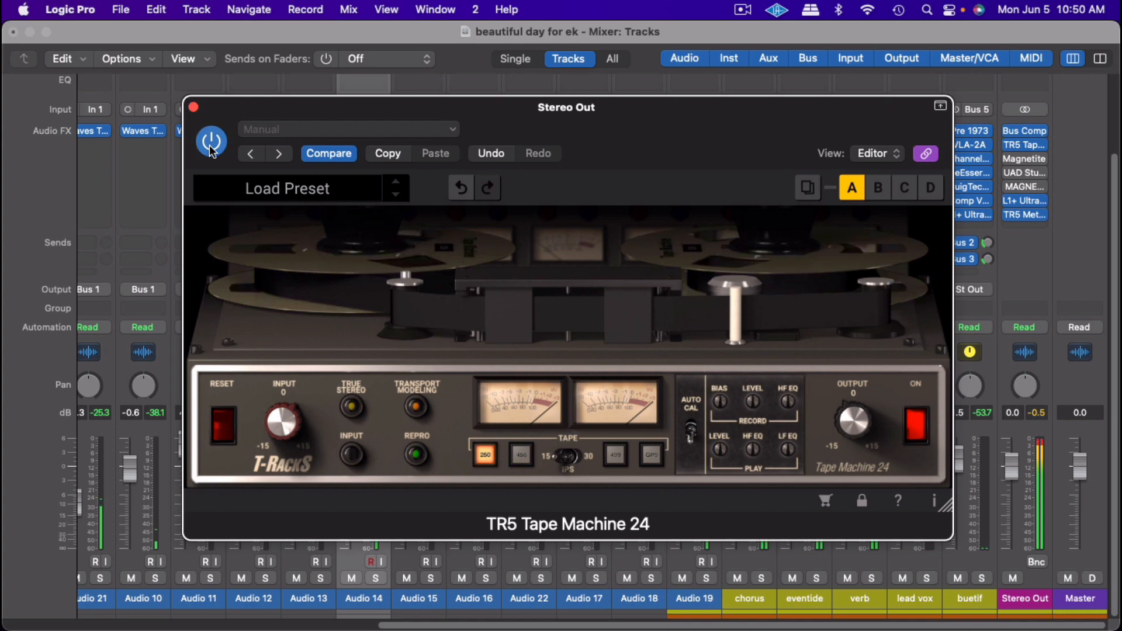
{"action": "left_click", "coordinate": [212, 142]}
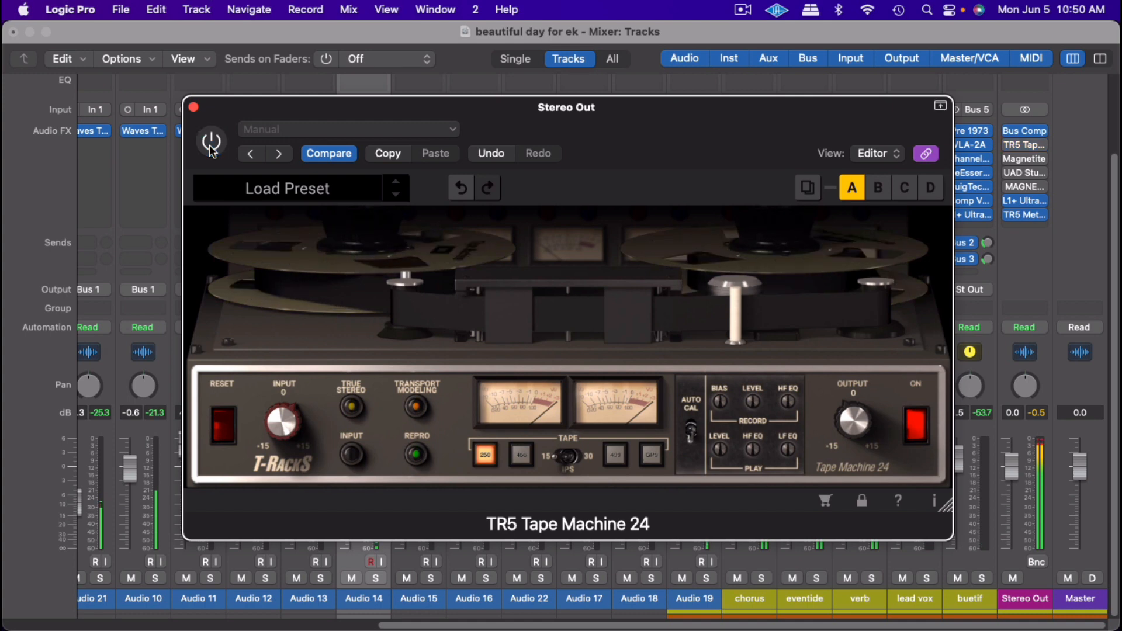
{"action": "left_click", "coordinate": [212, 146]}
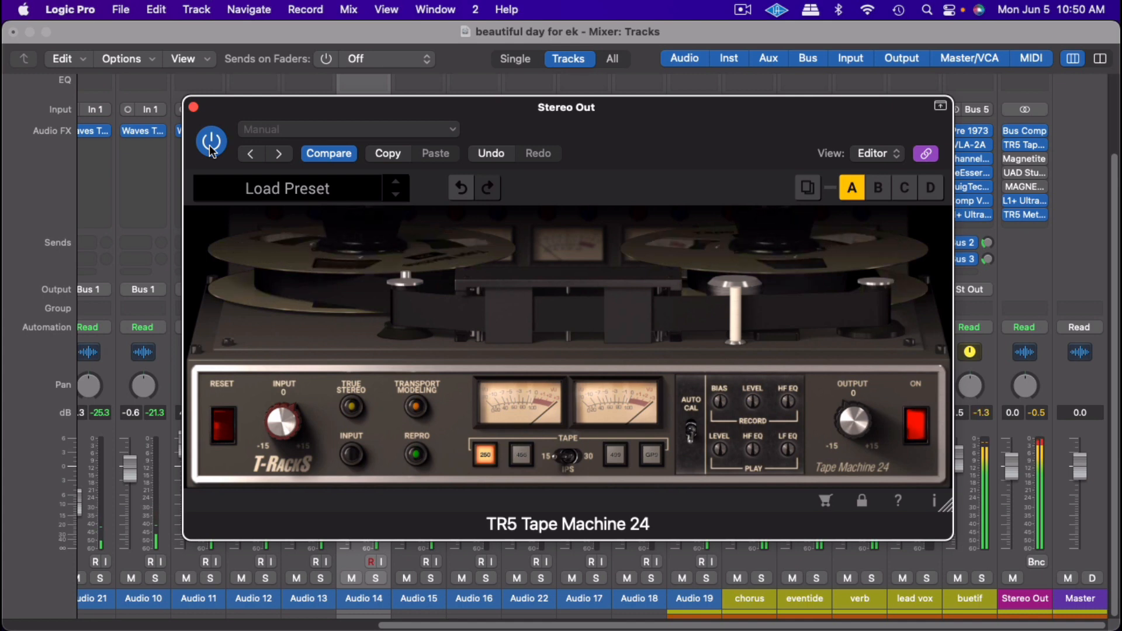
{"action": "left_click", "coordinate": [210, 147]}
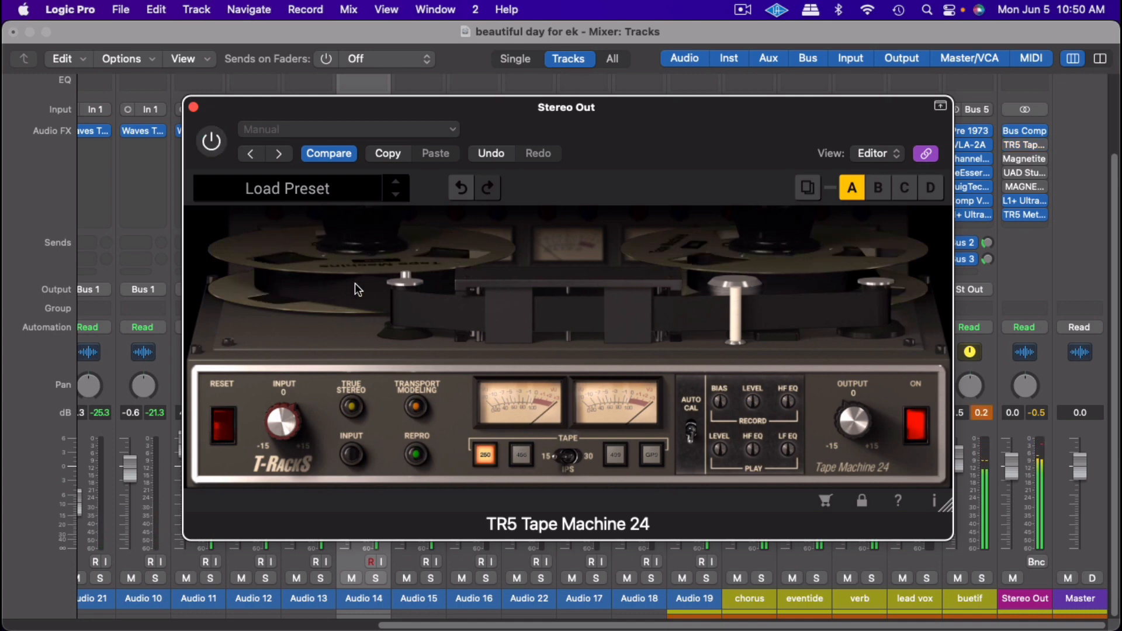
{"action": "left_click", "coordinate": [615, 455]}
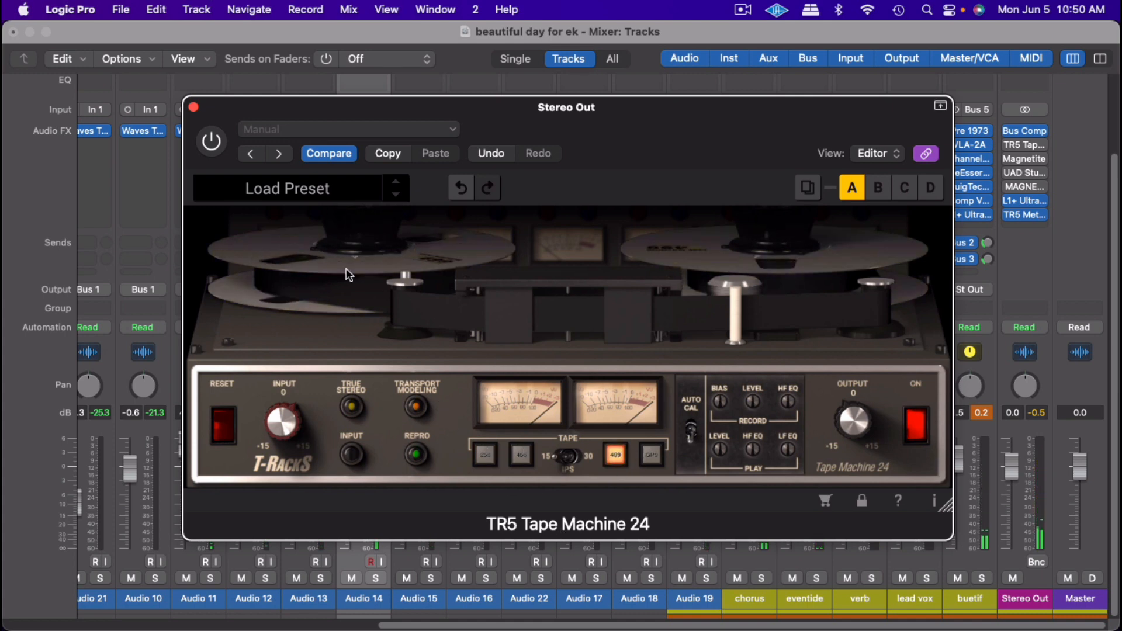
{"action": "left_click", "coordinate": [211, 141]}
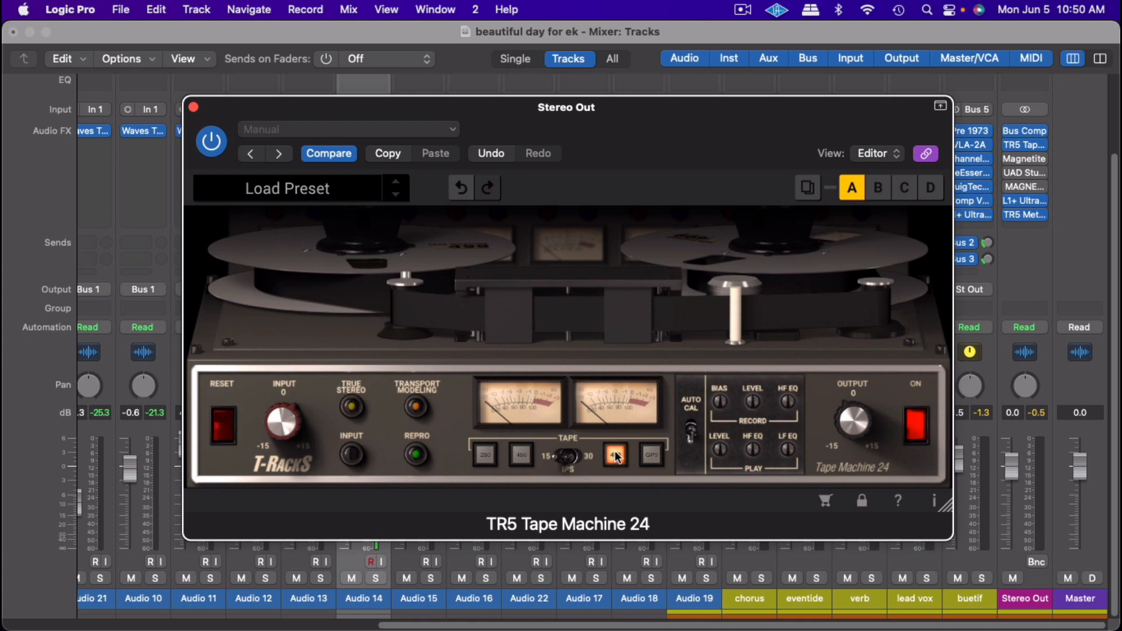
Select the GP9 tape formula and toggle the tape machine's bypass repeatedly to compare it with the unprocessed mix
{"action": "left_click", "coordinate": [651, 455]}
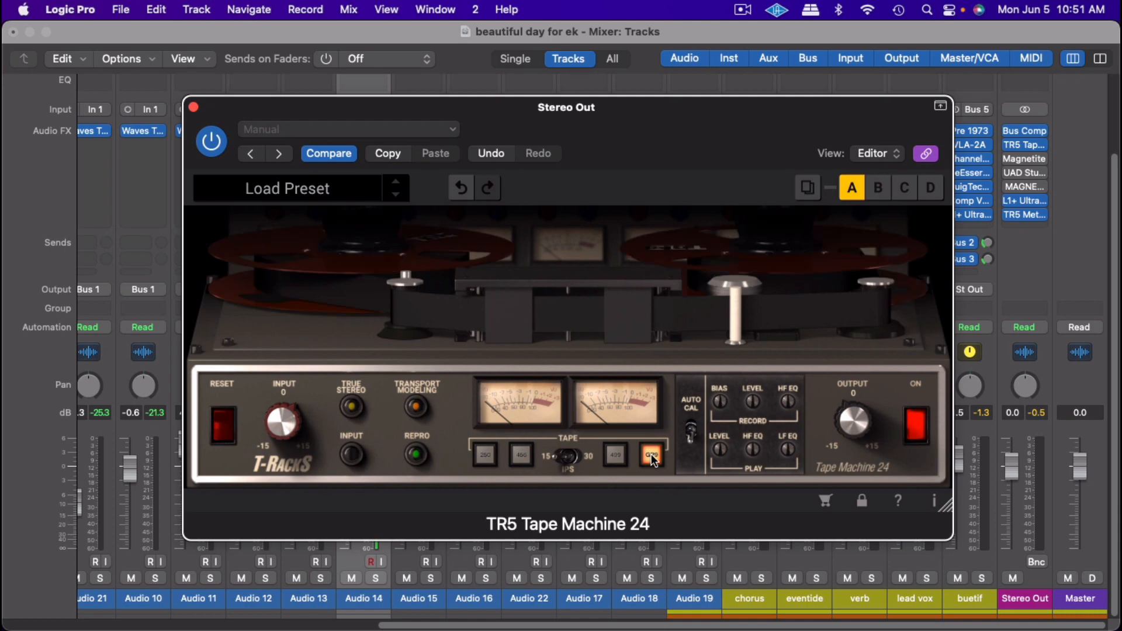
{"action": "left_click", "coordinate": [211, 142]}
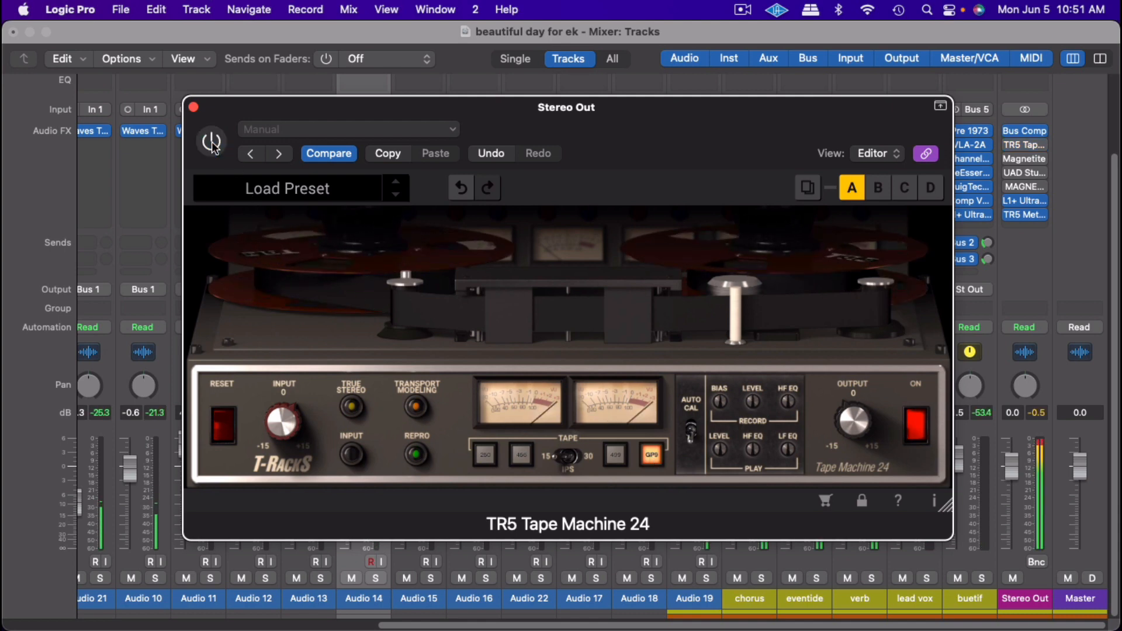
{"action": "left_click", "coordinate": [212, 143]}
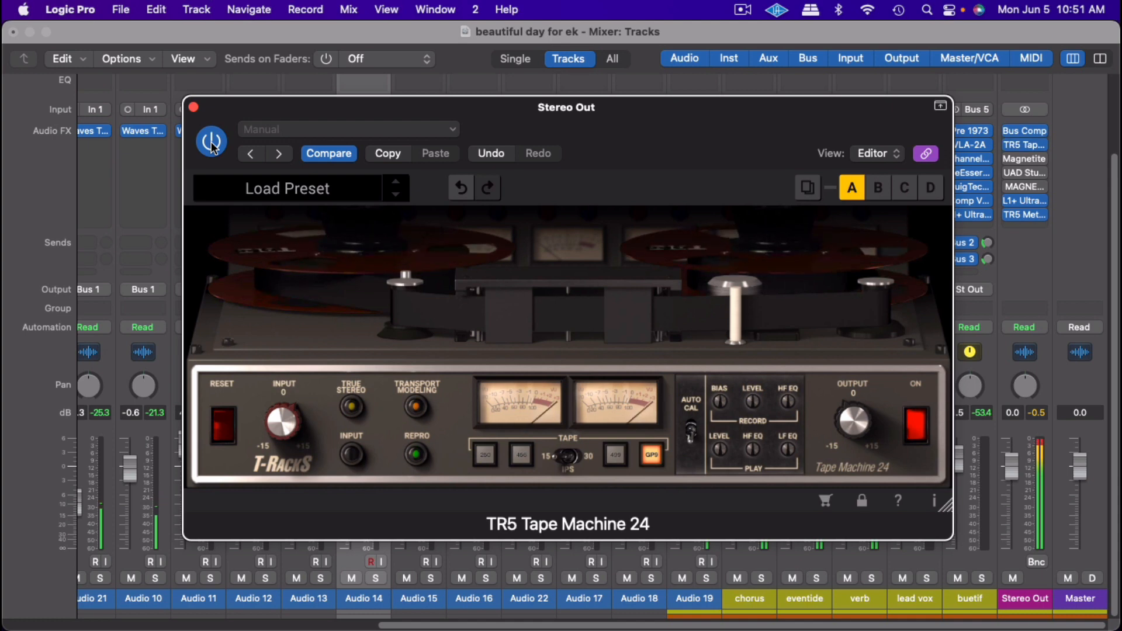
{"action": "left_click", "coordinate": [211, 144]}
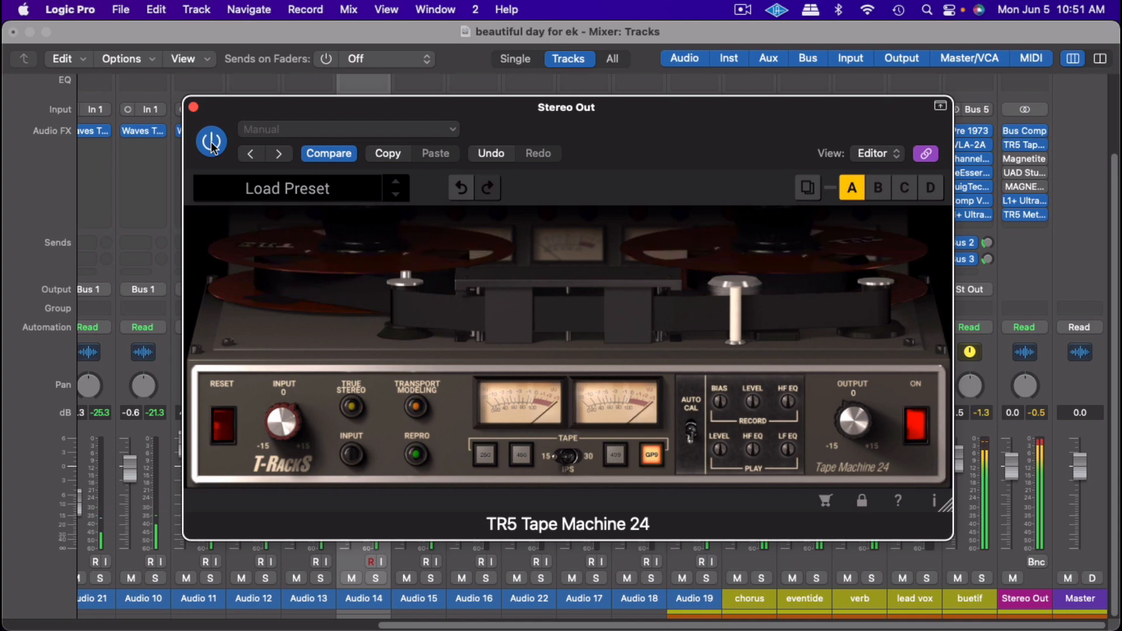
{"action": "left_click", "coordinate": [212, 143]}
{"action": "left_click", "coordinate": [211, 145]}
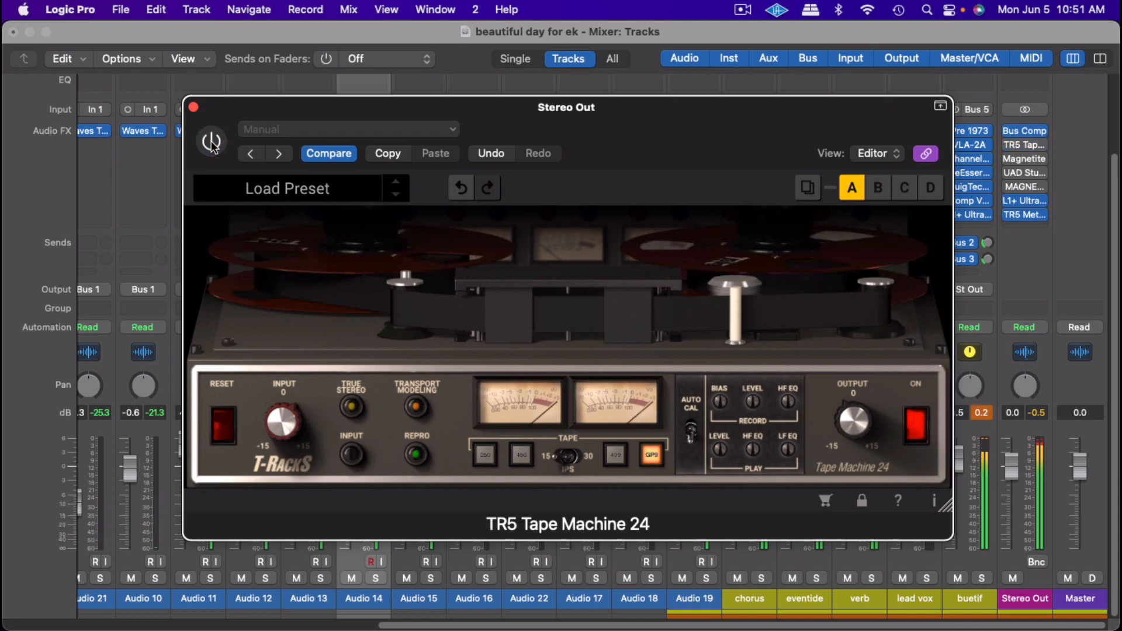
{"action": "left_click", "coordinate": [220, 145]}
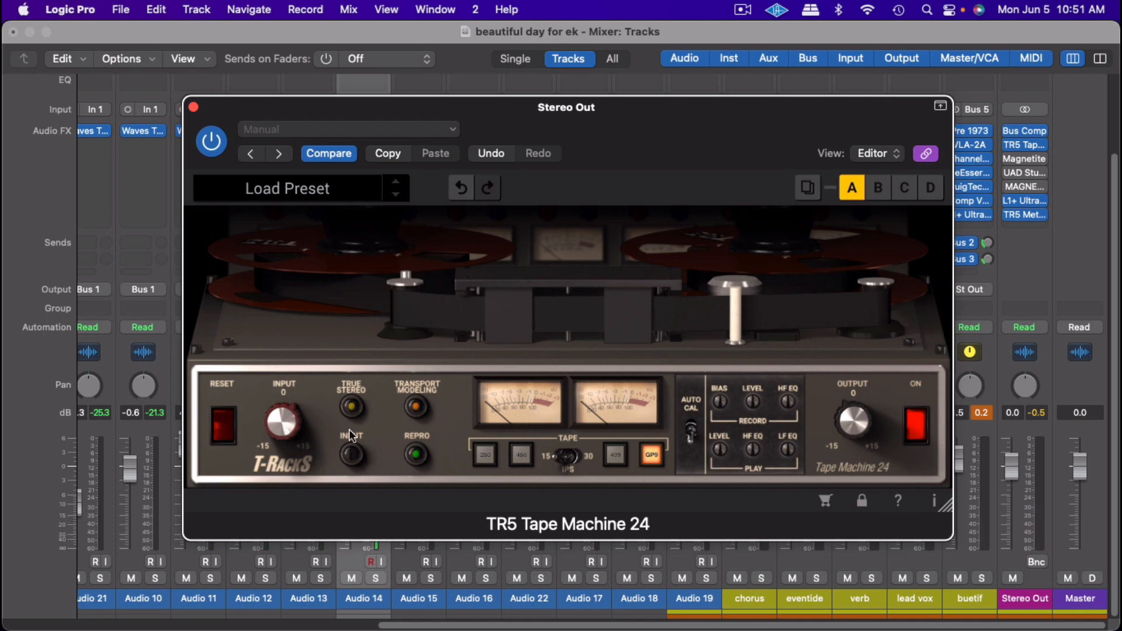
Select the 456 tape formula, compare it with the unprocessed mix during playback, and leave the tape machine bypassed
{"action": "left_click", "coordinate": [521, 456]}
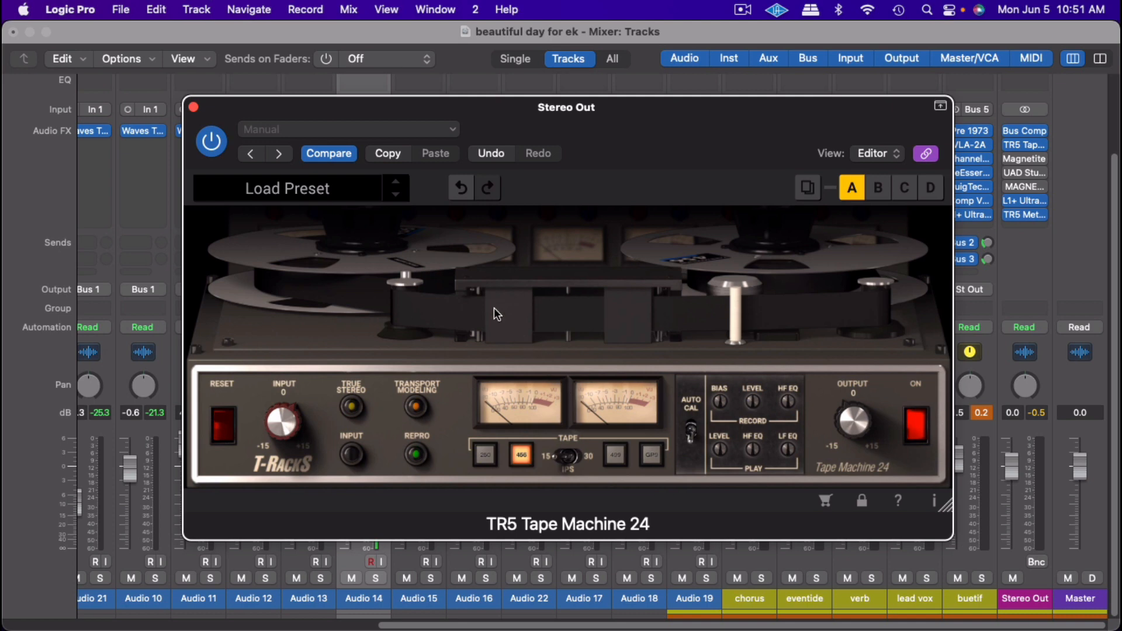
{"action": "key", "text": "space"}
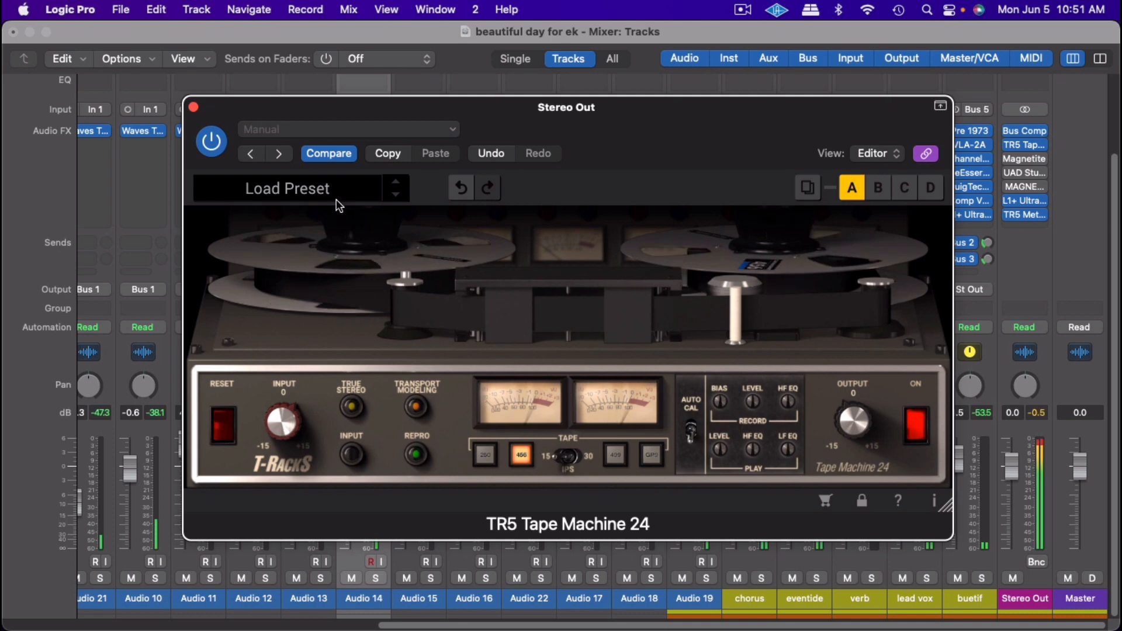
{"action": "left_click", "coordinate": [220, 146]}
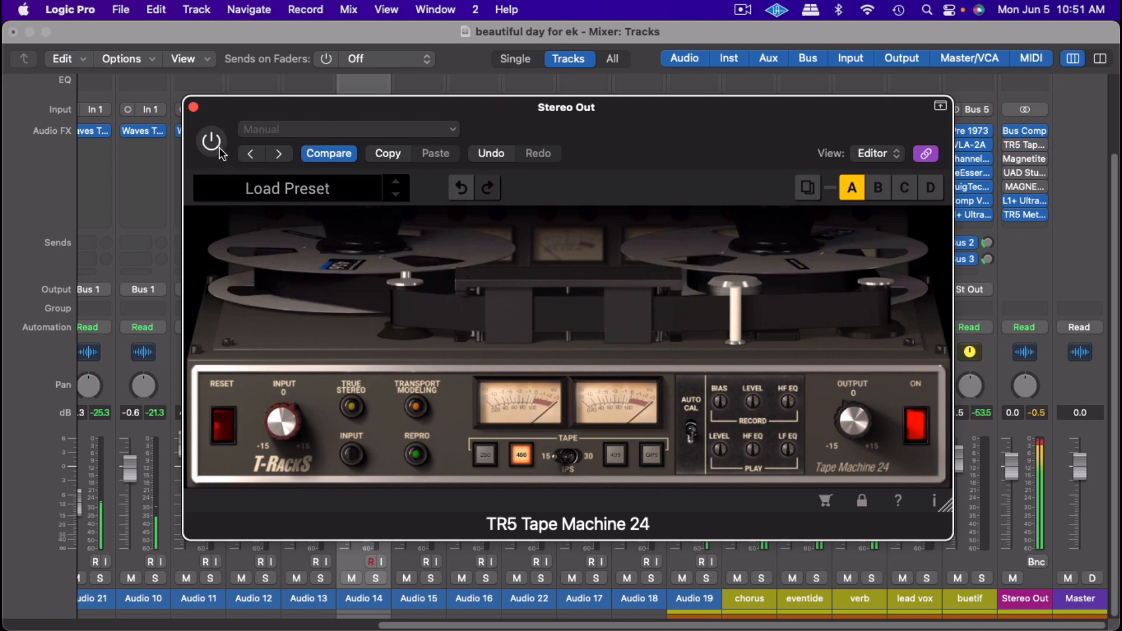
{"action": "left_click", "coordinate": [219, 147]}
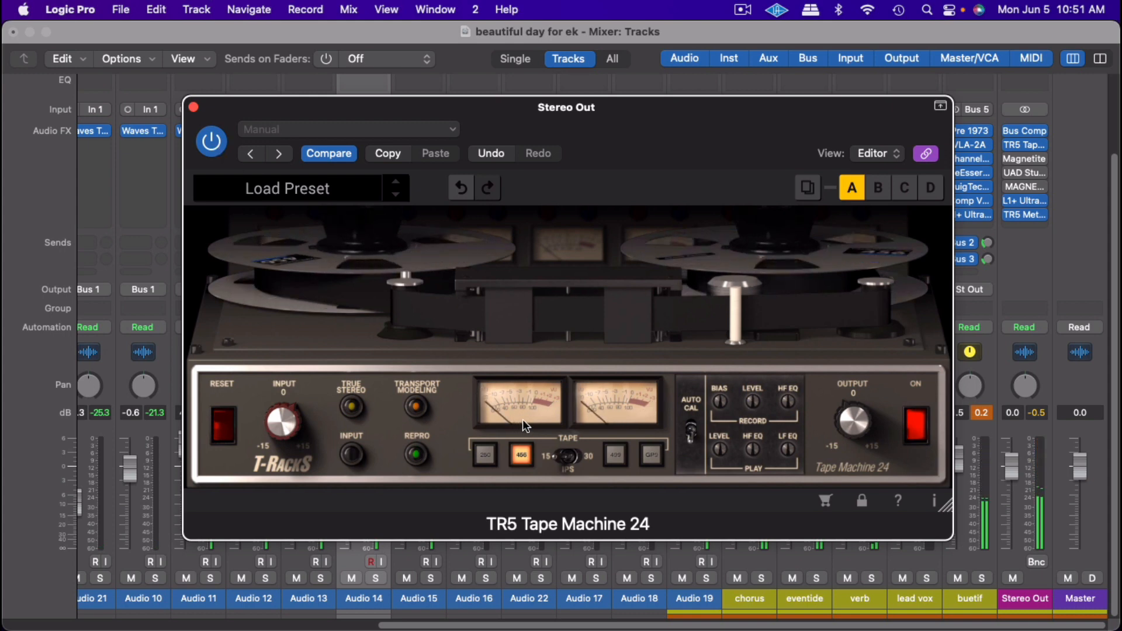
{"action": "left_click", "coordinate": [213, 150]}
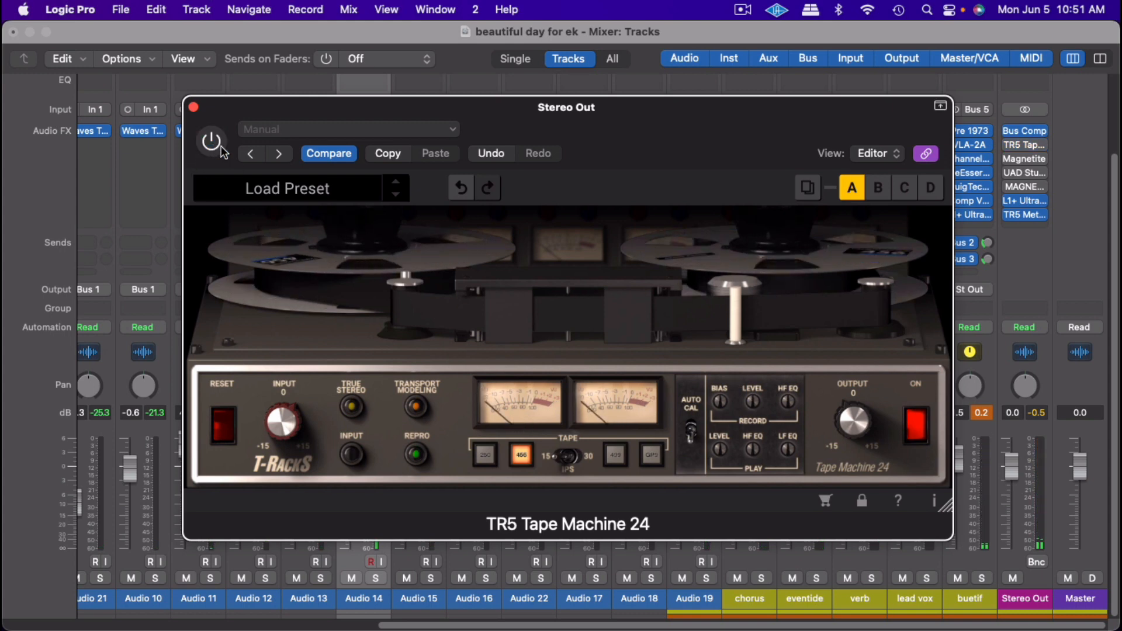
Open the Magnetite plugin on the Stereo Out channel and enable it during playback
{"action": "left_click", "coordinate": [1024, 156]}
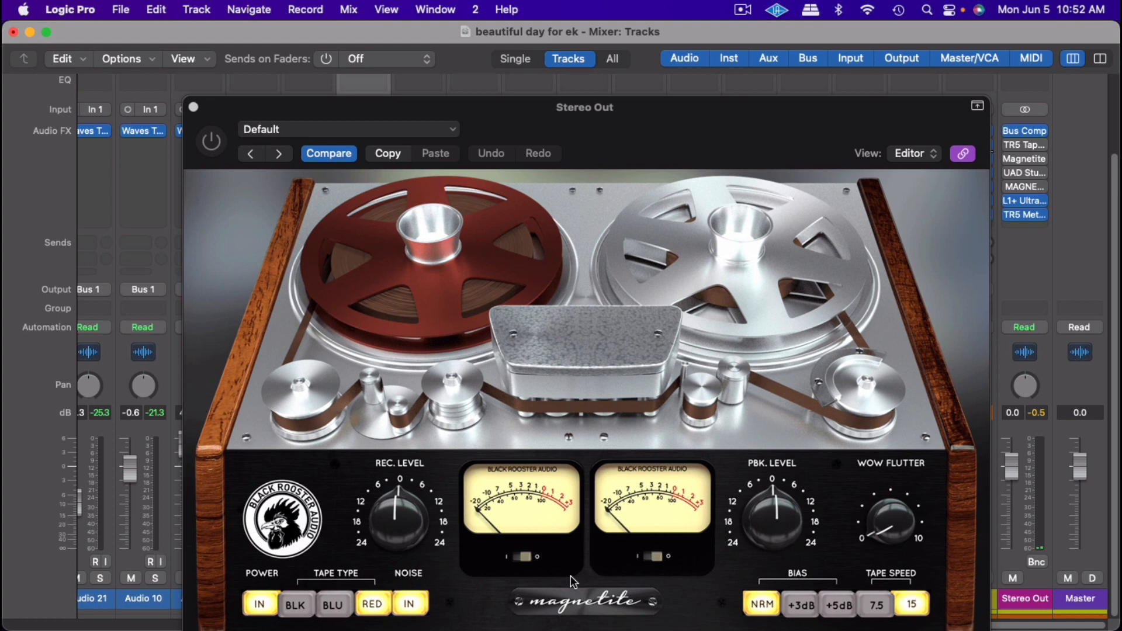
{"action": "key", "text": "space"}
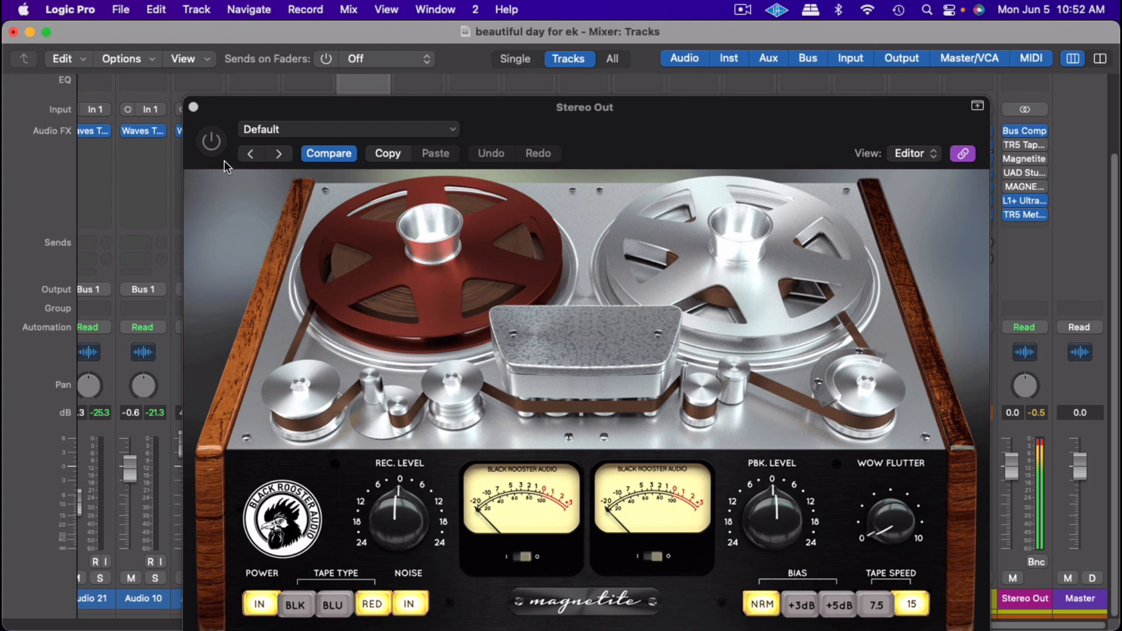
{"action": "left_click", "coordinate": [214, 144]}
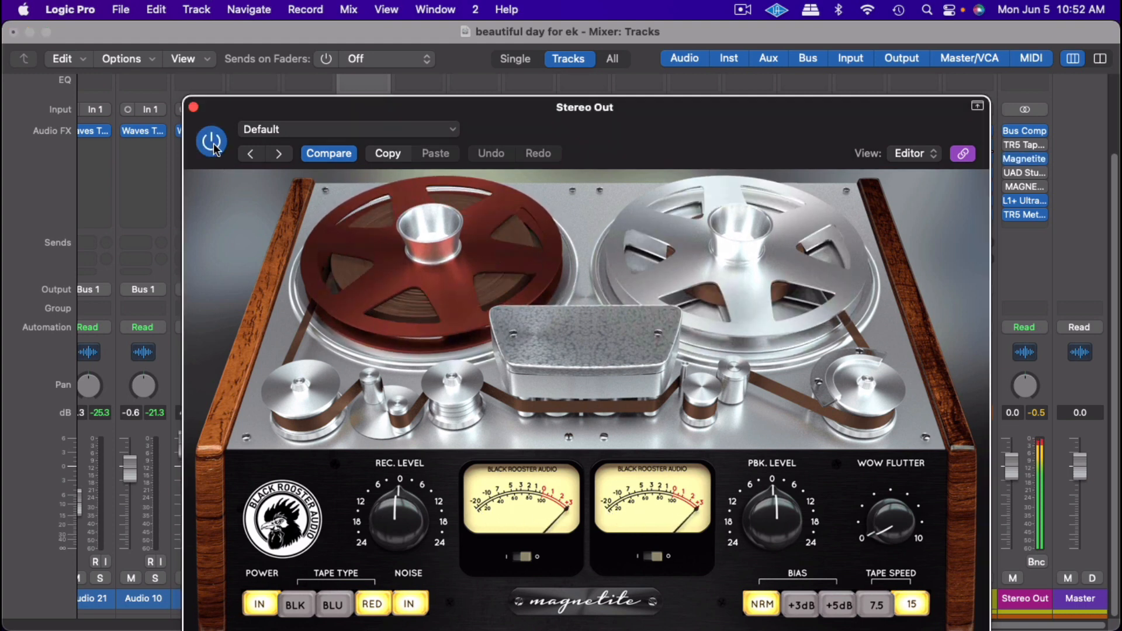
Try the Magnetite with a slightly raised record level and a lowered playback level, and return both to about 0
{"action": "left_click_drag", "start_coordinate": [411, 535], "coordinate": [412, 518]}
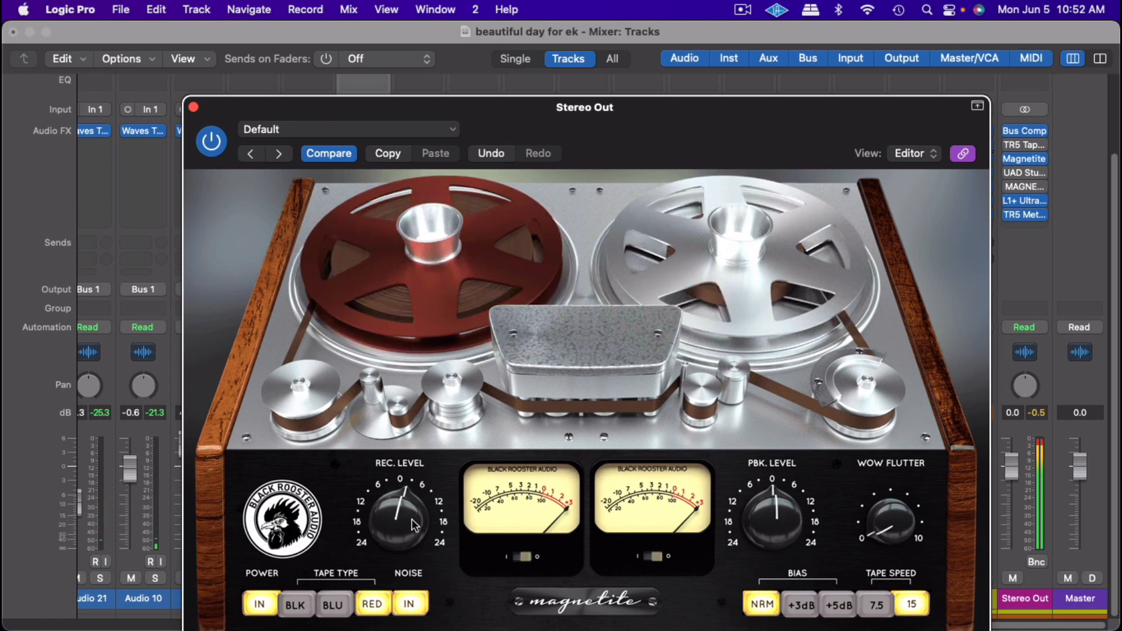
{"action": "left_click_drag", "start_coordinate": [780, 534], "coordinate": [752, 556]}
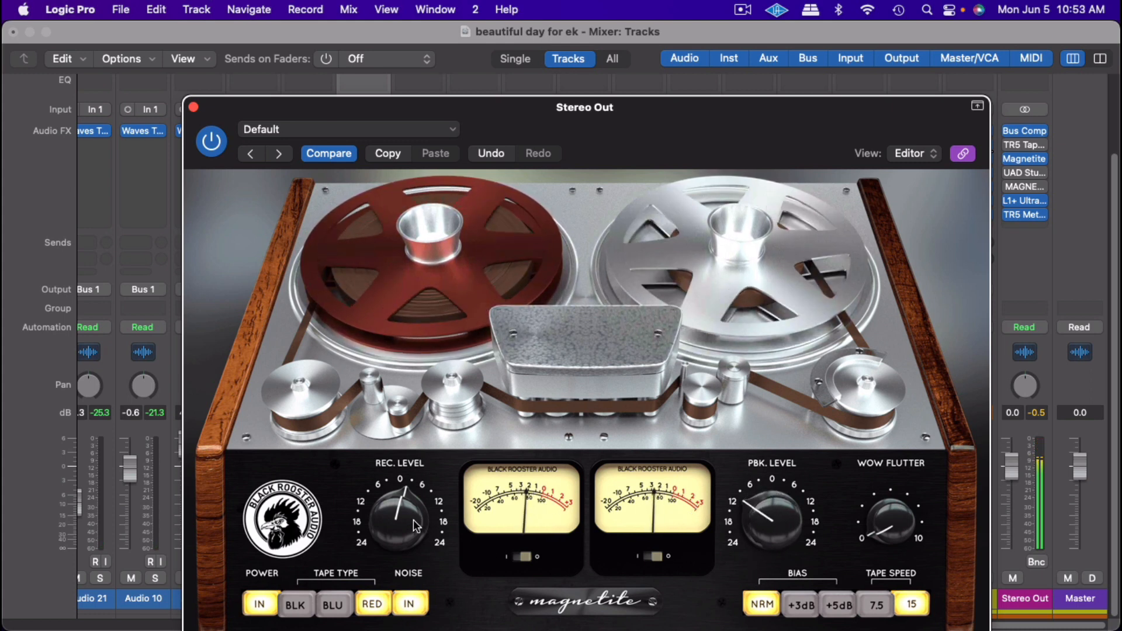
{"action": "left_click_drag", "start_coordinate": [413, 520], "coordinate": [397, 495]}
{"action": "left_click_drag", "start_coordinate": [748, 507], "coordinate": [774, 475]}
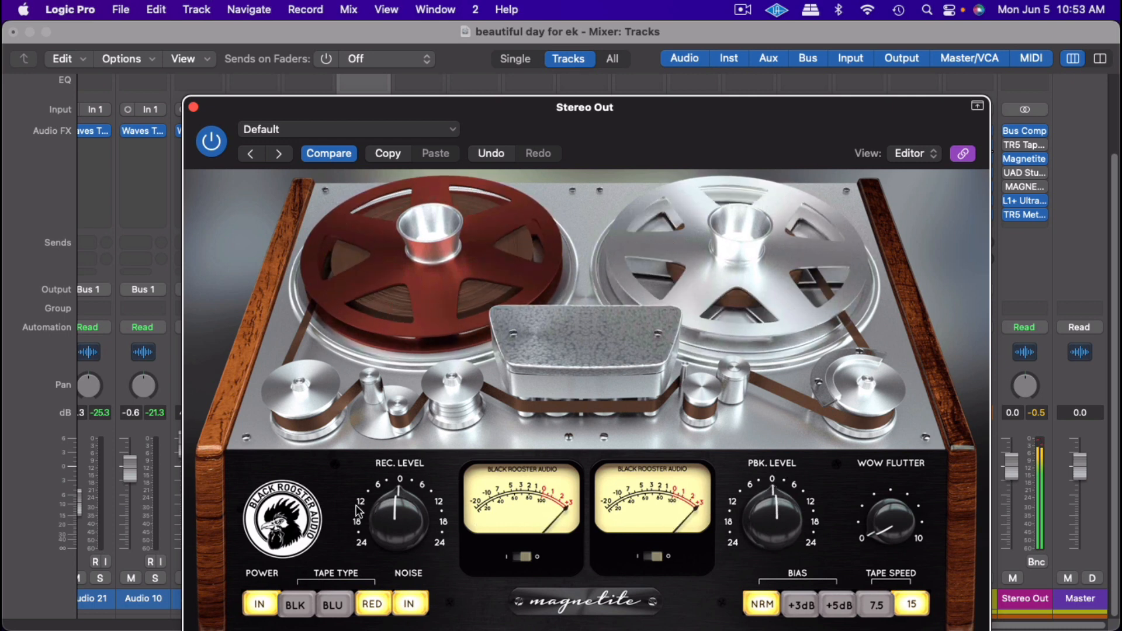
Raise the Magnetite's record level slightly above 0 and toggle its noise off and back on during playback
{"action": "left_click_drag", "start_coordinate": [418, 520], "coordinate": [419, 506]}
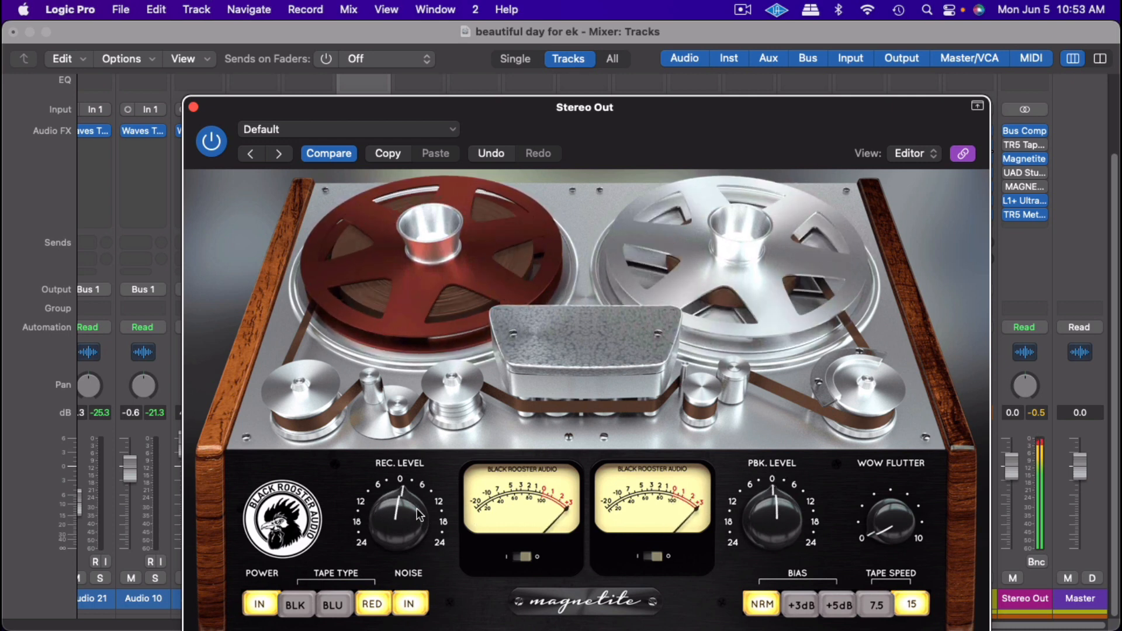
{"action": "left_click", "coordinate": [410, 605]}
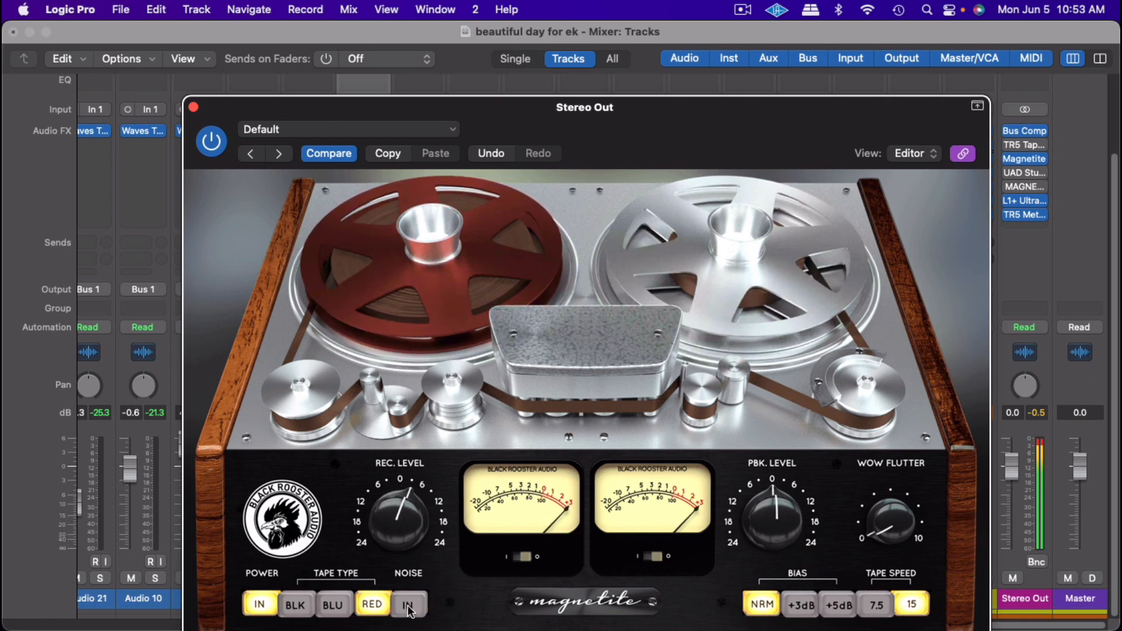
{"action": "left_click", "coordinate": [409, 605]}
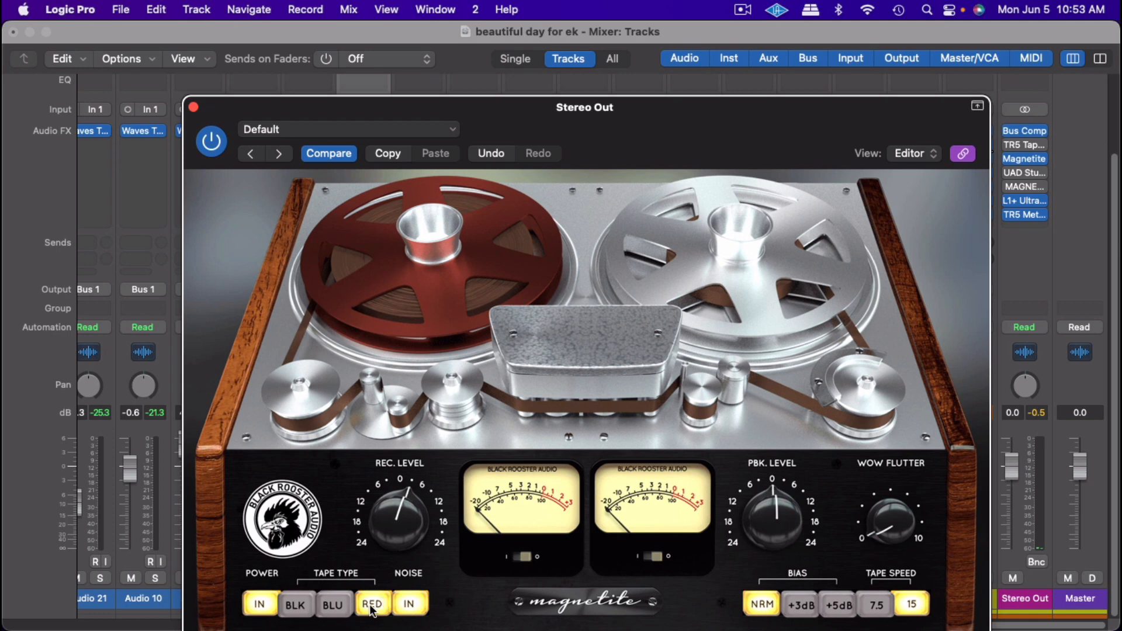
Audition the Magnetite's BLU and BLK tape types, comparing BLK with the unprocessed mix
{"action": "left_click", "coordinate": [344, 606]}
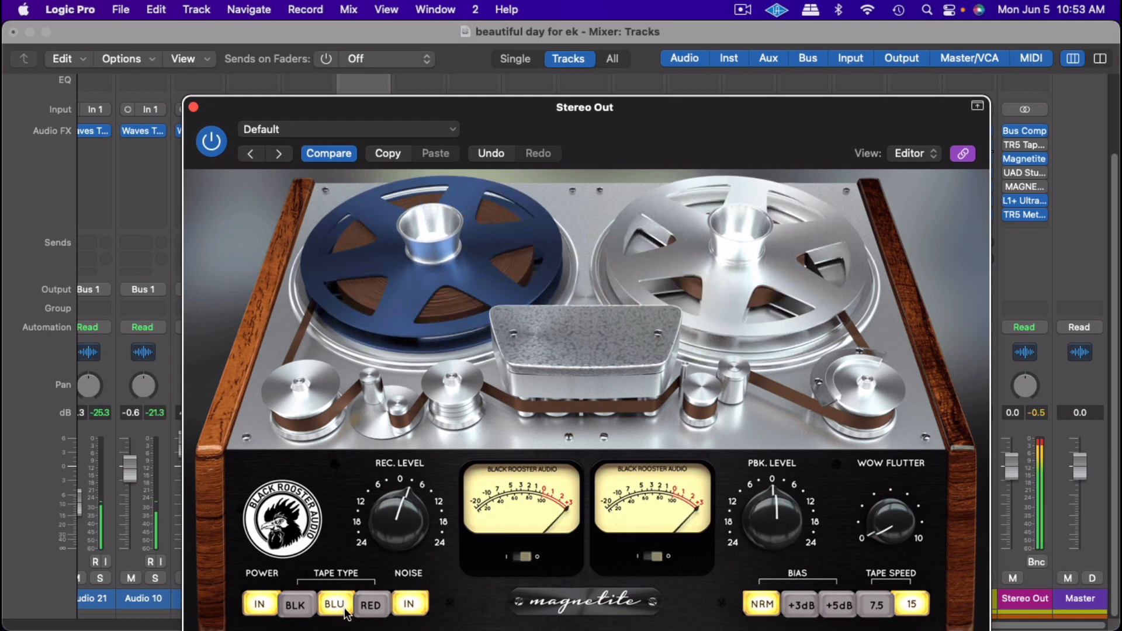
{"action": "left_click", "coordinate": [306, 607]}
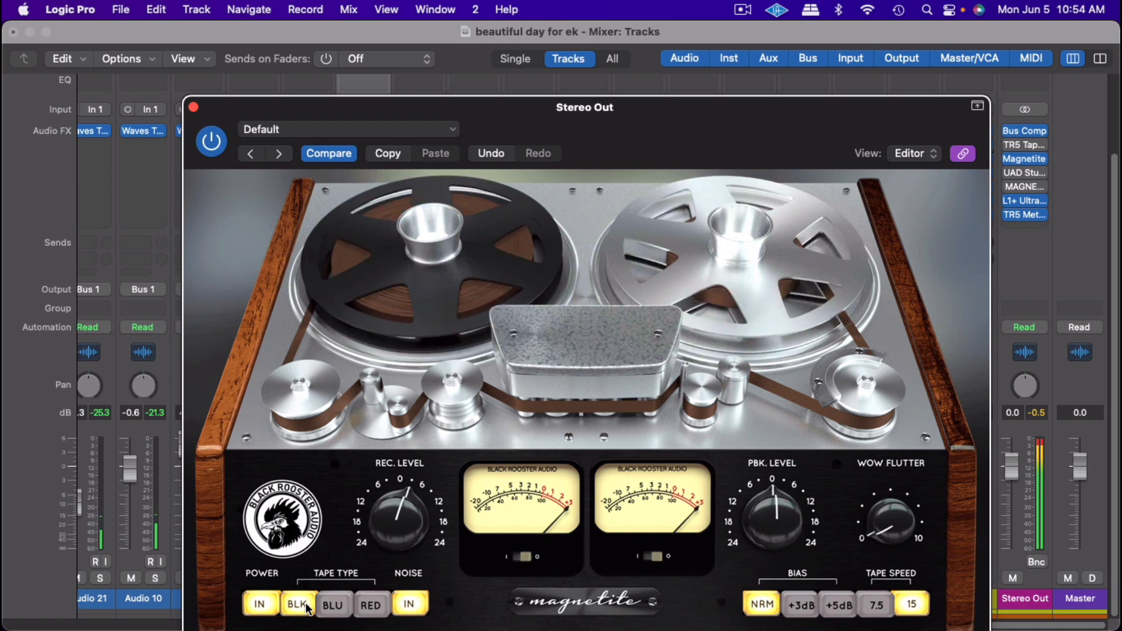
{"action": "left_click", "coordinate": [211, 142]}
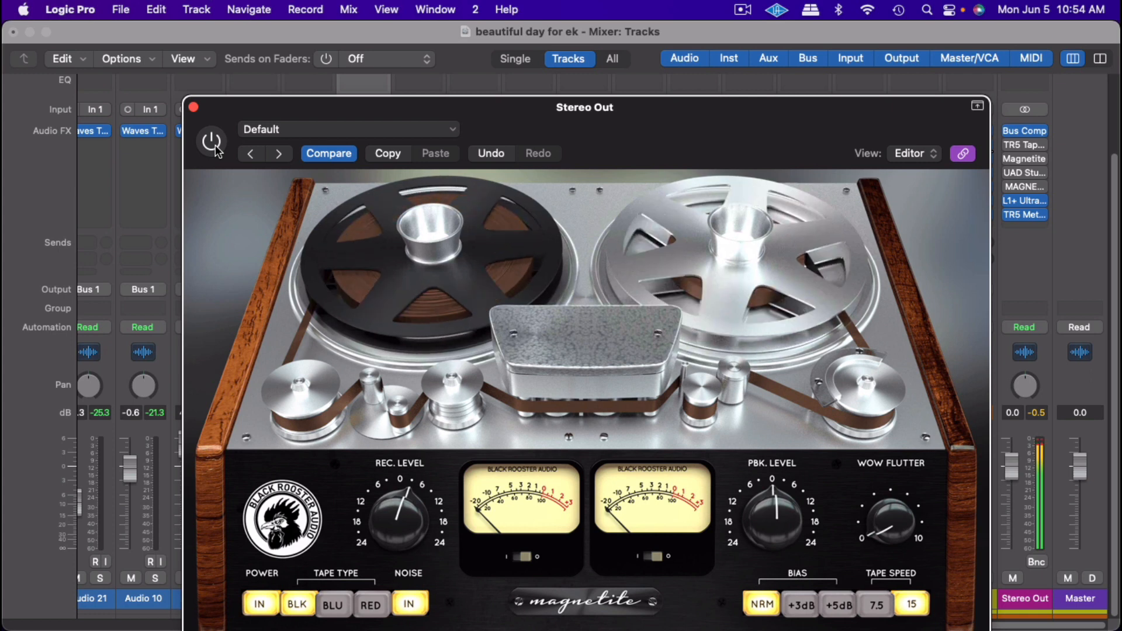
{"action": "left_click", "coordinate": [215, 146]}
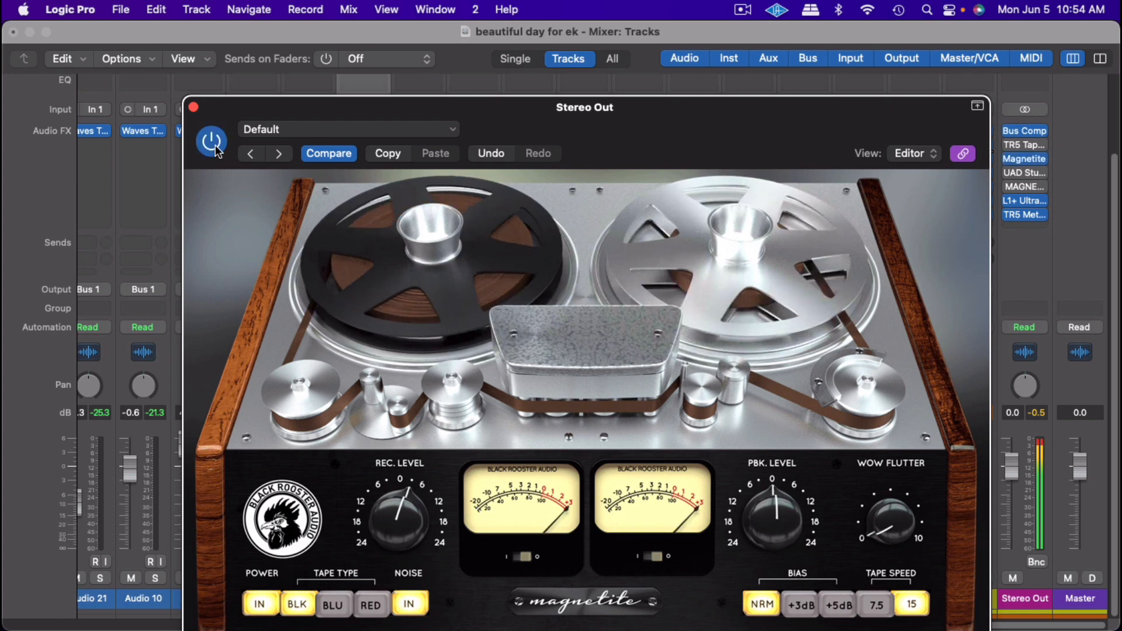
Select the BLU tape type and toggle the Magnetite's bypass to compare it with the unprocessed mix, leaving it enabled
{"action": "left_click", "coordinate": [334, 605]}
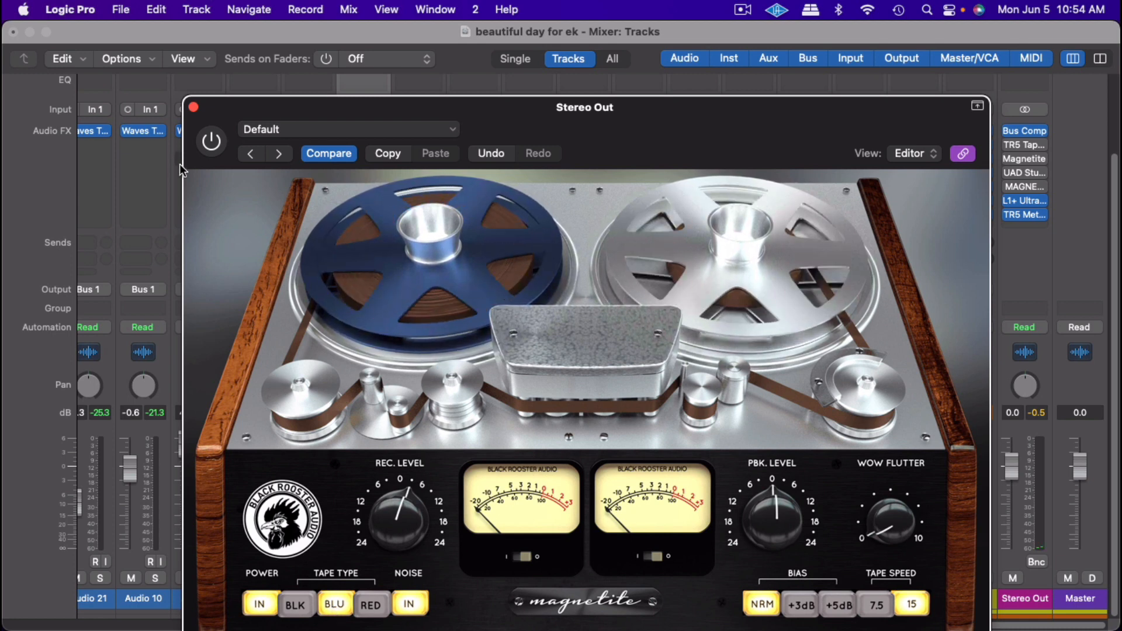
{"action": "left_click", "coordinate": [210, 143]}
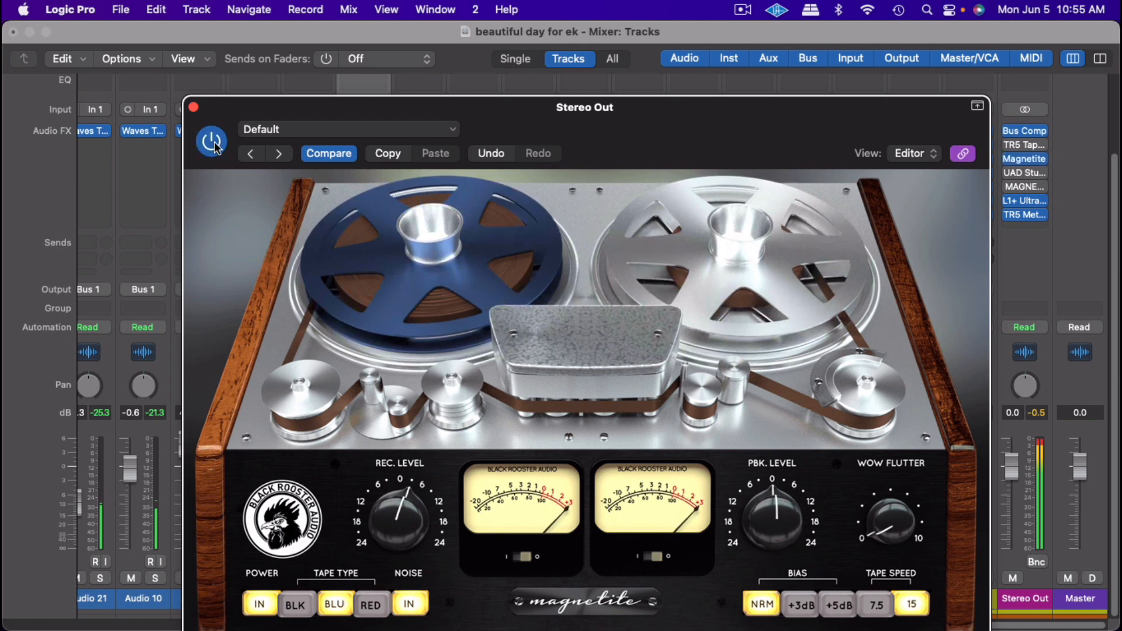
{"action": "left_click", "coordinate": [212, 143]}
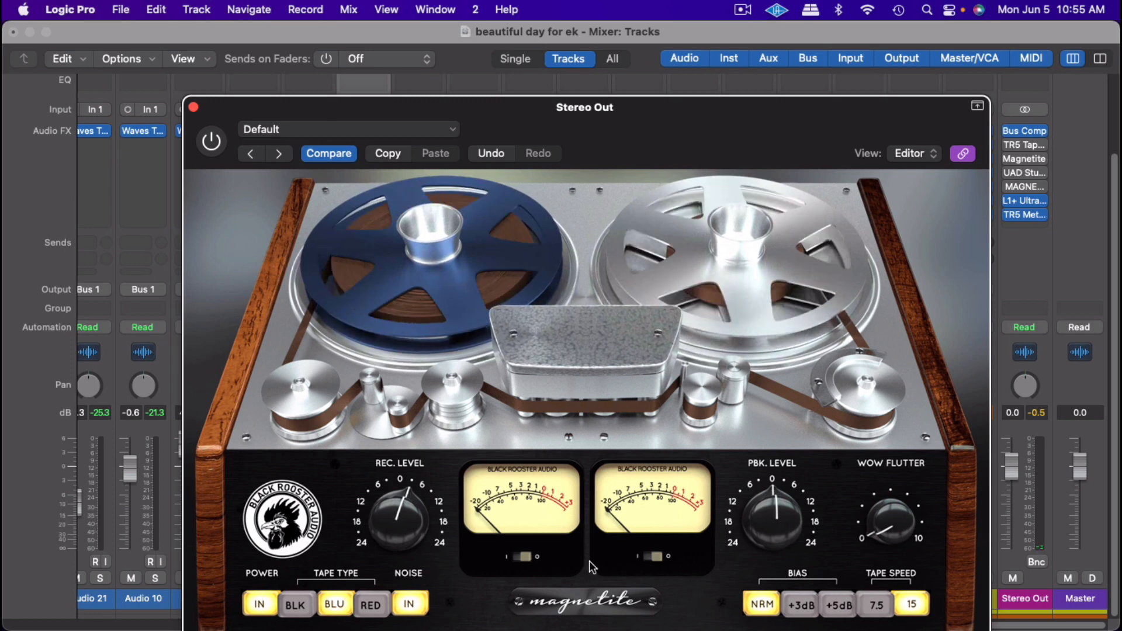
{"action": "left_click", "coordinate": [211, 140]}
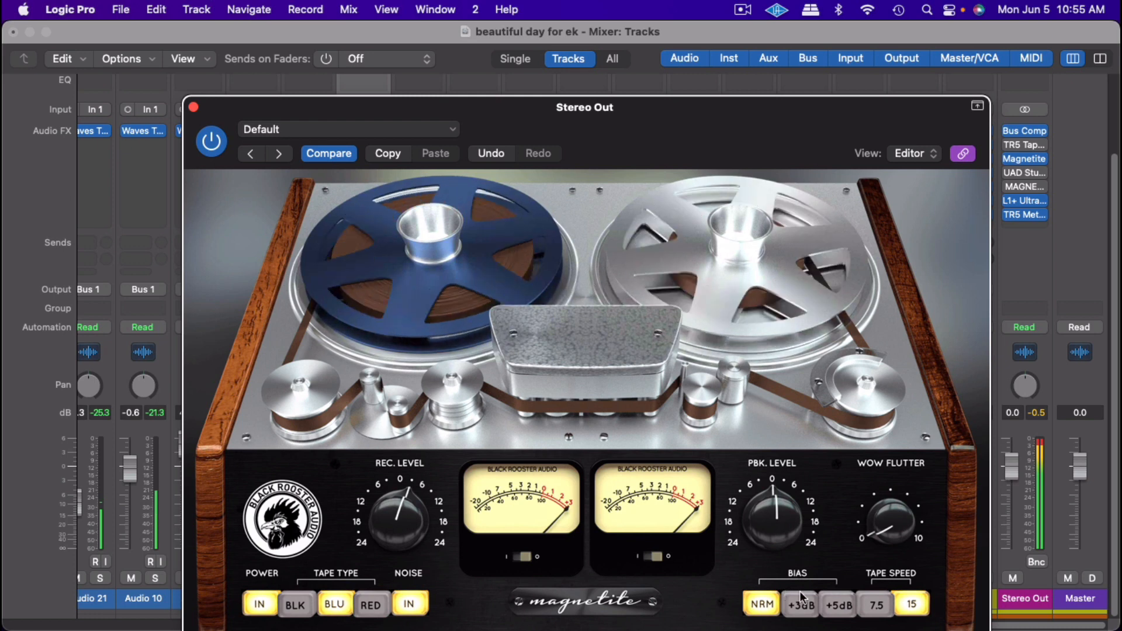
Compare the 7.5 and 15 tape speeds on the Magnetite and keep 7.5
{"action": "left_click", "coordinate": [884, 611]}
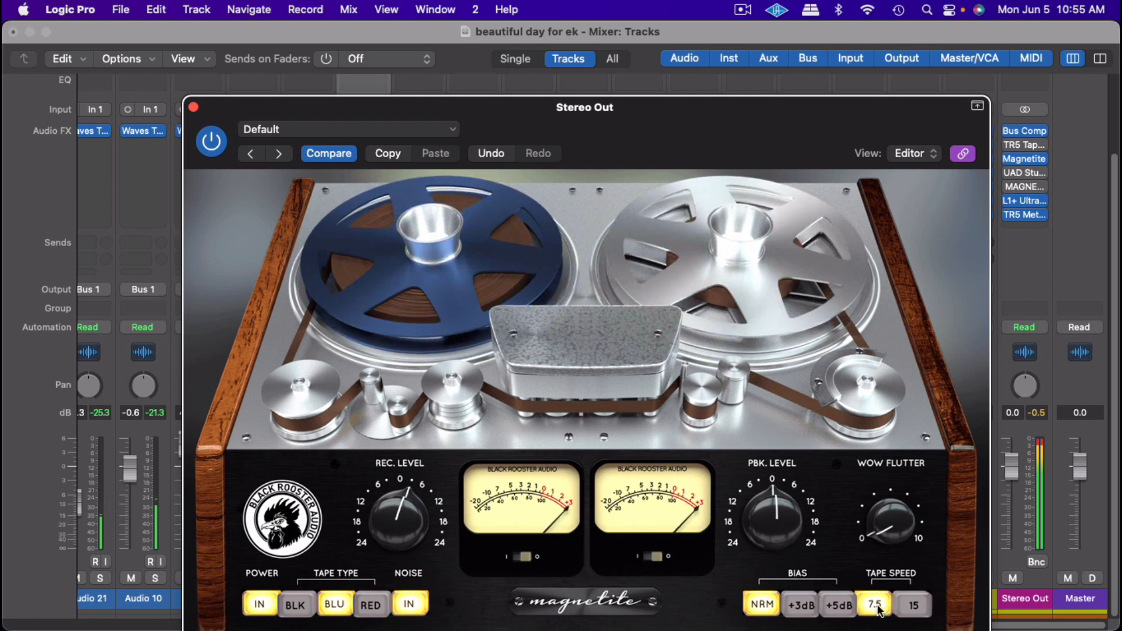
{"action": "left_click", "coordinate": [910, 612]}
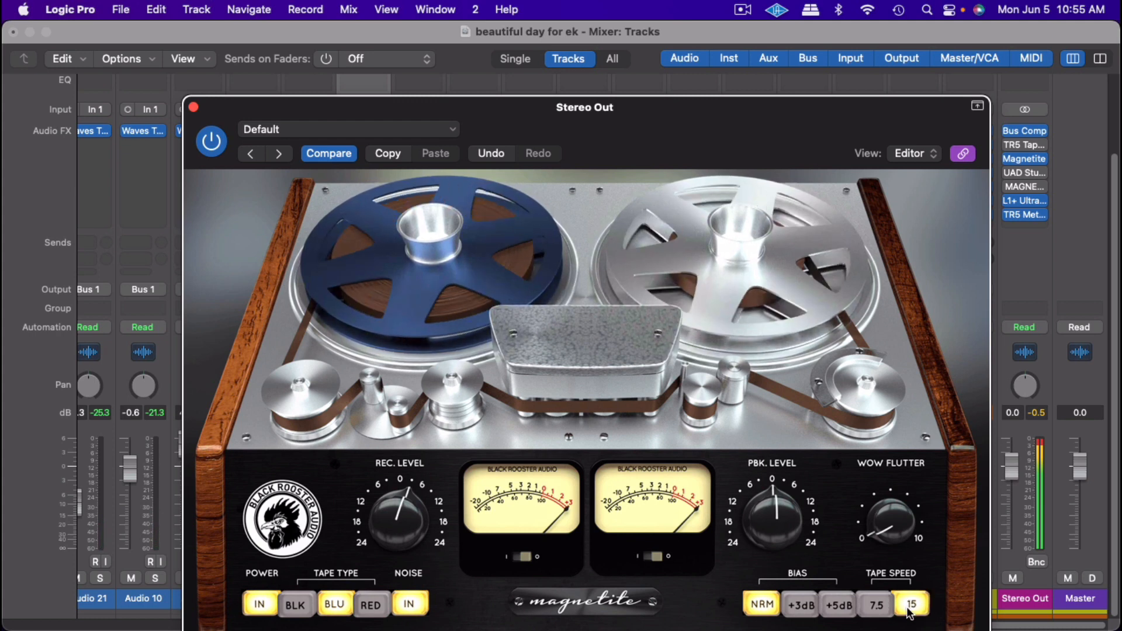
{"action": "left_click", "coordinate": [880, 611]}
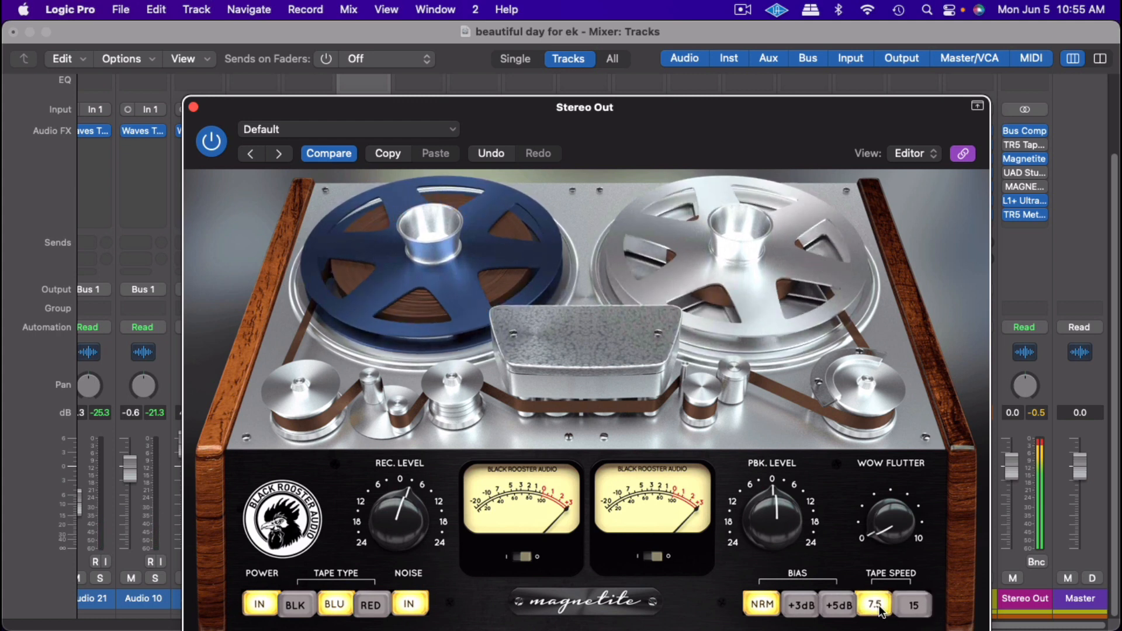
Compare the Magnetite's NRM and +3dB bias settings and keep +3dB
{"action": "left_click", "coordinate": [807, 607]}
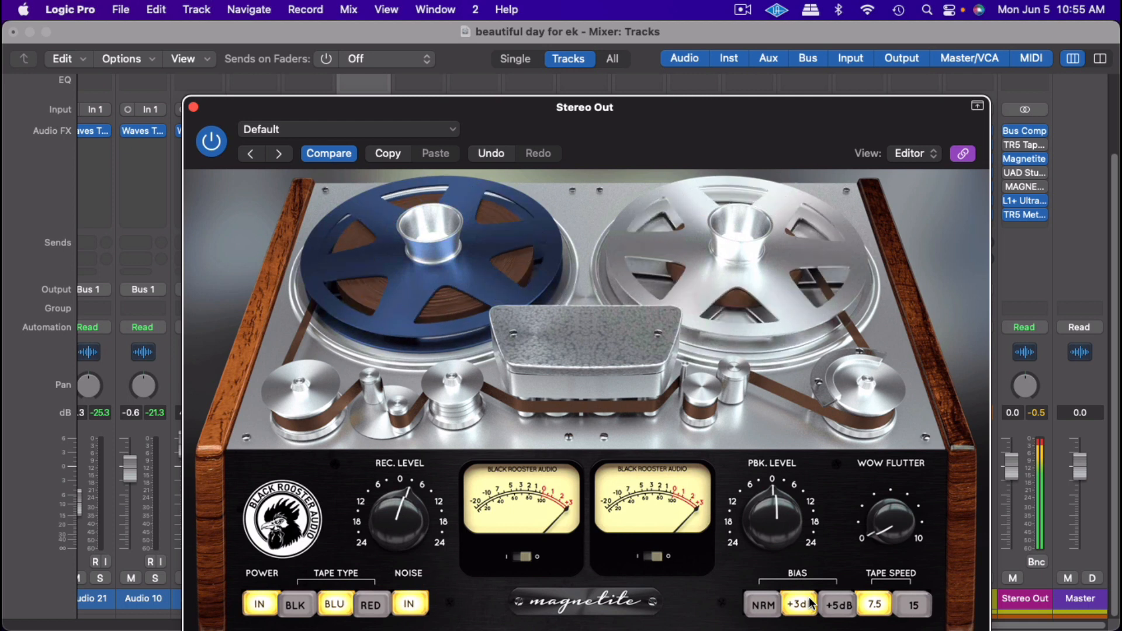
{"action": "left_click", "coordinate": [769, 607]}
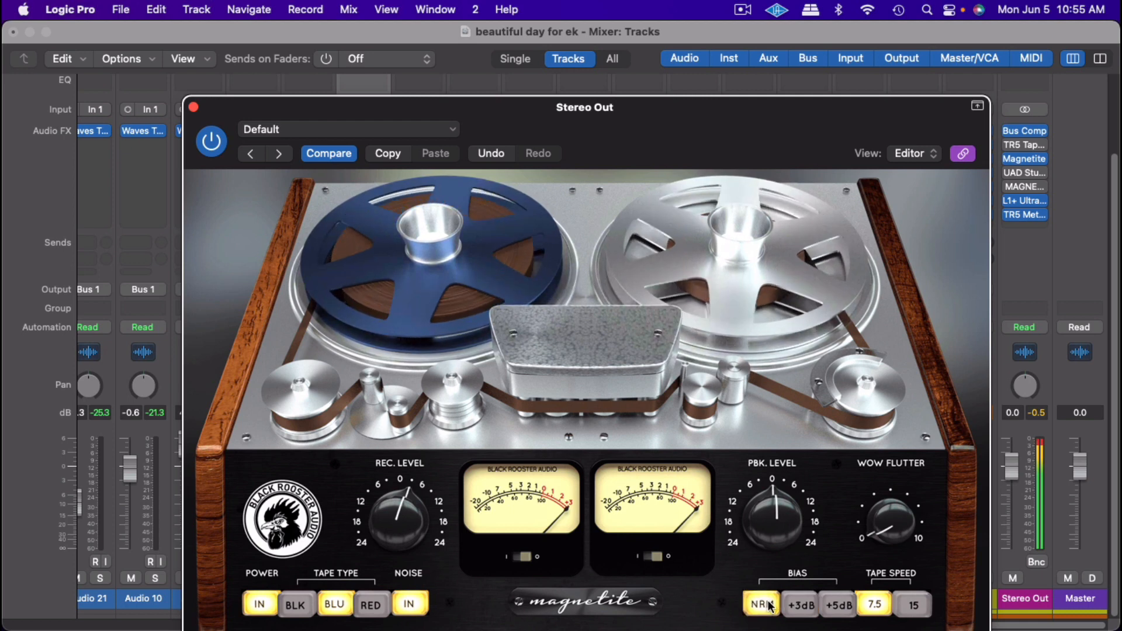
{"action": "left_click", "coordinate": [799, 608]}
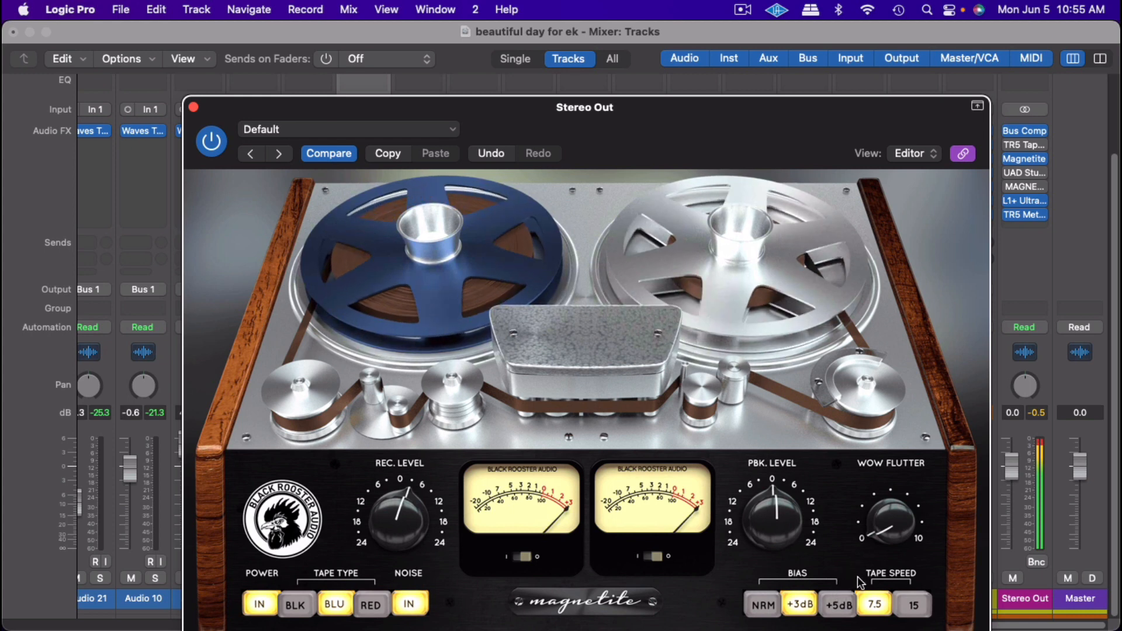
Recheck tape speed 15 against 7.5 with the +3dB bias, and compare the 7.5 setting with the bypassed Magnetite
{"action": "left_click", "coordinate": [898, 612]}
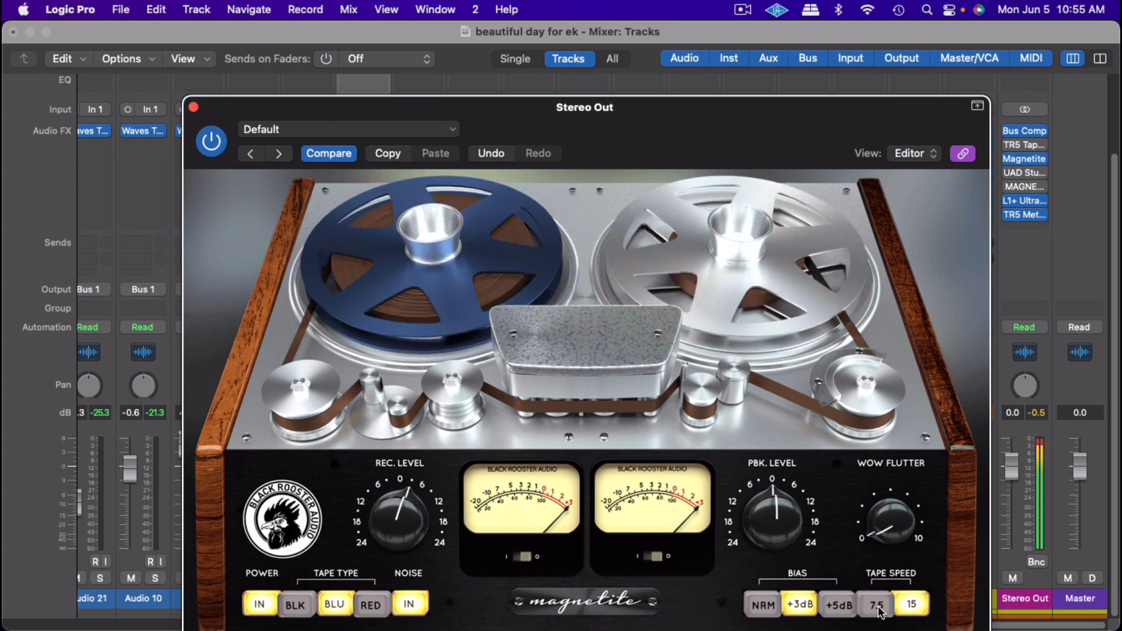
{"action": "left_click", "coordinate": [874, 611]}
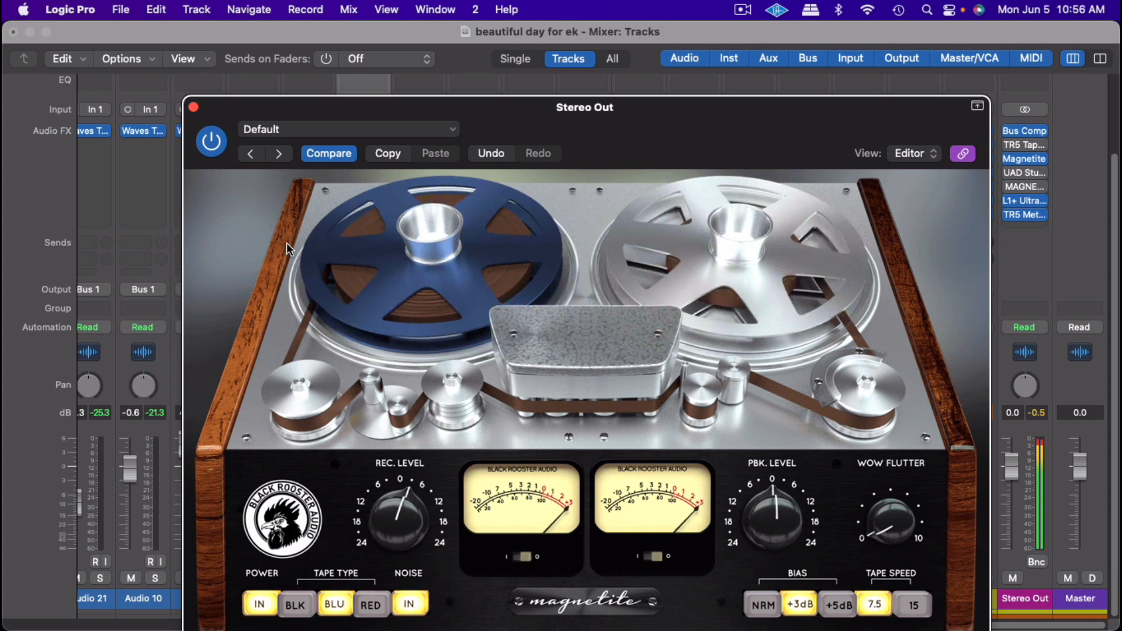
{"action": "left_click", "coordinate": [213, 140]}
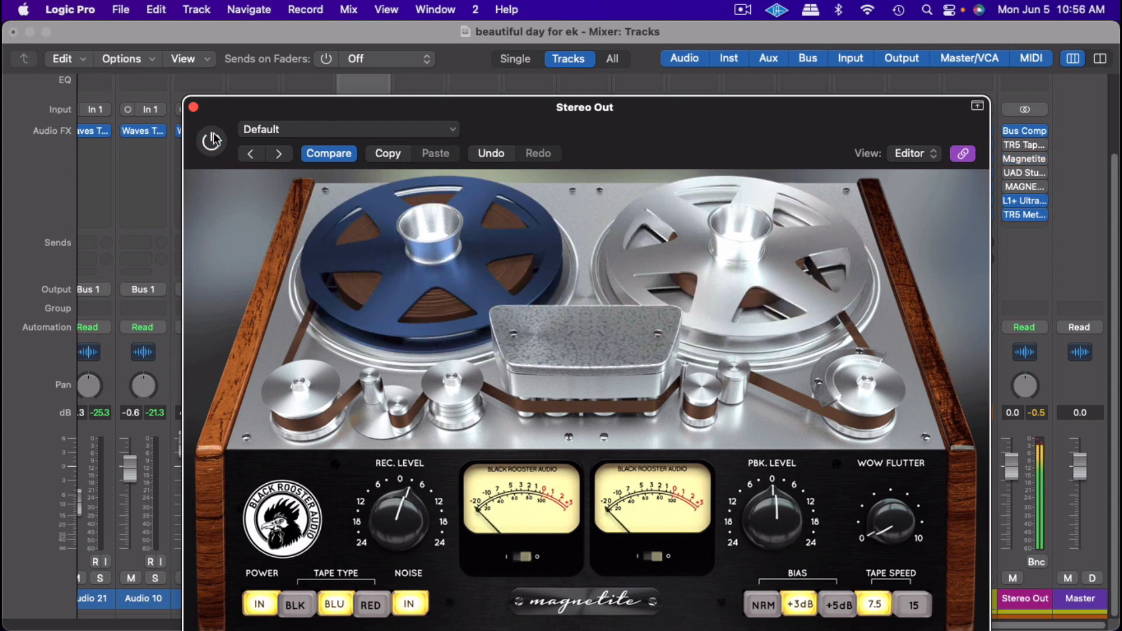
{"action": "left_click", "coordinate": [213, 140]}
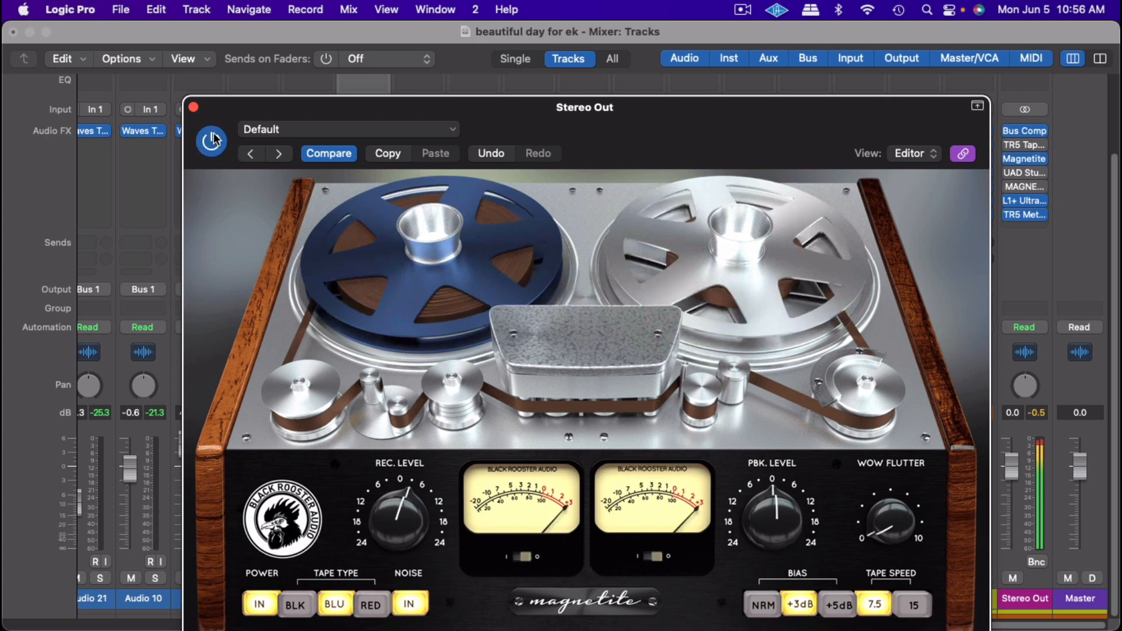
Audition the Magnetite's wow flutter up to about 9 during playback and return it to 0
{"action": "key", "text": "space"}
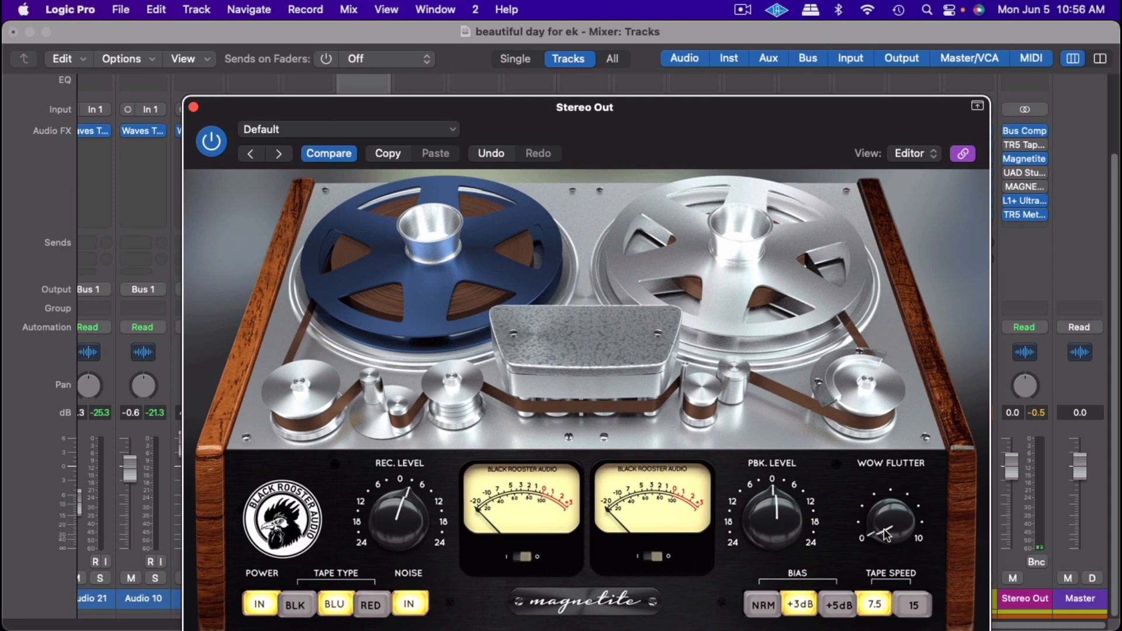
{"action": "key", "text": "space"}
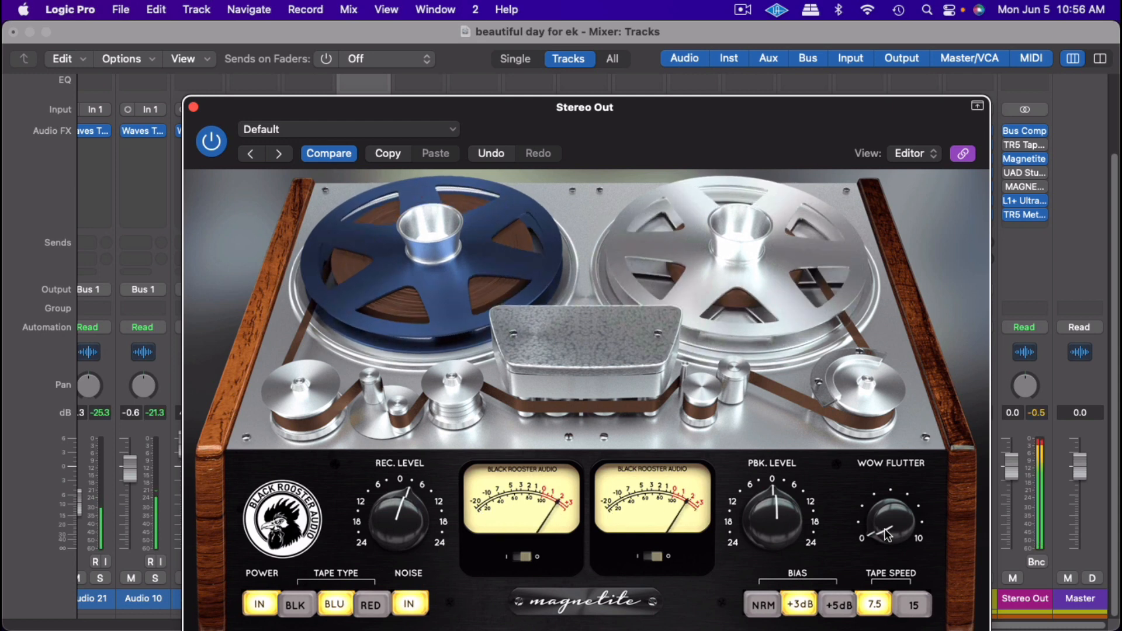
{"action": "left_click_drag", "start_coordinate": [887, 535], "coordinate": [923, 409]}
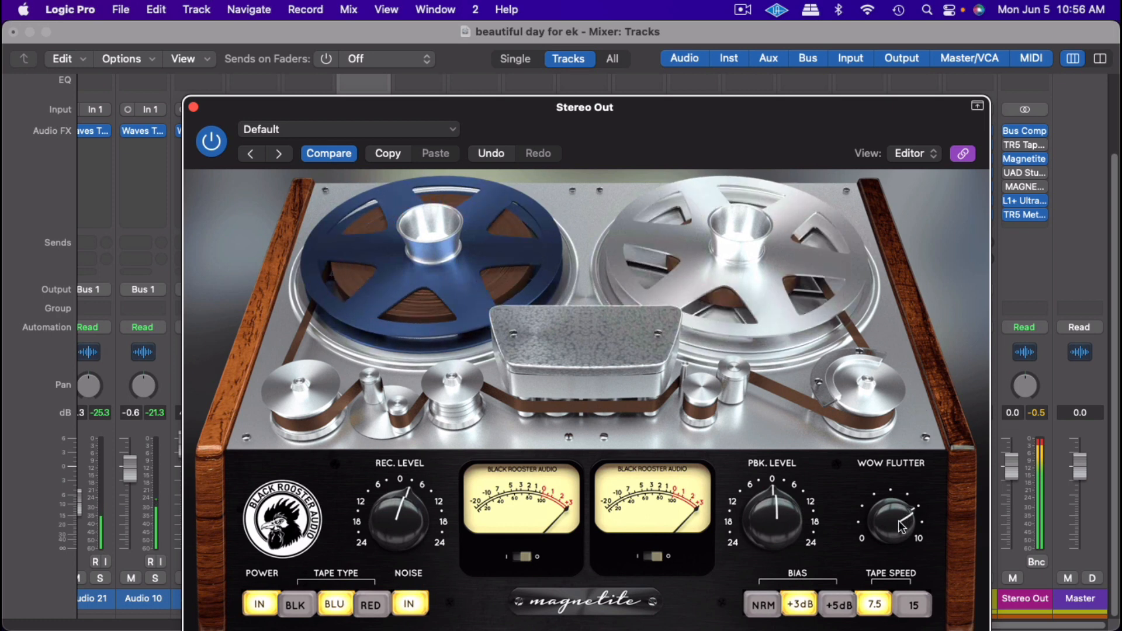
{"action": "left_click_drag", "start_coordinate": [909, 513], "coordinate": [915, 477]}
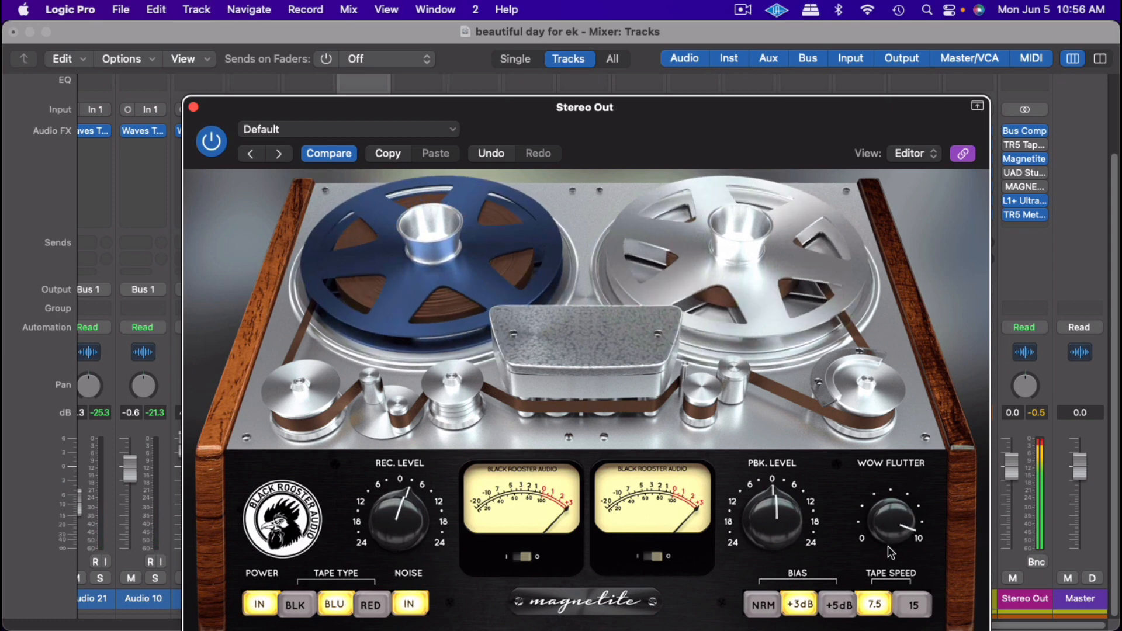
{"action": "left_click_drag", "start_coordinate": [888, 547], "coordinate": [838, 599]}
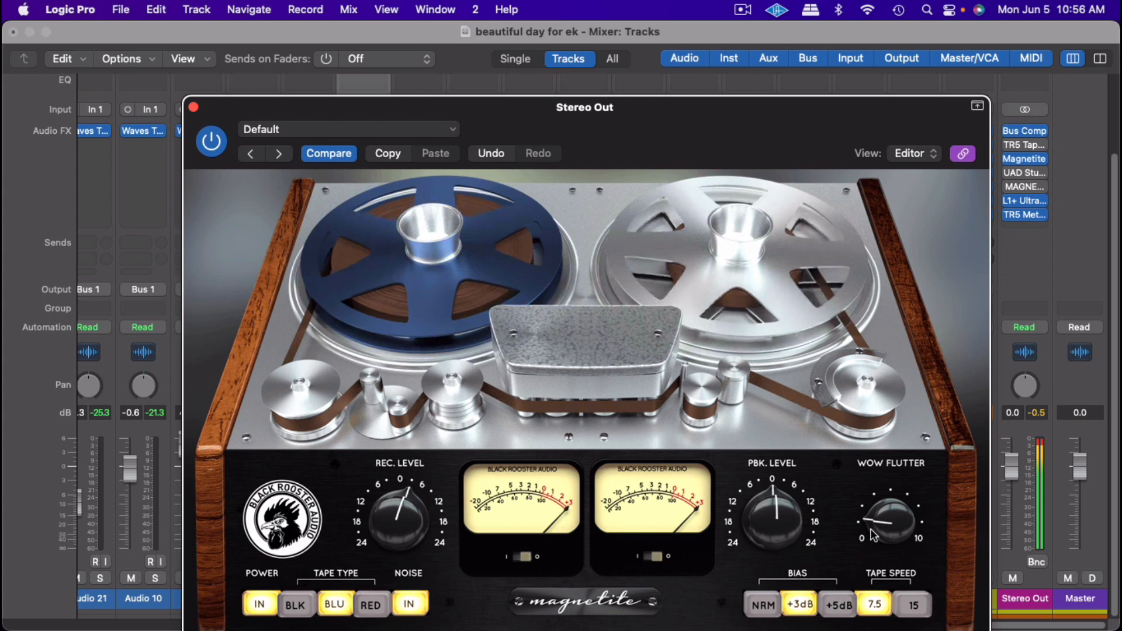
{"action": "left_click_drag", "start_coordinate": [916, 522], "coordinate": [847, 564]}
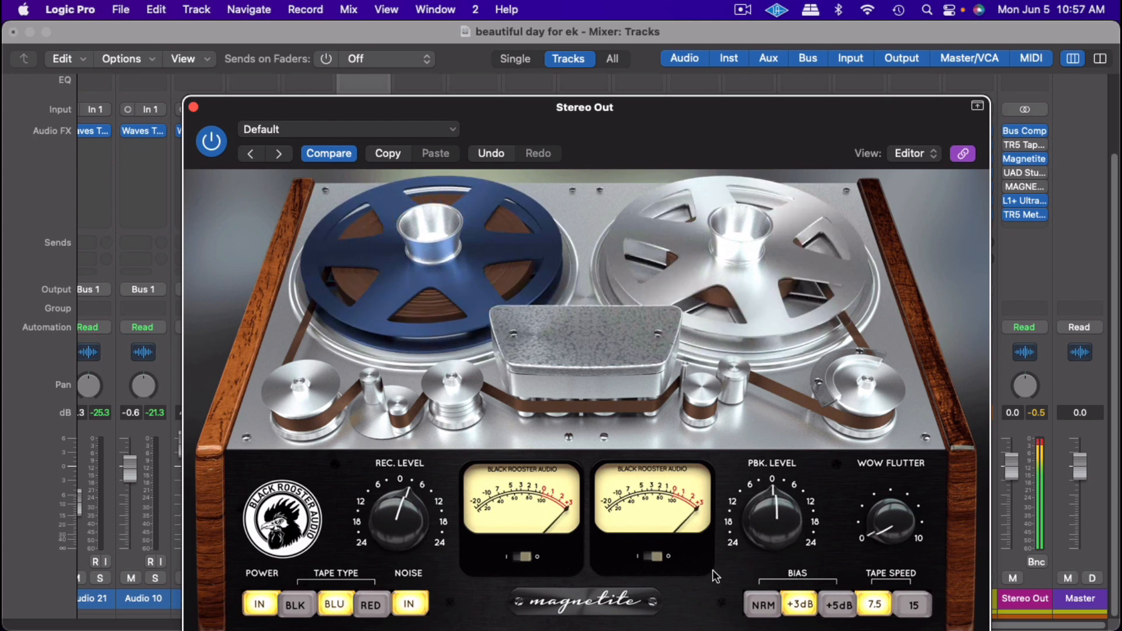
Stop playback, bypass the Magnetite, and open the UAD Studer A800 plugin on the Stereo Out channel
{"action": "key", "text": "space"}
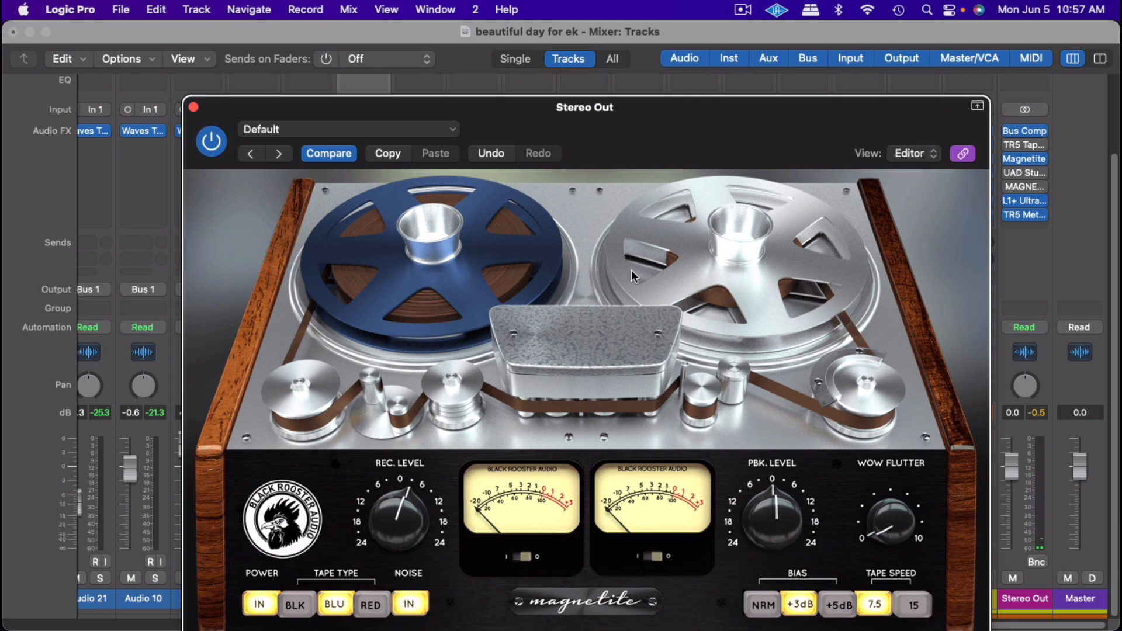
{"action": "left_click", "coordinate": [214, 145]}
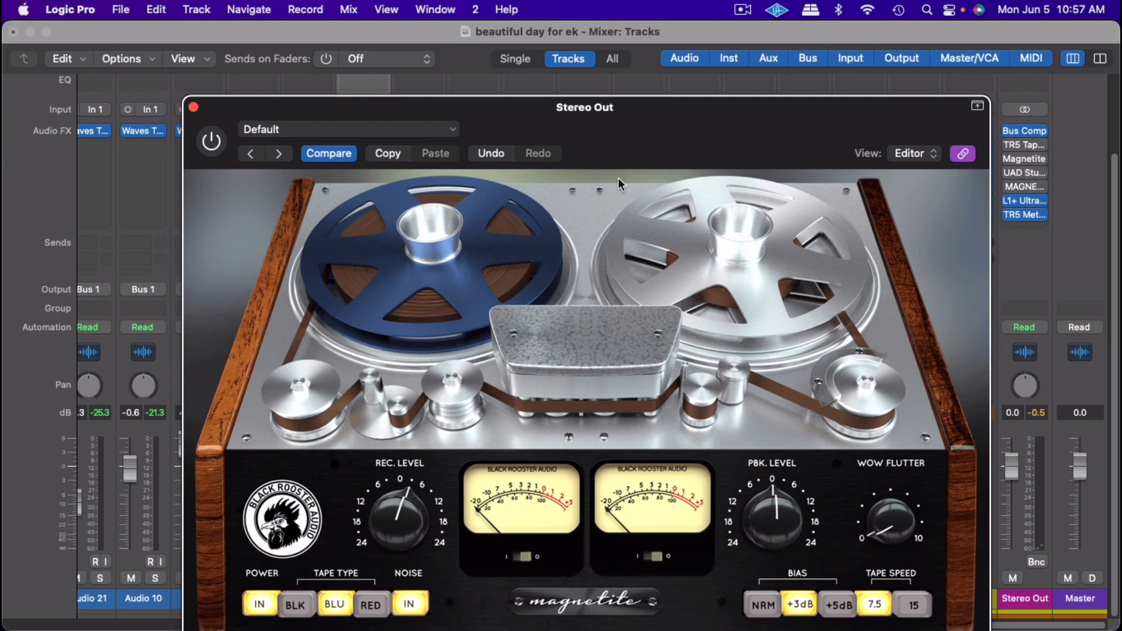
{"action": "left_click", "coordinate": [1019, 173]}
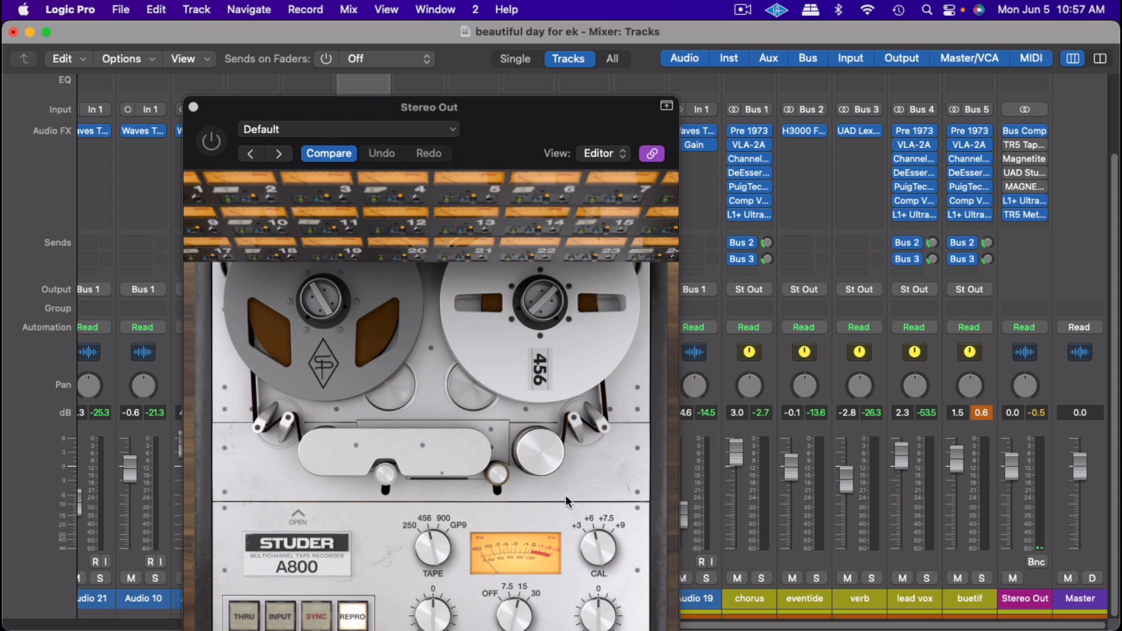
Toggle the Studer A800 during playback to compare it with the unprocessed mix, and leave it enabled
{"action": "key", "text": "space"}
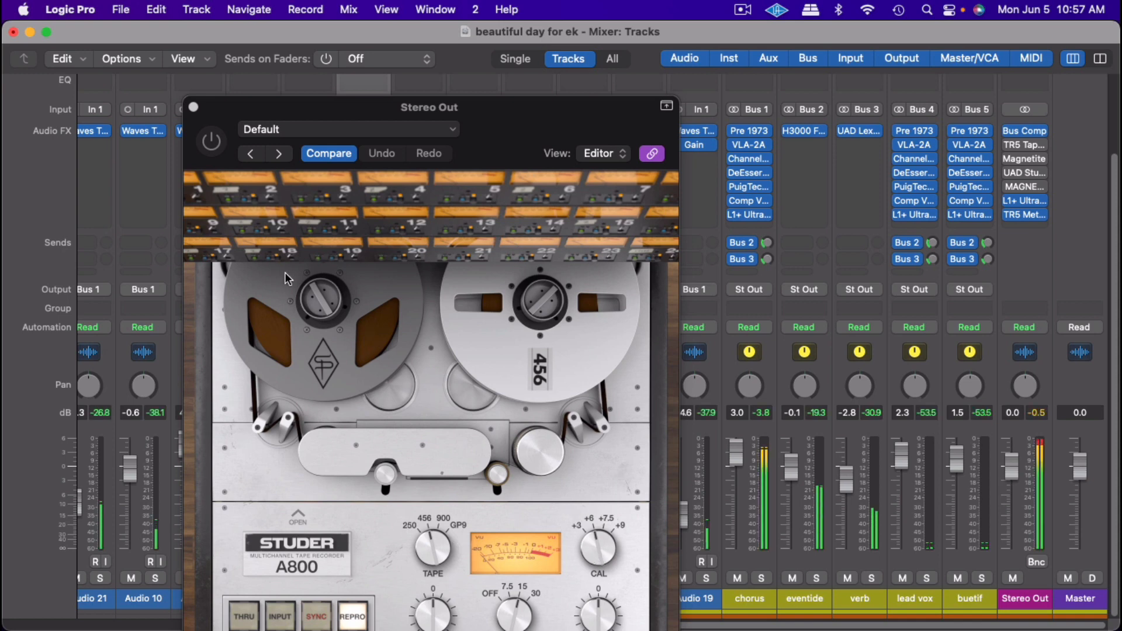
{"action": "left_click", "coordinate": [213, 140]}
{"action": "left_click", "coordinate": [213, 140]}
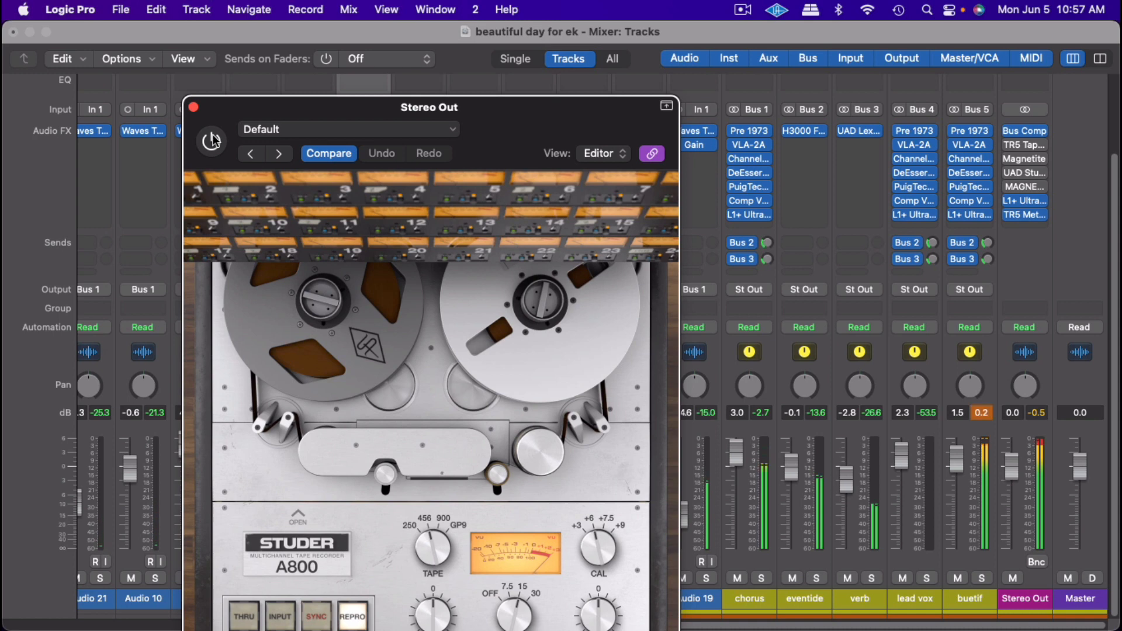
{"action": "left_click", "coordinate": [211, 140]}
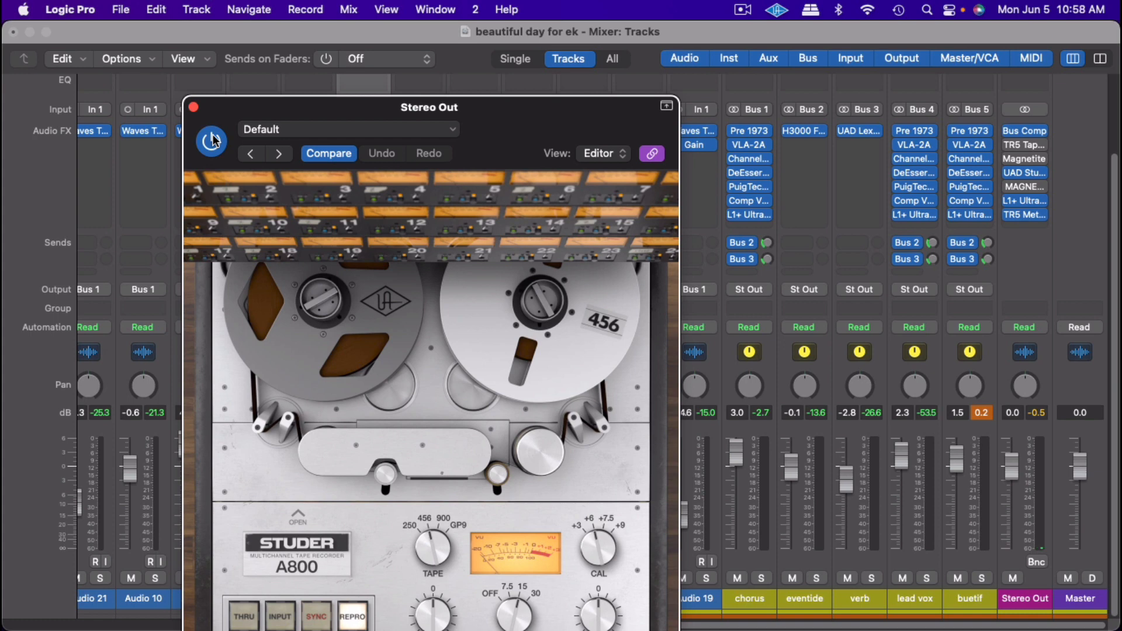
Play the mix through the Studer A800 while slightly adjusting the rotary knob directly beneath the tape selector, and stop playback
{"action": "key", "text": "space"}
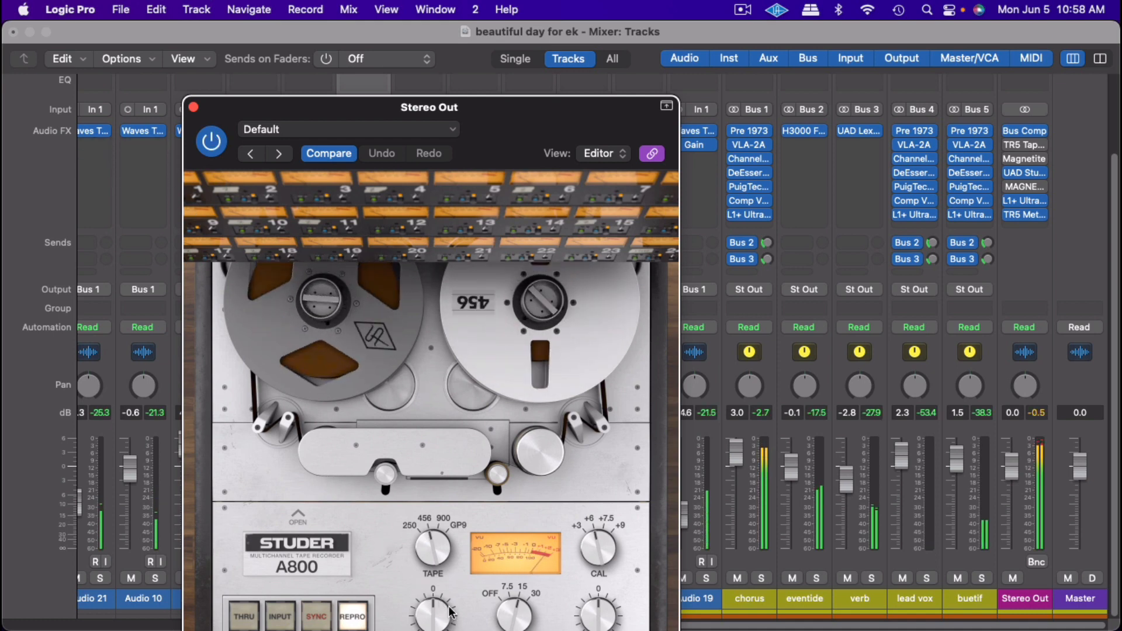
{"action": "left_click_drag", "start_coordinate": [438, 608], "coordinate": [441, 597]}
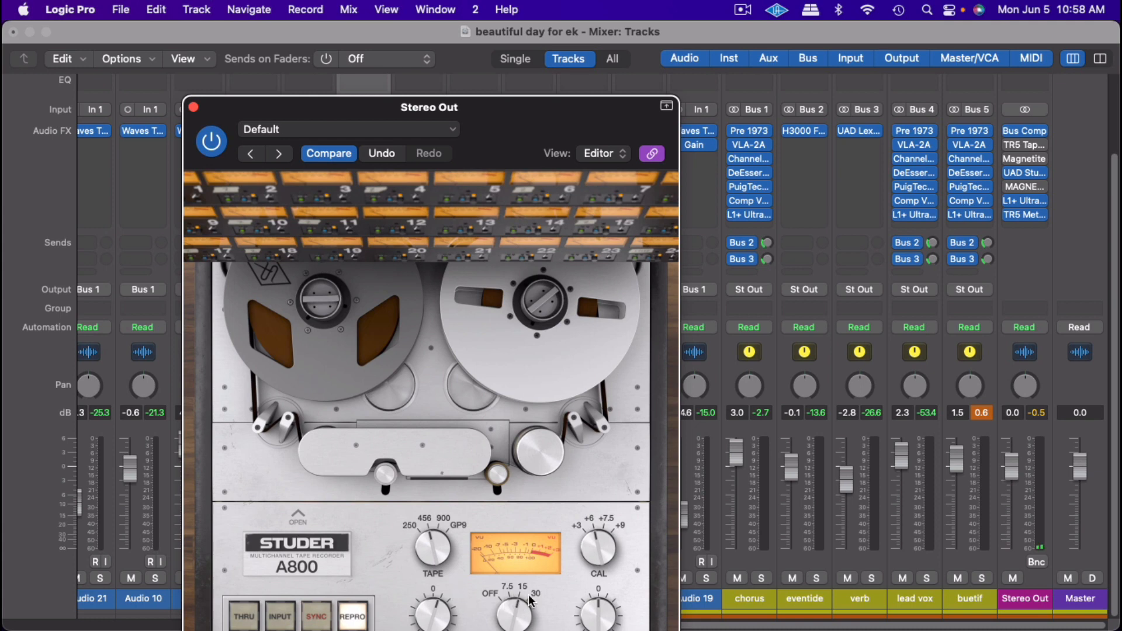
{"action": "key", "text": "space"}
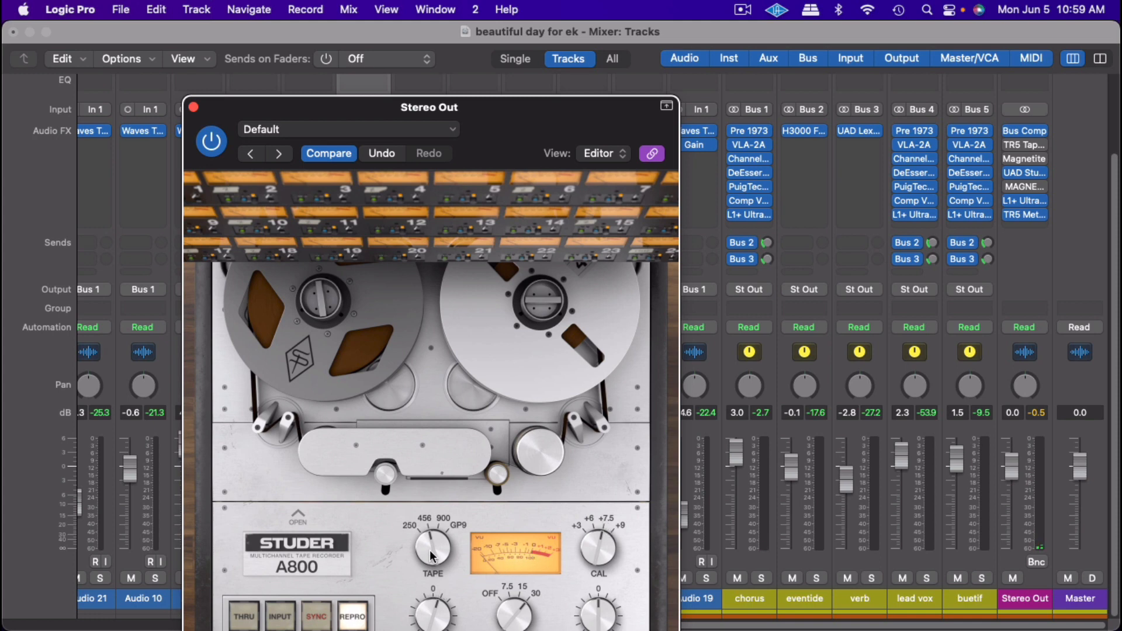
Compare tape types 250, 456 and 900 on the Studer A800 during playback, return to 456, and check it against bypass
{"action": "key", "text": "space"}
{"action": "left_click_drag", "start_coordinate": [429, 544], "coordinate": [401, 563]}
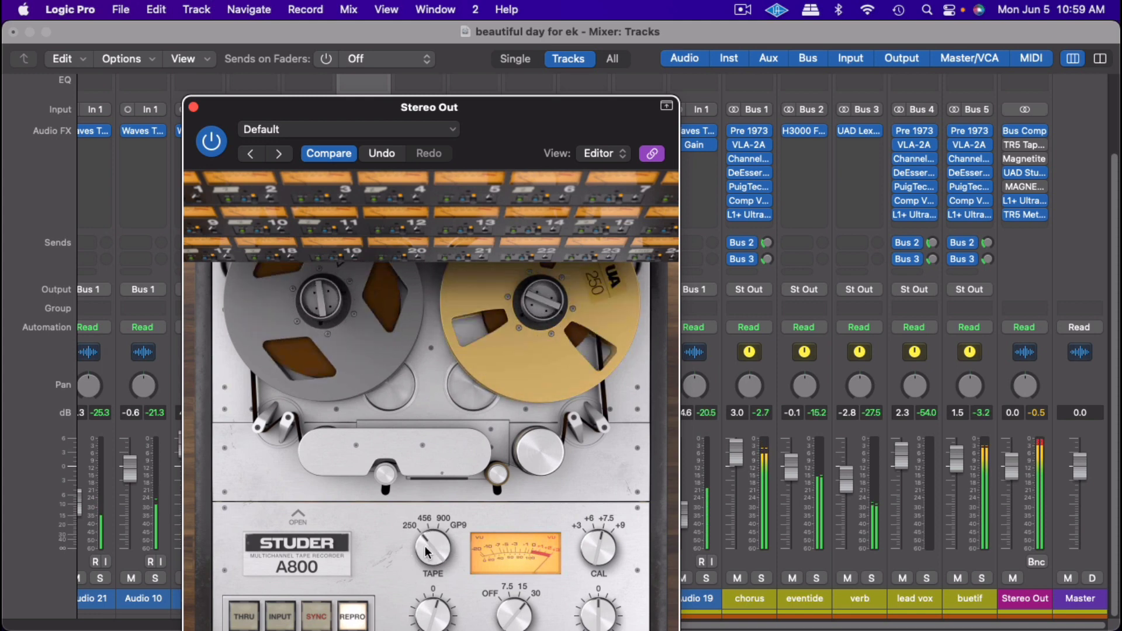
{"action": "left_click_drag", "start_coordinate": [426, 552], "coordinate": [430, 514]}
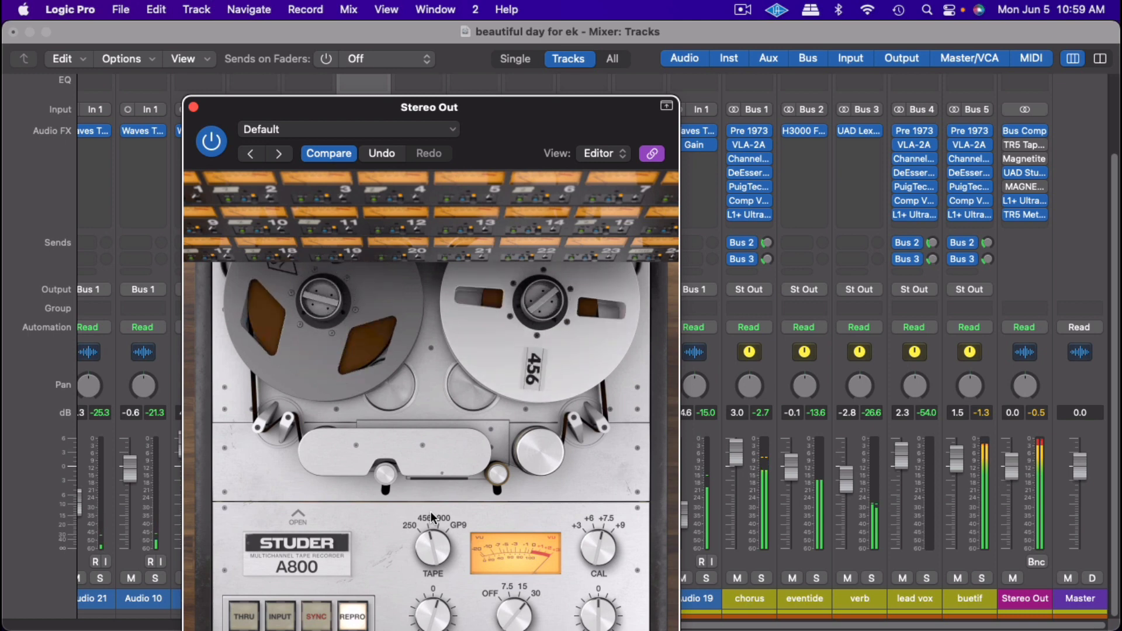
{"action": "left_click", "coordinate": [437, 521]}
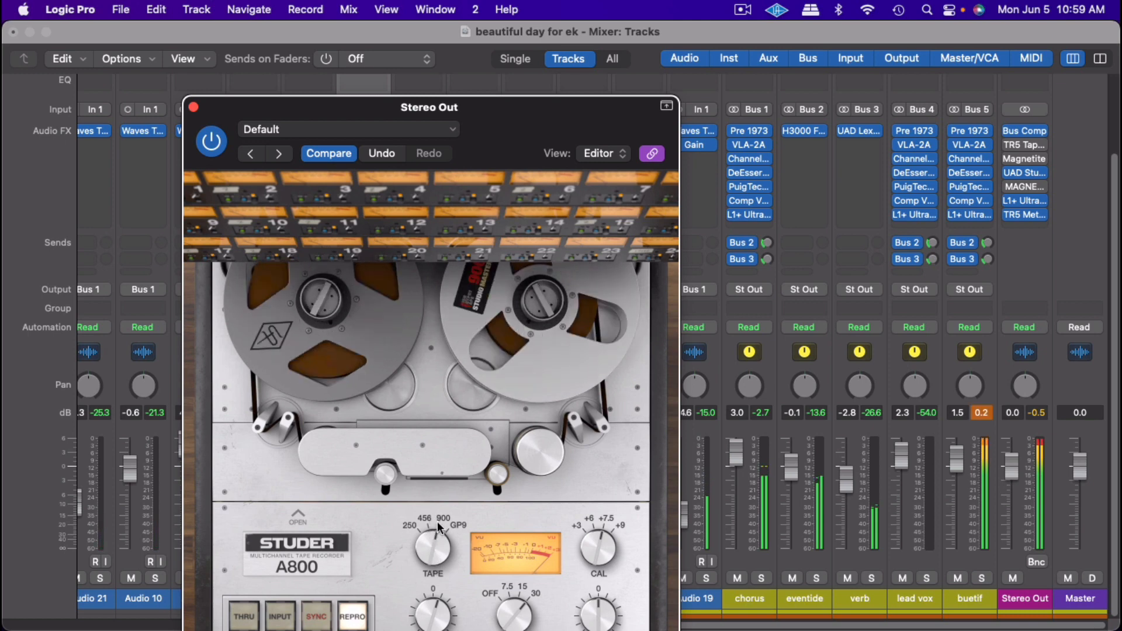
{"action": "left_click", "coordinate": [437, 556]}
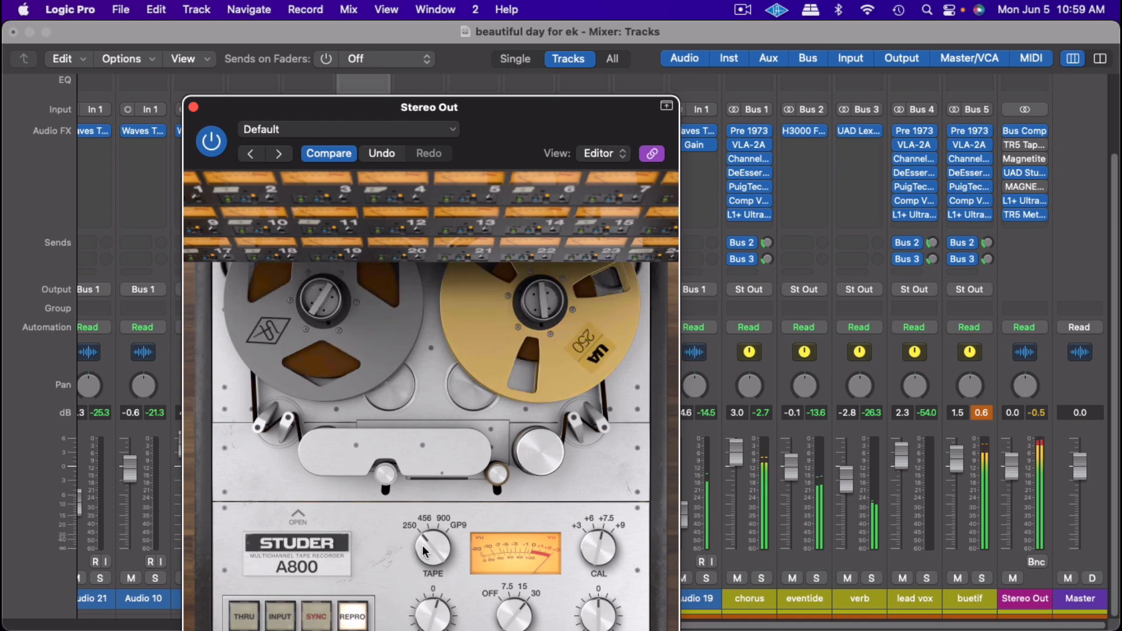
{"action": "left_click", "coordinate": [433, 518]}
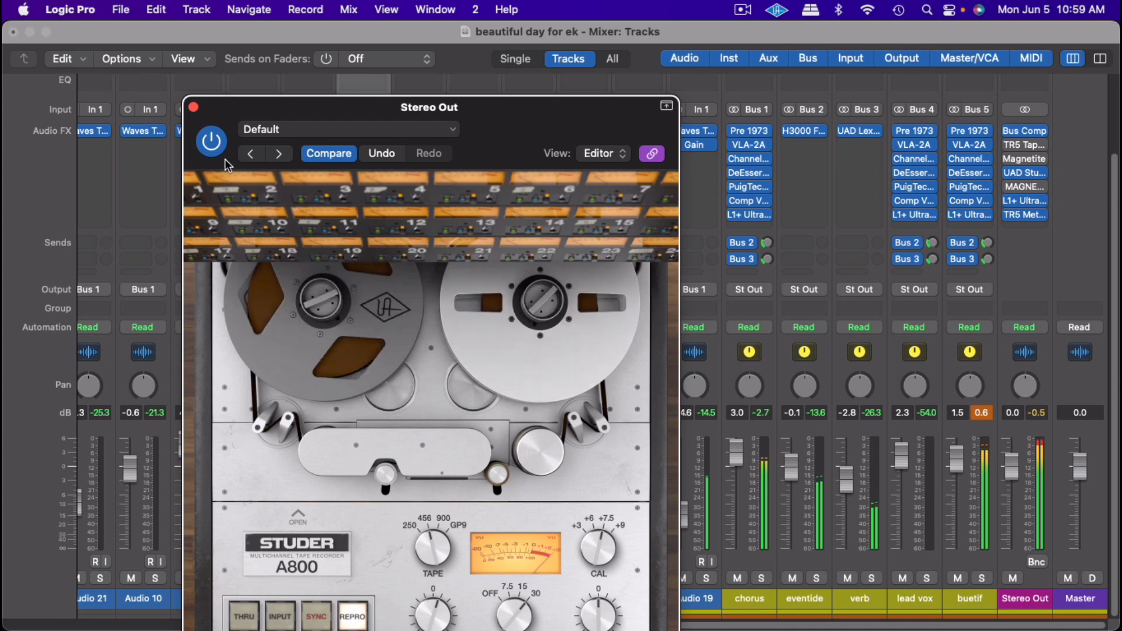
{"action": "left_click", "coordinate": [217, 142]}
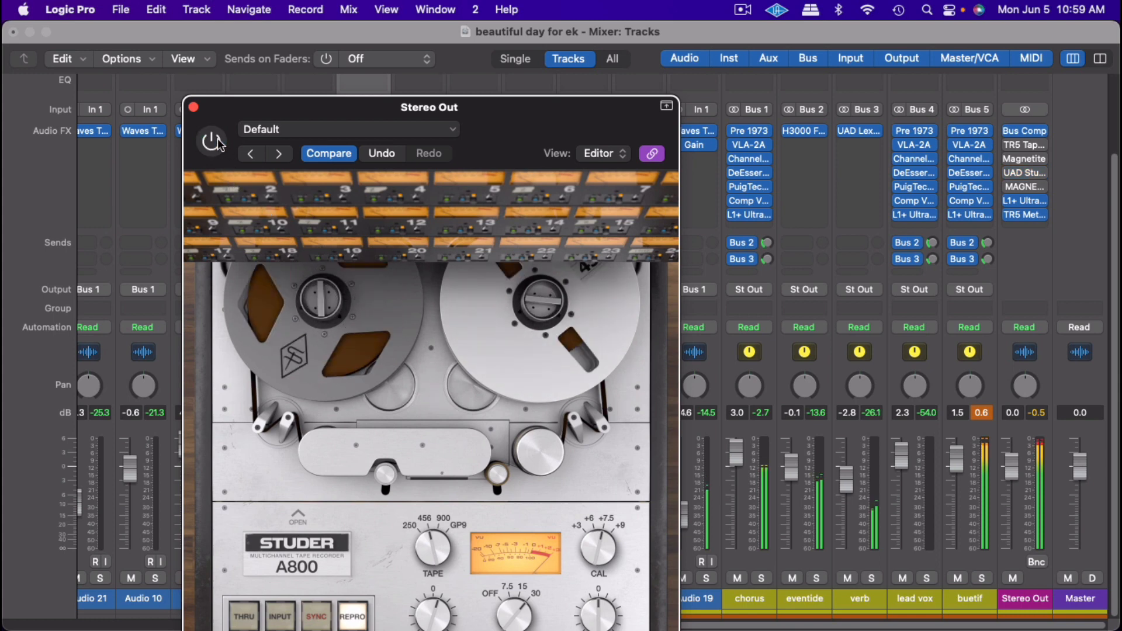
{"action": "left_click", "coordinate": [217, 142]}
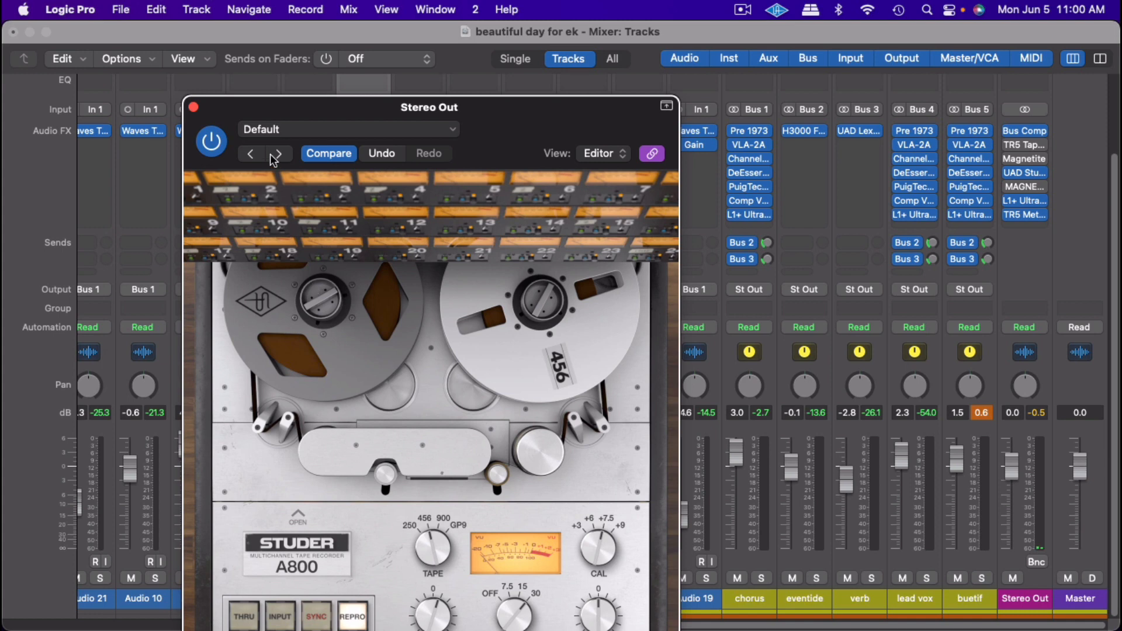
Bypass the UAD Studer A800 on the Stereo Out channel and open the Magnetic II plugin
{"action": "left_click", "coordinate": [194, 107]}
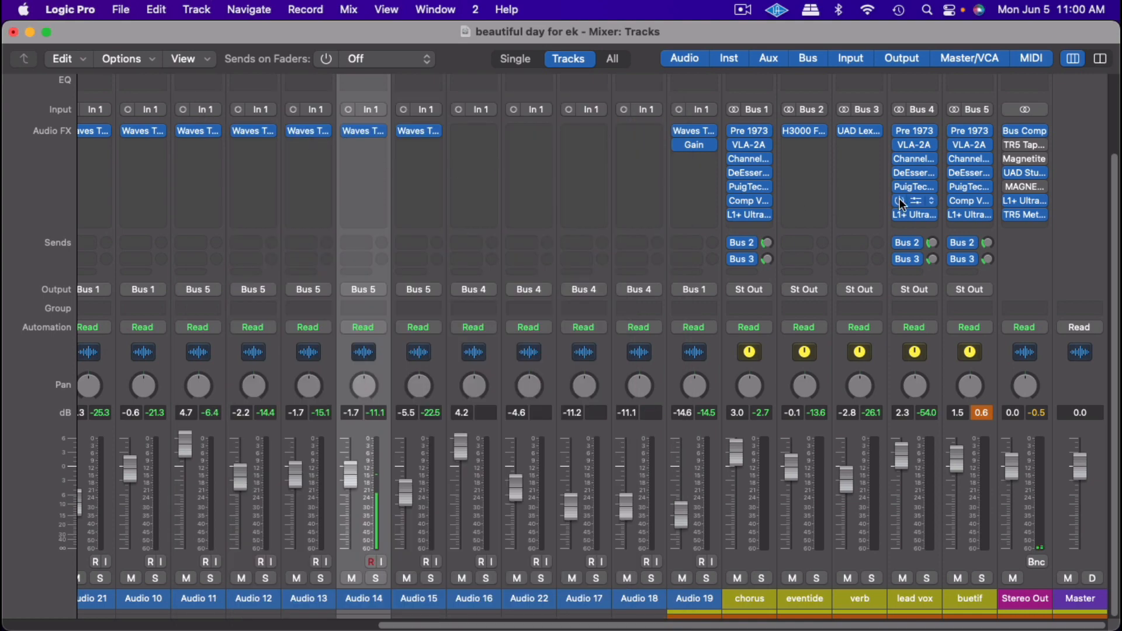
{"action": "left_click", "coordinate": [1015, 170]}
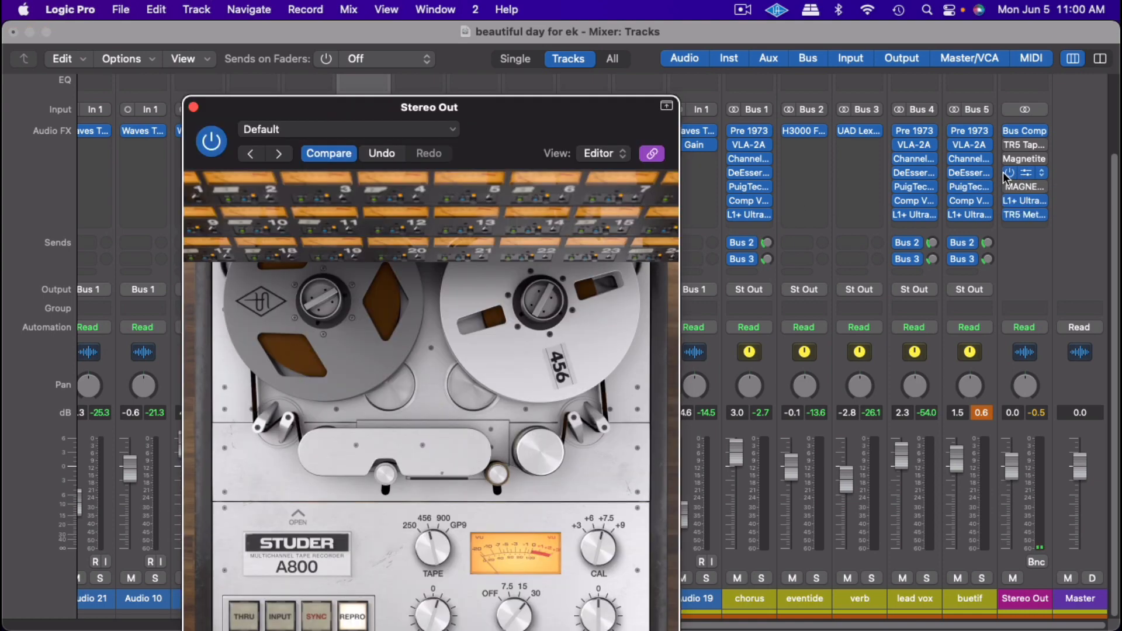
{"action": "left_click", "coordinate": [1003, 172]}
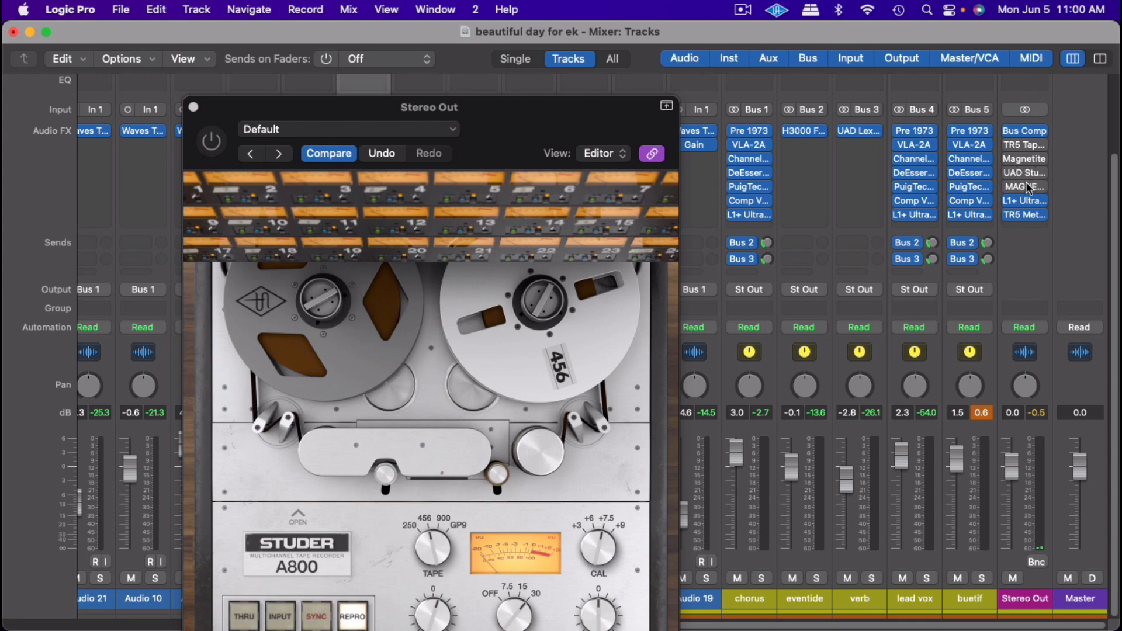
{"action": "left_click", "coordinate": [1026, 186]}
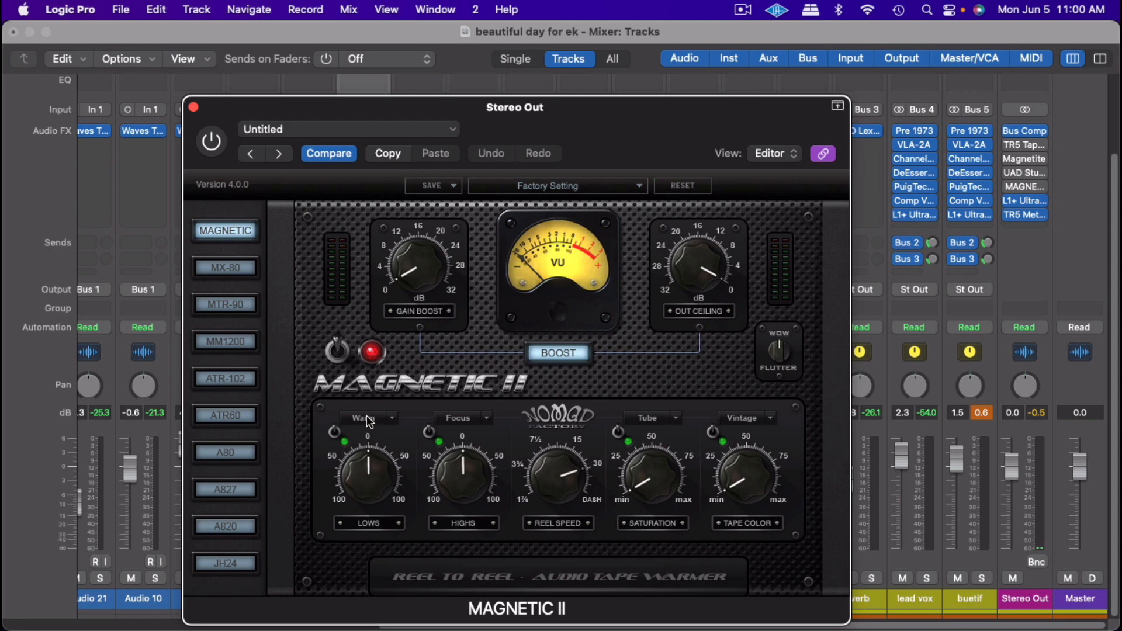
Set the Magnetic II lows mode to Lush, and review the mode options for highs, tape color and saturation
{"action": "left_click", "coordinate": [397, 419]}
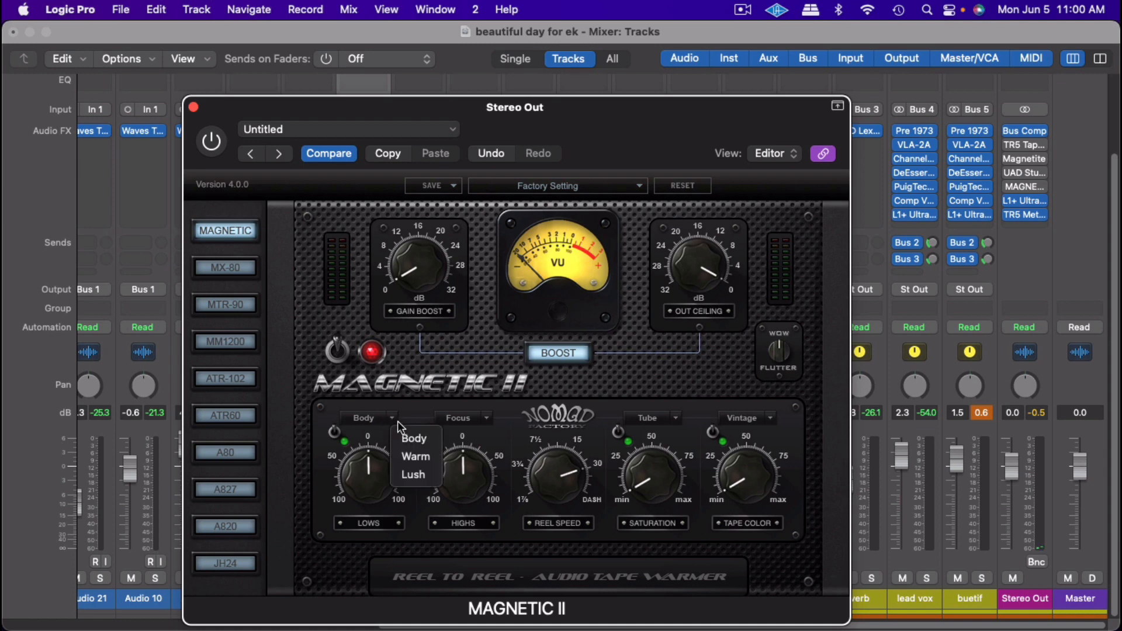
{"action": "left_click", "coordinate": [414, 476]}
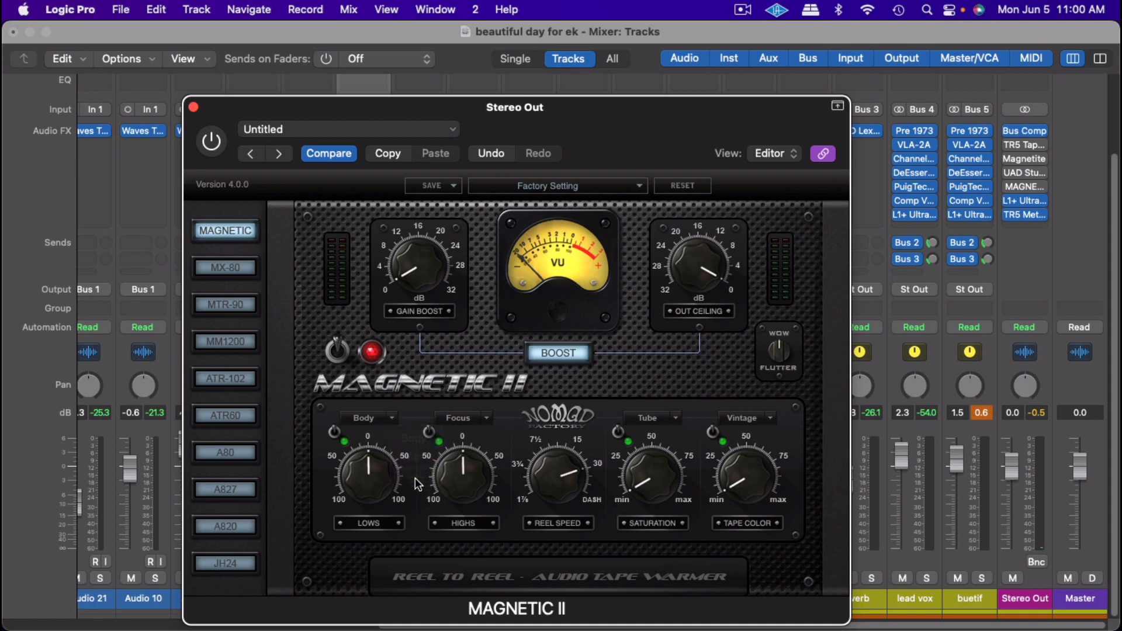
{"action": "left_click", "coordinate": [485, 420]}
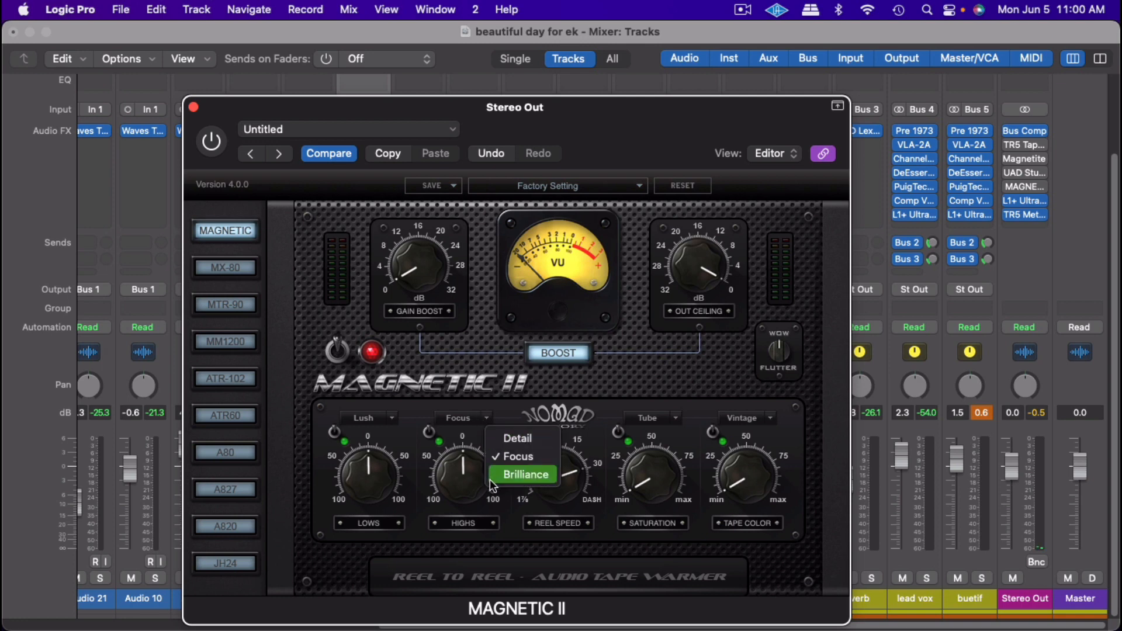
{"action": "left_click", "coordinate": [507, 394]}
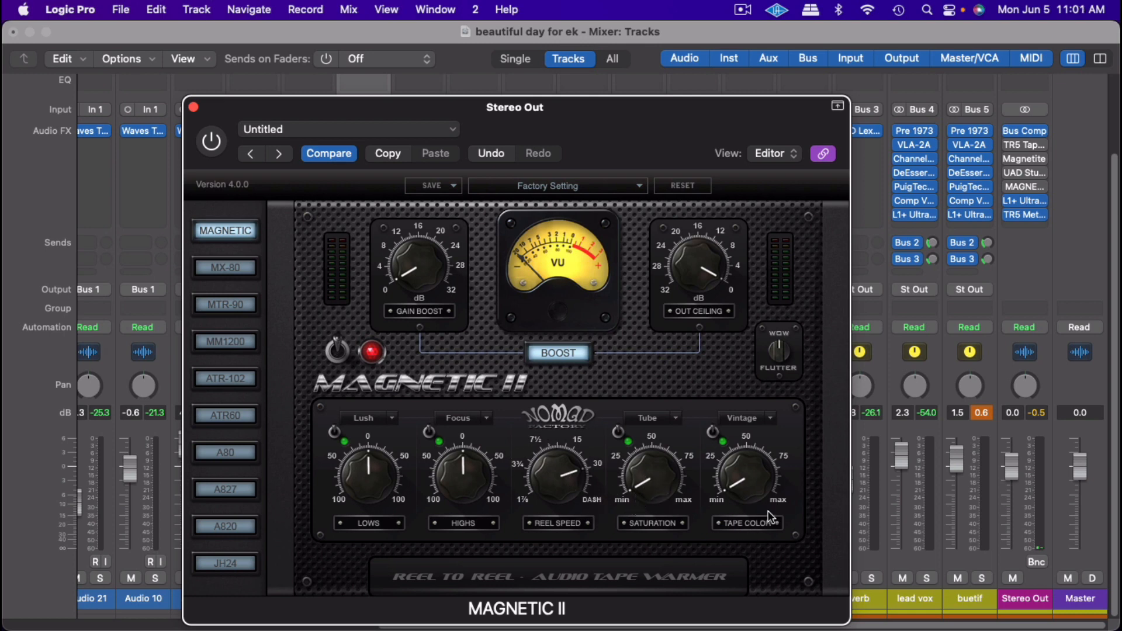
{"action": "left_click", "coordinate": [769, 418]}
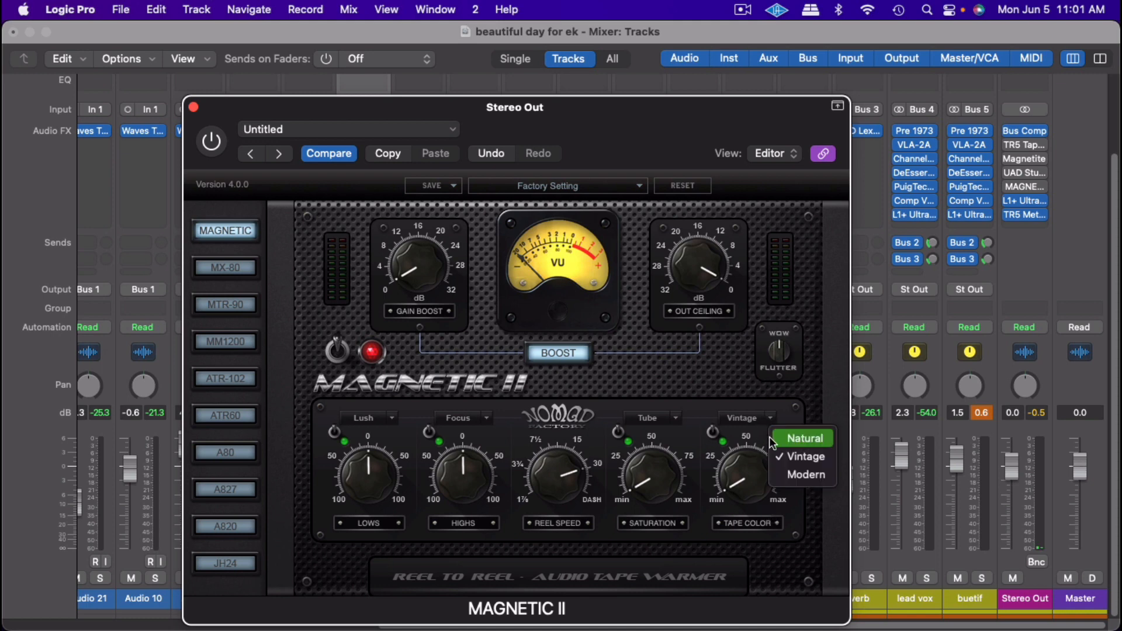
{"action": "left_click", "coordinate": [678, 399]}
{"action": "left_click", "coordinate": [676, 415]}
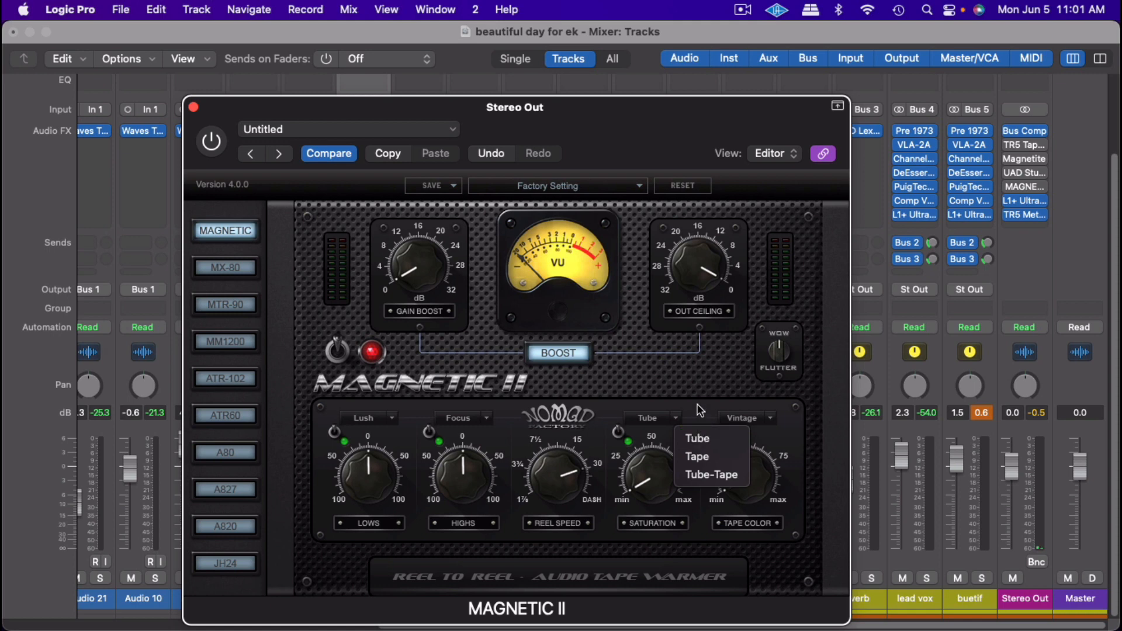
{"action": "left_click", "coordinate": [700, 411]}
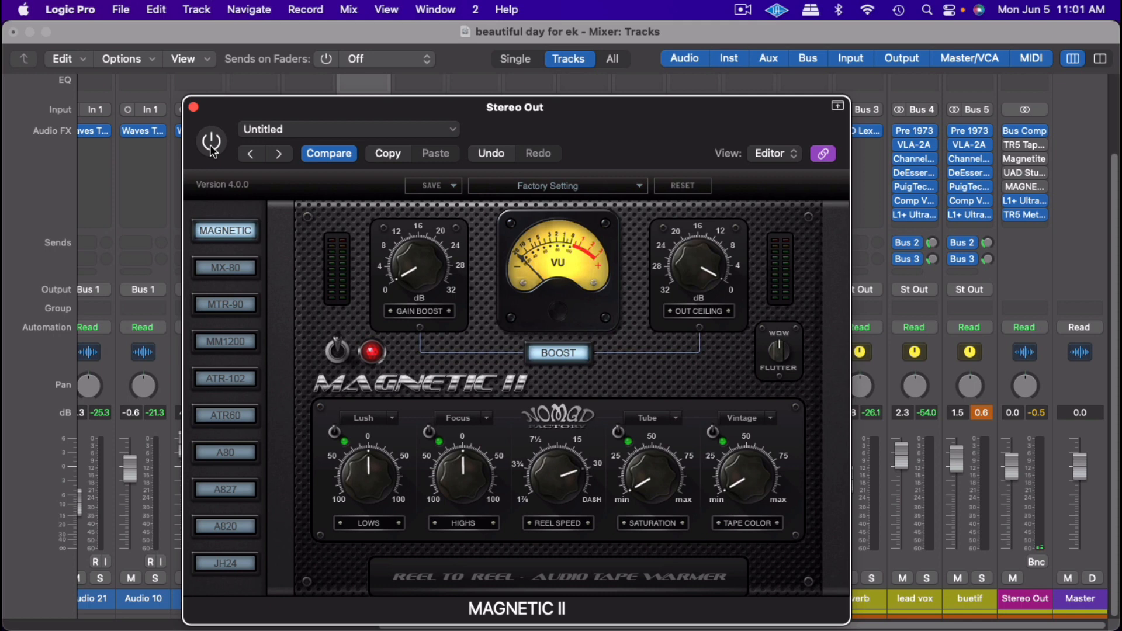
Start playback, enable the Magnetic II, and set its gain boost to about 4 dB
{"action": "key", "text": "space"}
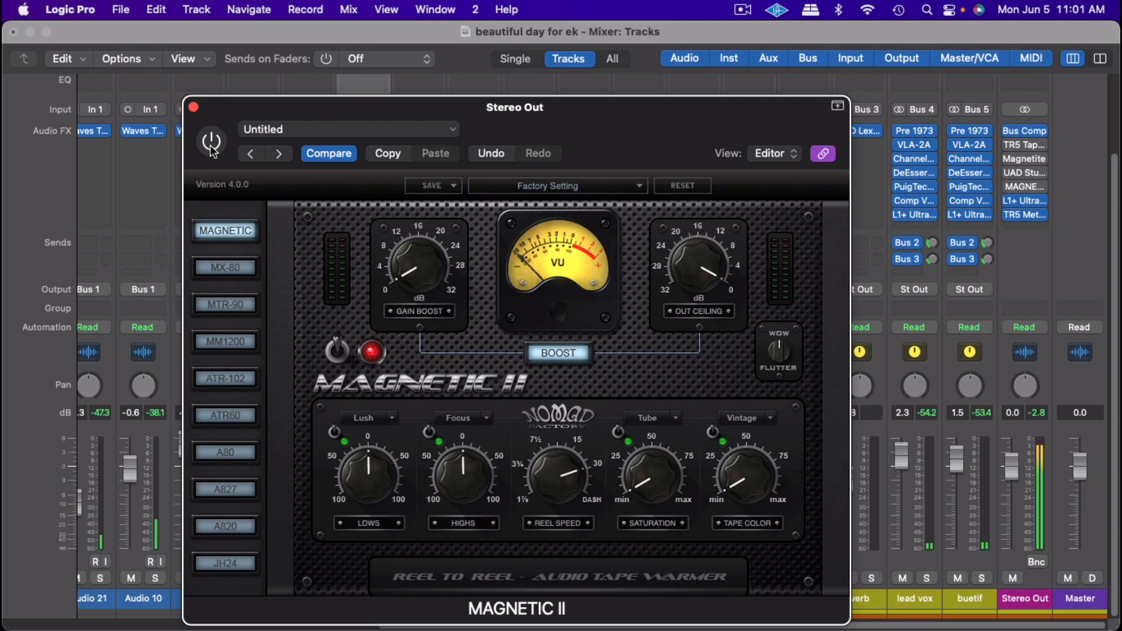
{"action": "left_click", "coordinate": [213, 151]}
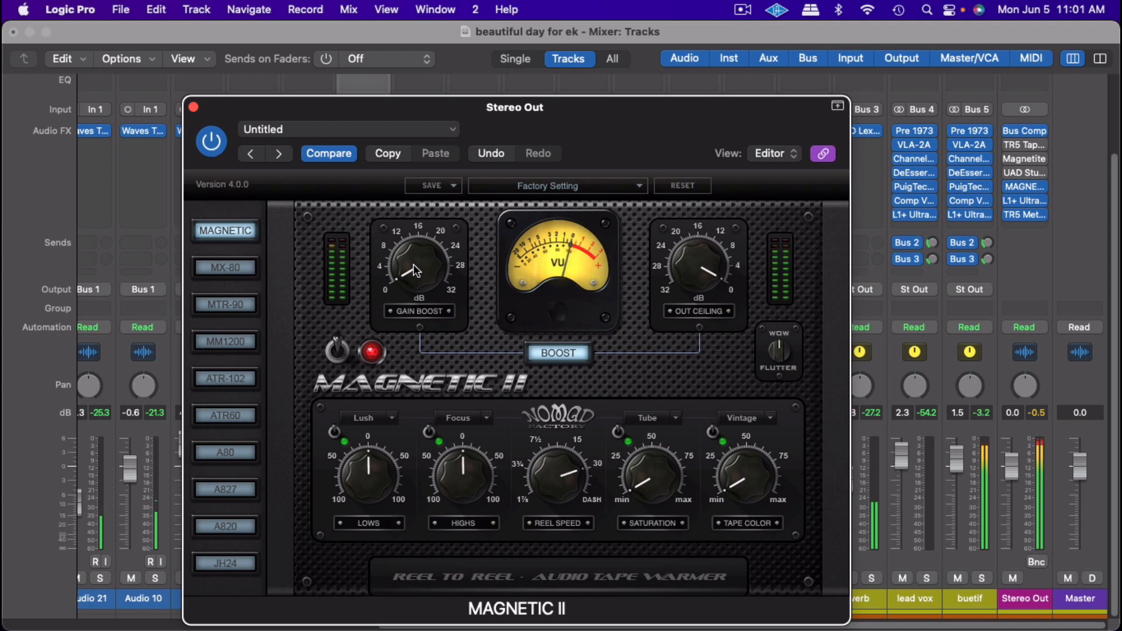
{"action": "left_click_drag", "start_coordinate": [418, 270], "coordinate": [419, 243]}
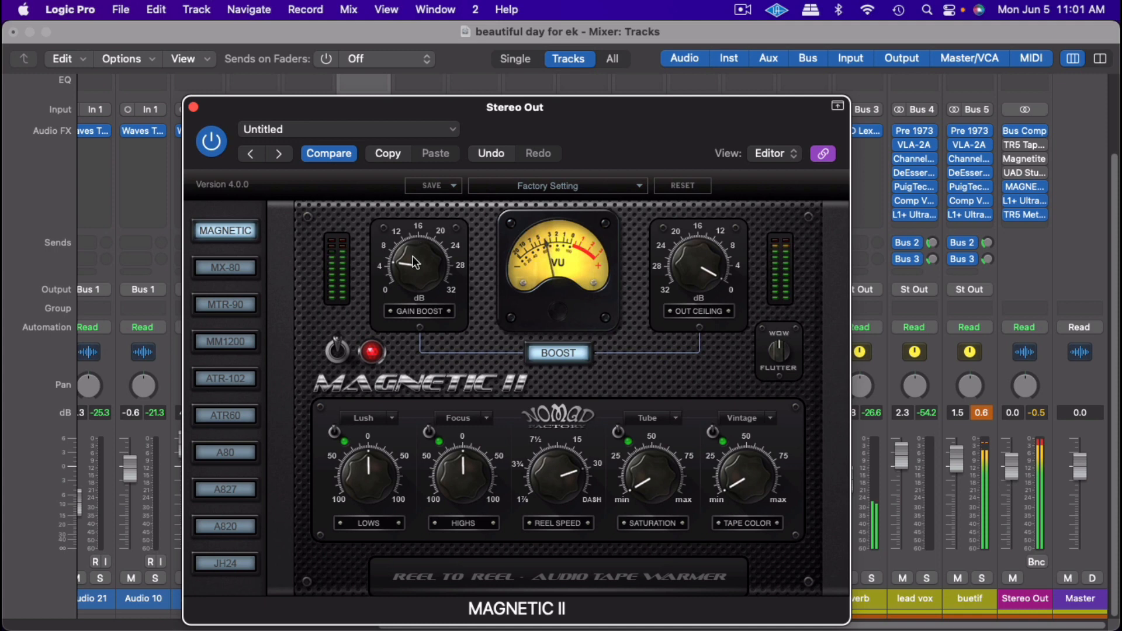
{"action": "left_click_drag", "start_coordinate": [413, 256], "coordinate": [411, 259]}
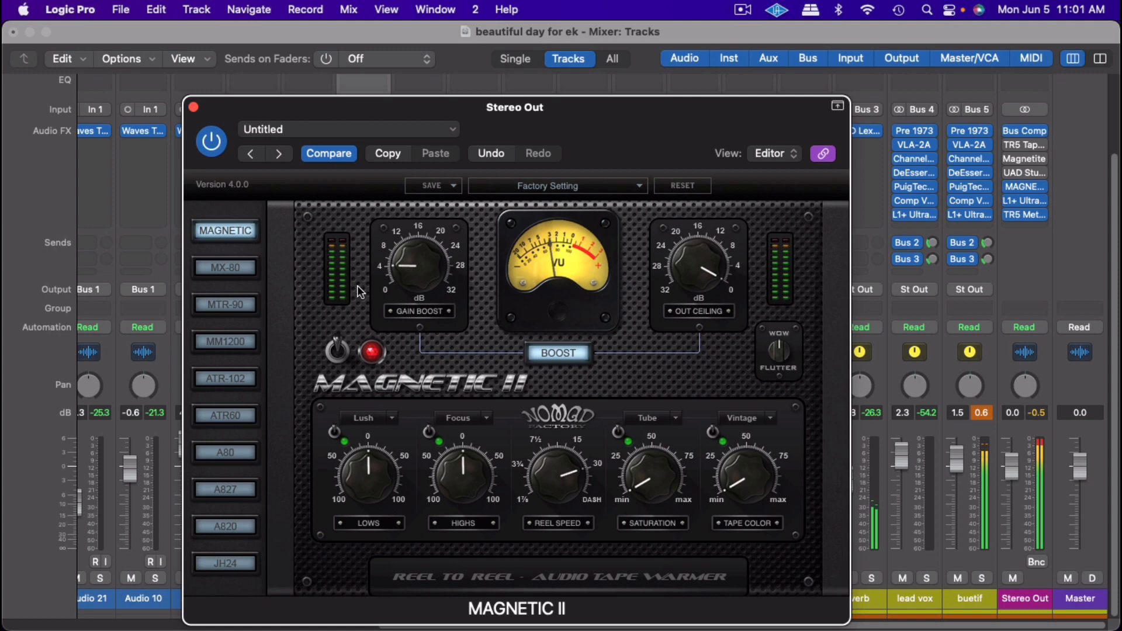
Toggle the Magnetic II during playback to compare it with the unprocessed mix, and leave it enabled
{"action": "left_click", "coordinate": [216, 146]}
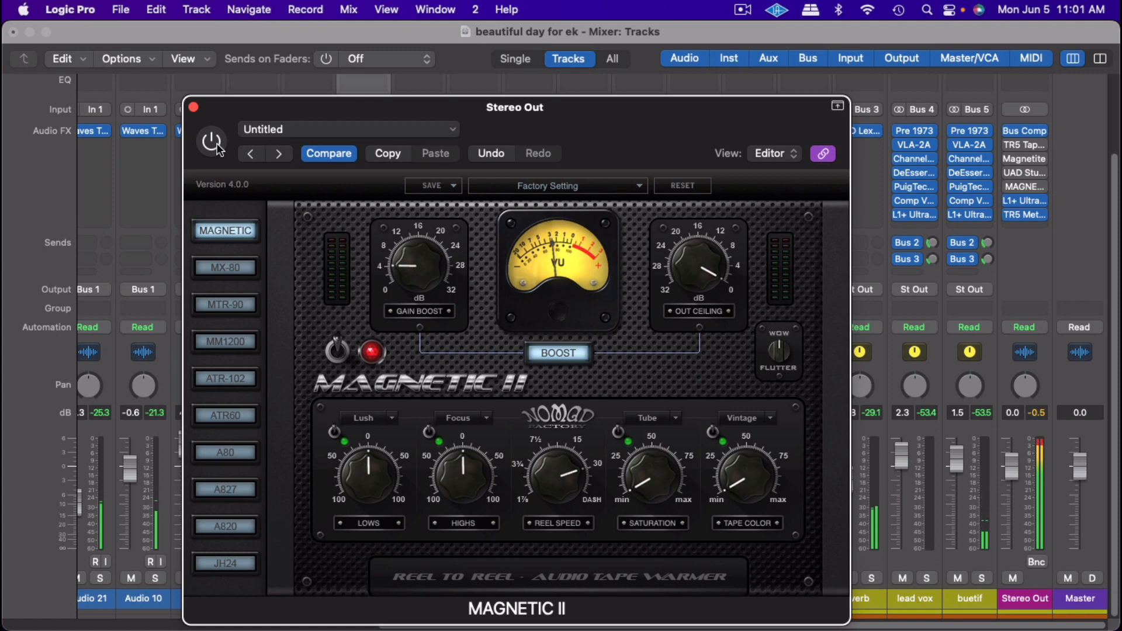
{"action": "left_click", "coordinate": [216, 146]}
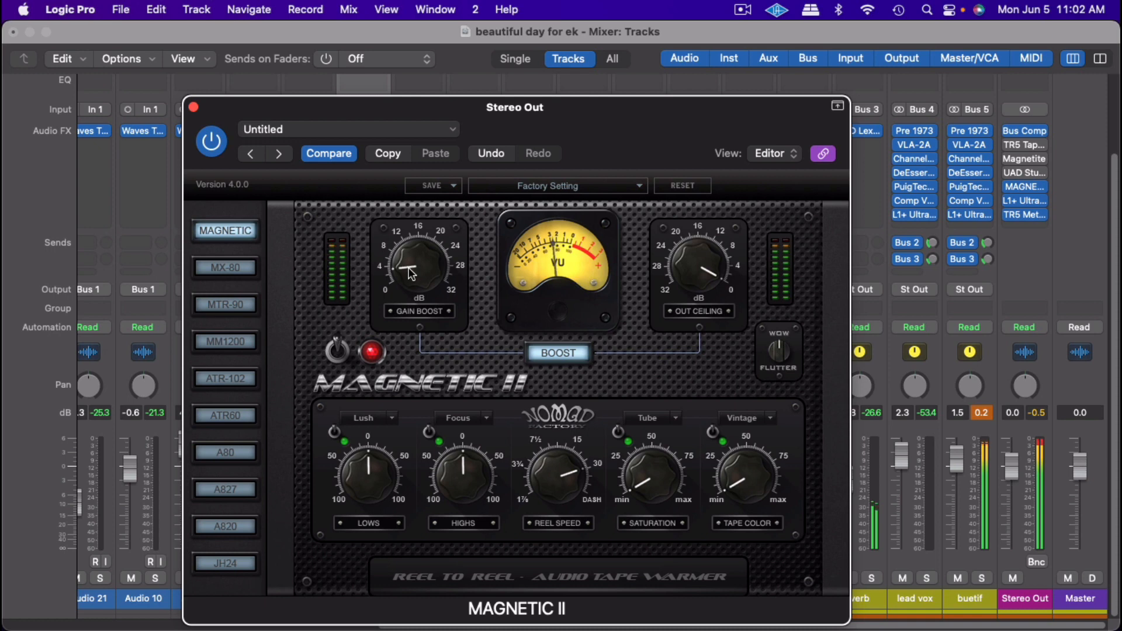
{"action": "left_click", "coordinate": [213, 144]}
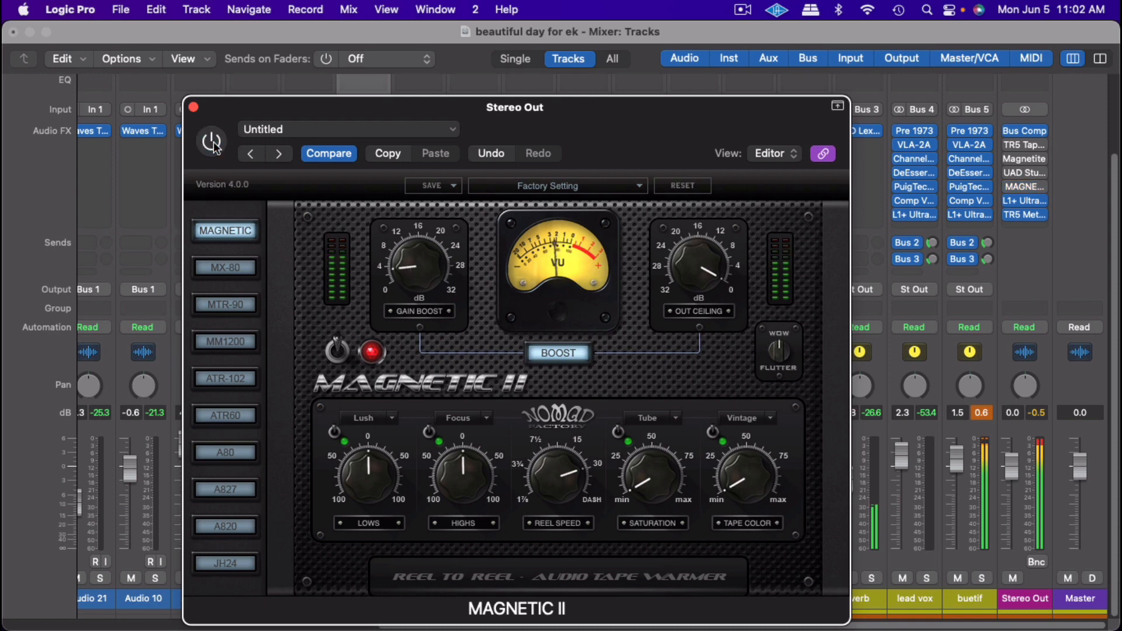
{"action": "left_click", "coordinate": [213, 144]}
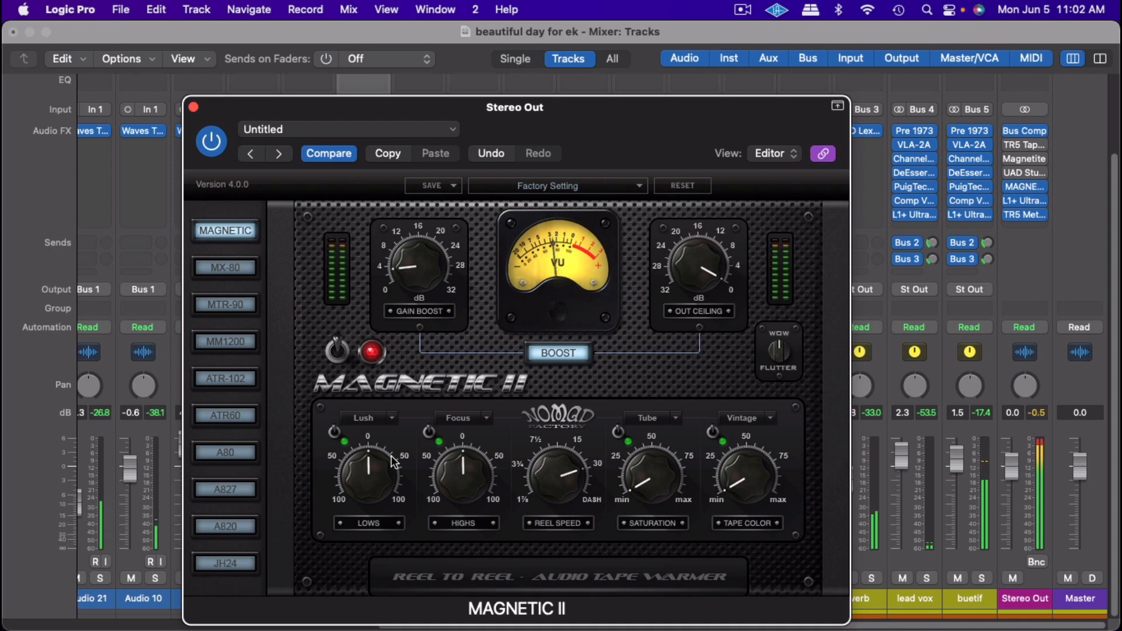
Raise the Magnetic II lows to about 20 in Warm mode and the highs to about 35 in Focus mode, auditioning Body and Detail
{"action": "left_click_drag", "start_coordinate": [389, 476], "coordinate": [391, 465]}
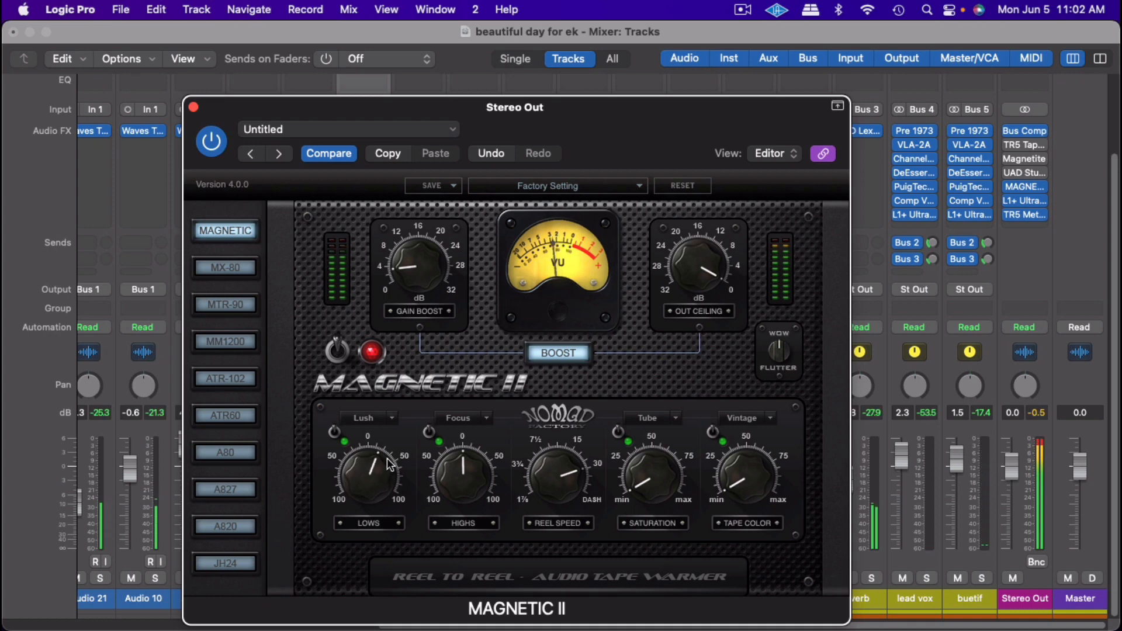
{"action": "left_click", "coordinate": [386, 420]}
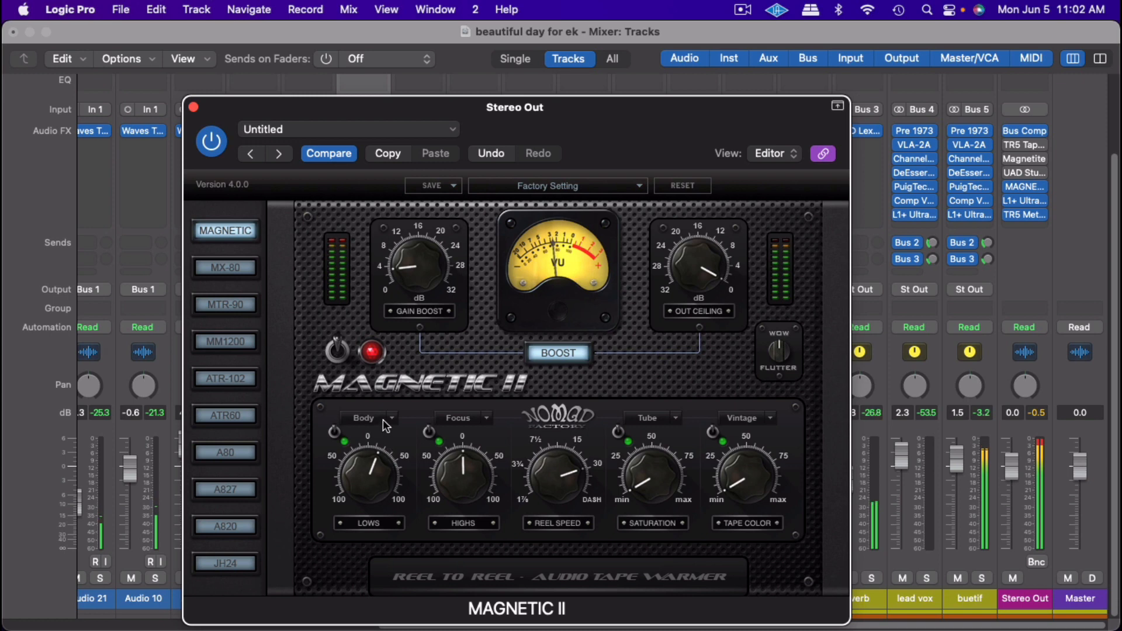
{"action": "left_click", "coordinate": [384, 421]}
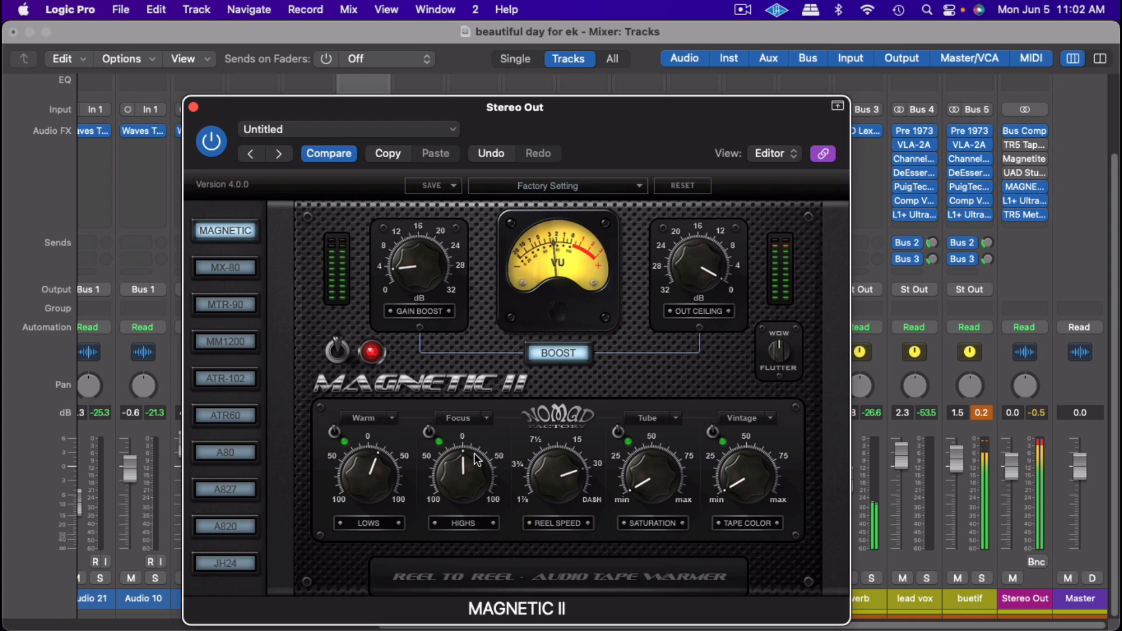
{"action": "left_click_drag", "start_coordinate": [478, 463], "coordinate": [483, 435]}
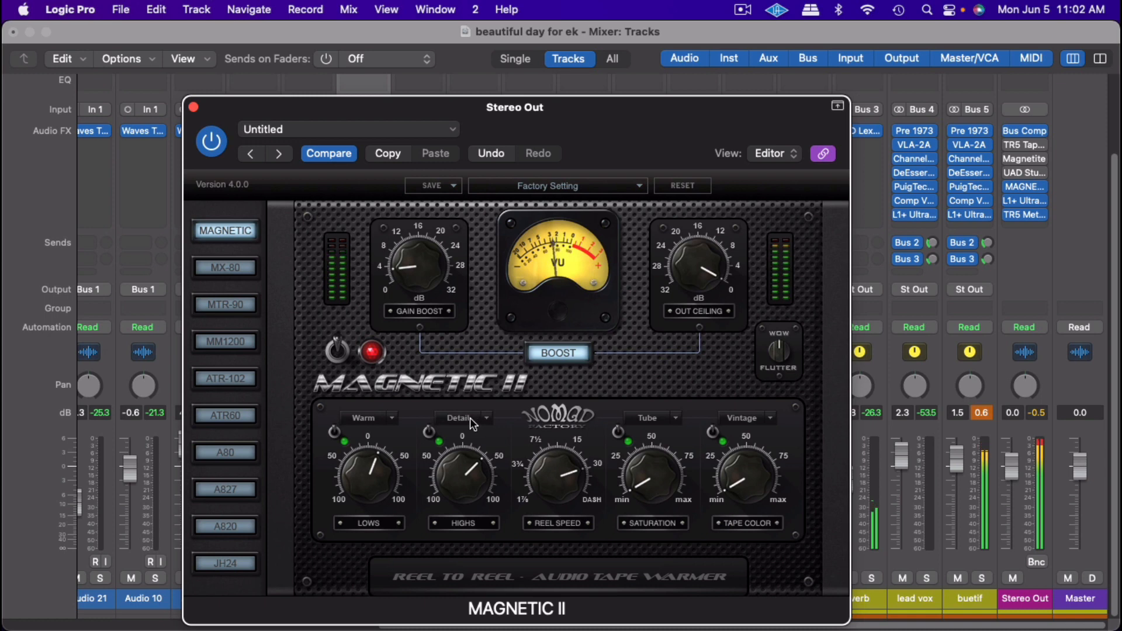
{"action": "left_click", "coordinate": [470, 419]}
Raise the Magnetic II saturation slightly in Tube mode, and audition it at about 55 in Tape mode
{"action": "left_click_drag", "start_coordinate": [662, 469], "coordinate": [664, 455]}
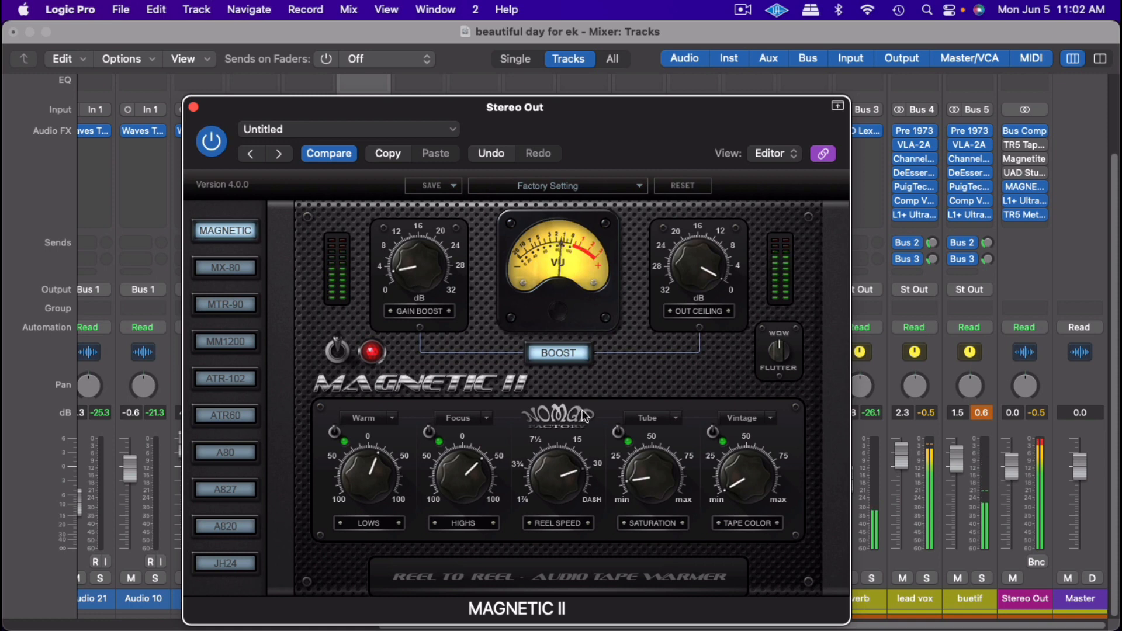
{"action": "left_click_drag", "start_coordinate": [629, 472], "coordinate": [655, 419]}
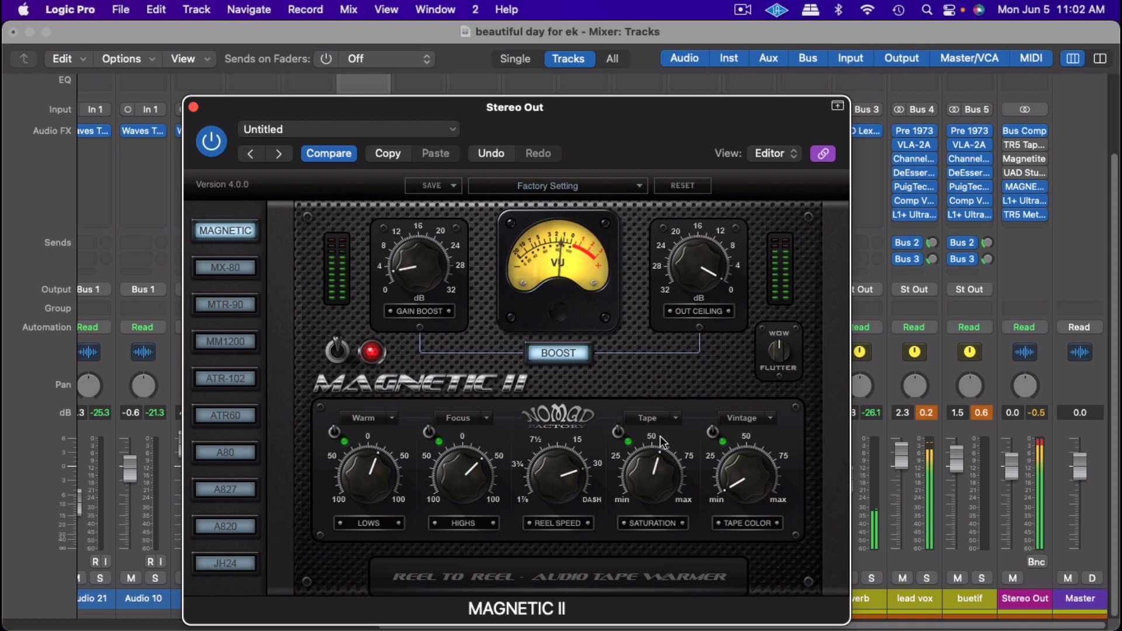
Lower the Magnetic II saturation to about 20, raise tape color to about 15, and switch the tape color mode to Natural
{"action": "left_click_drag", "start_coordinate": [645, 459], "coordinate": [622, 492]}
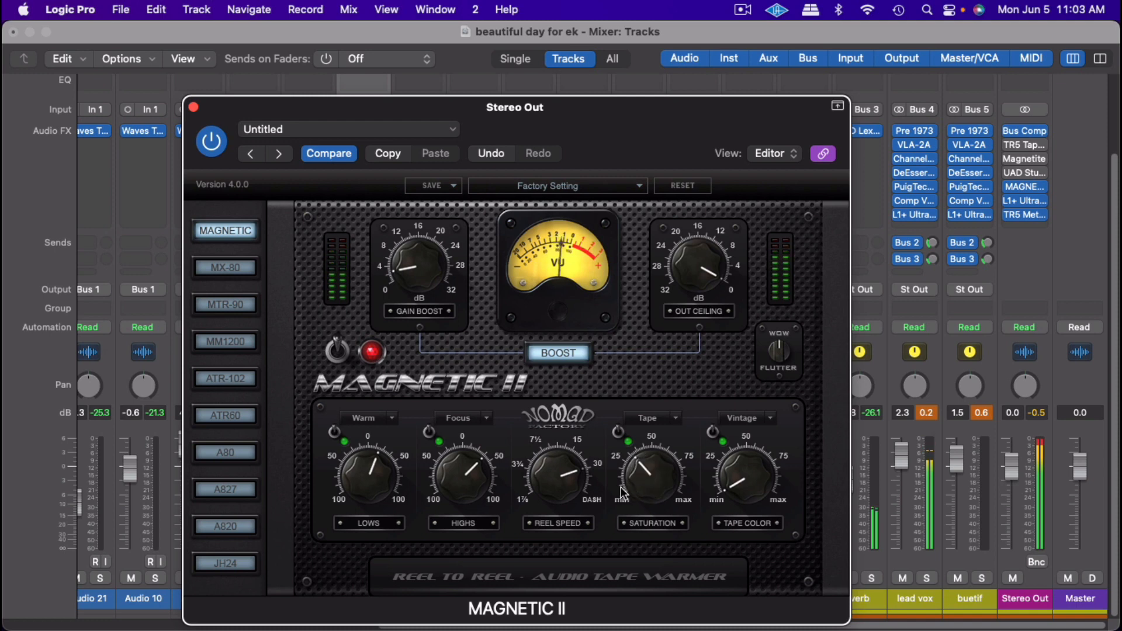
{"action": "left_click_drag", "start_coordinate": [643, 484], "coordinate": [634, 490]}
{"action": "left_click_drag", "start_coordinate": [745, 475], "coordinate": [747, 465]}
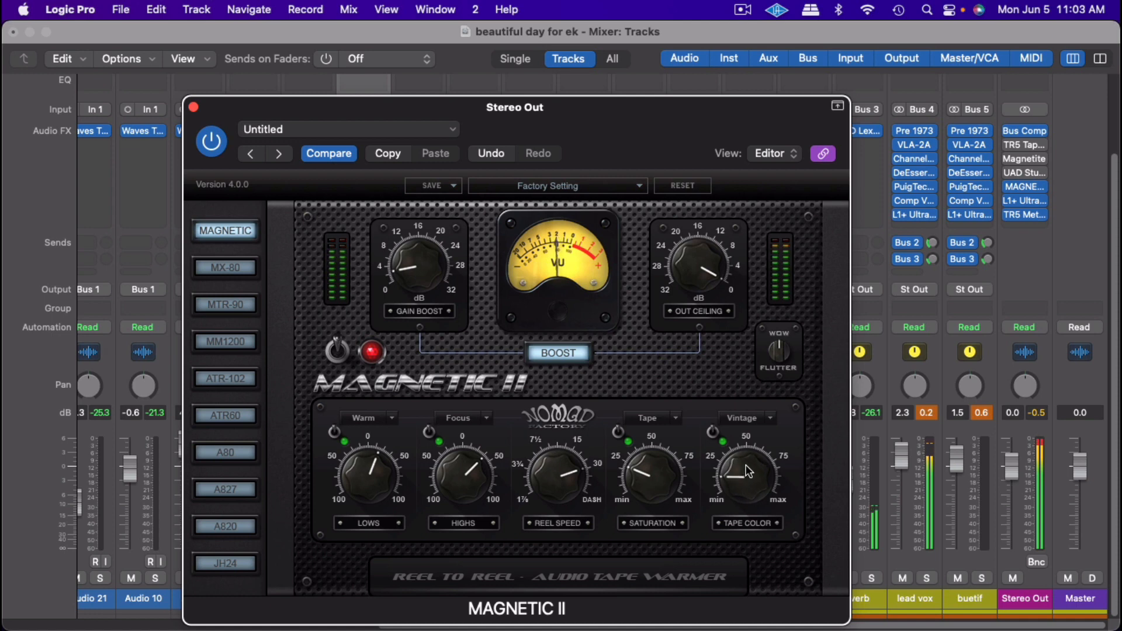
{"action": "left_click", "coordinate": [747, 420]}
{"action": "left_click", "coordinate": [747, 424]}
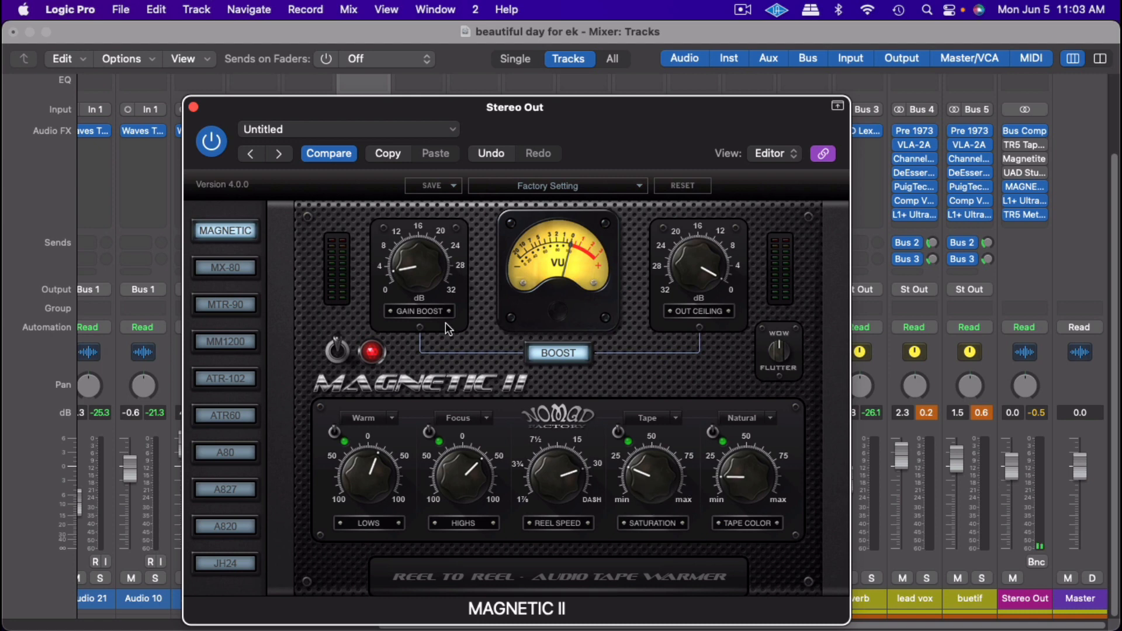
Resume playback, trim the Magnetic II gain boost to about 3 dB, and toggle bypass to compare, leaving the plugin enabled
{"action": "key", "text": "space"}
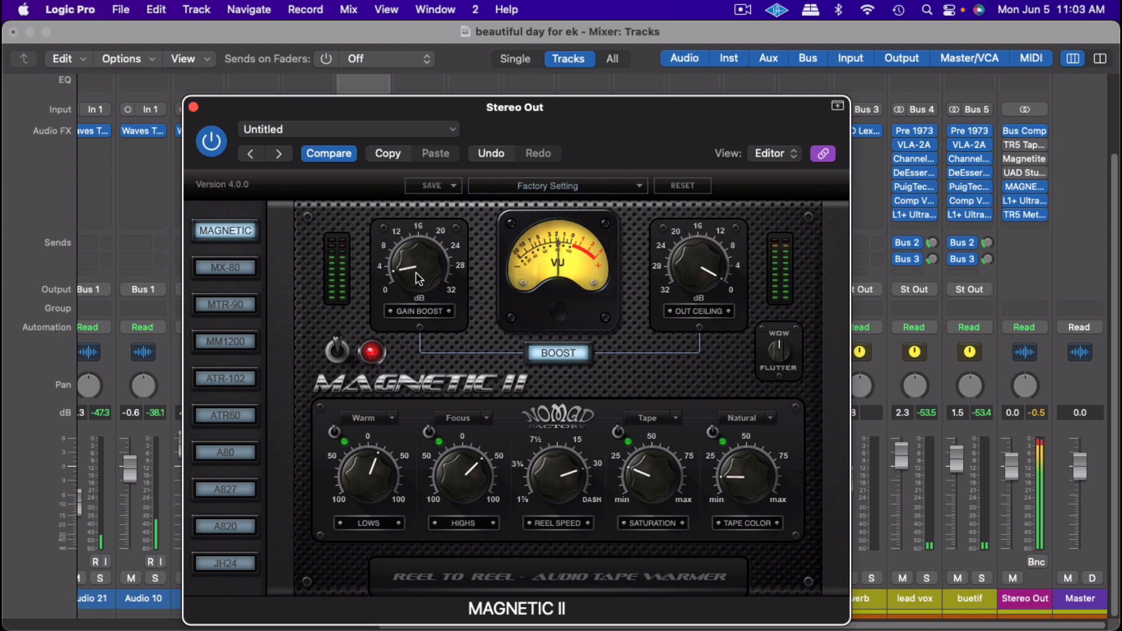
{"action": "left_click_drag", "start_coordinate": [415, 275], "coordinate": [406, 265]}
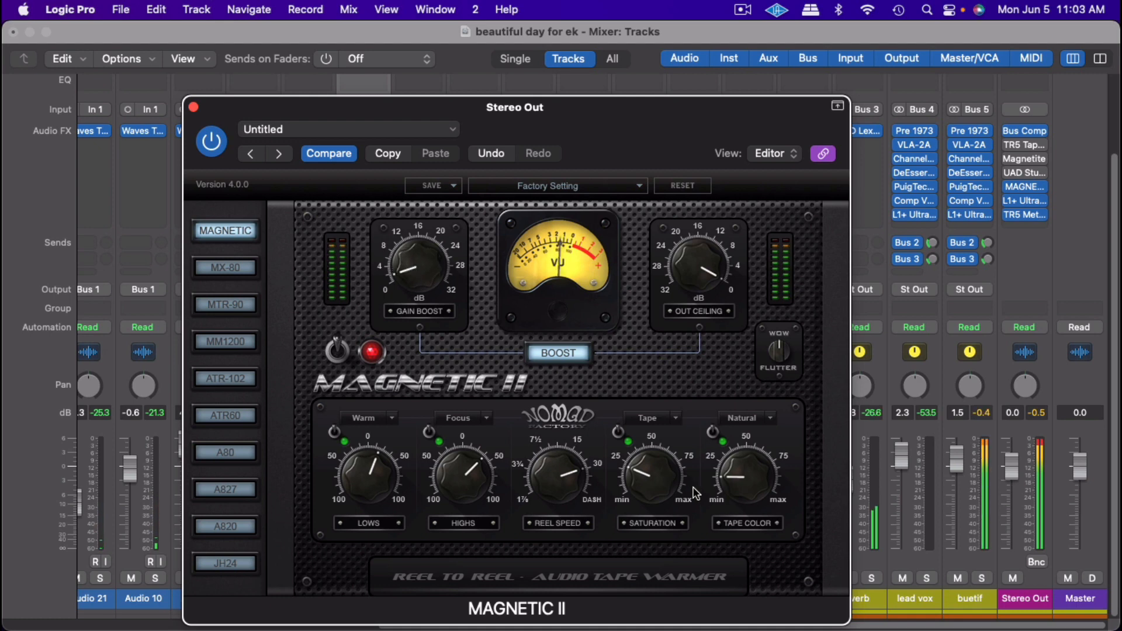
{"action": "left_click", "coordinate": [206, 146]}
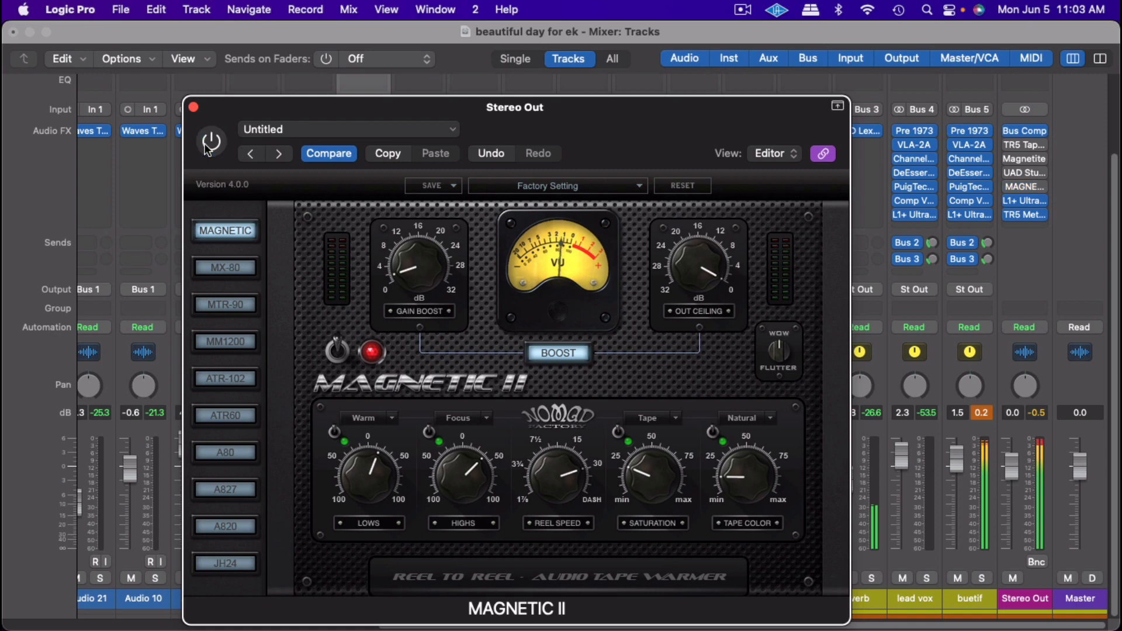
{"action": "left_click", "coordinate": [206, 146]}
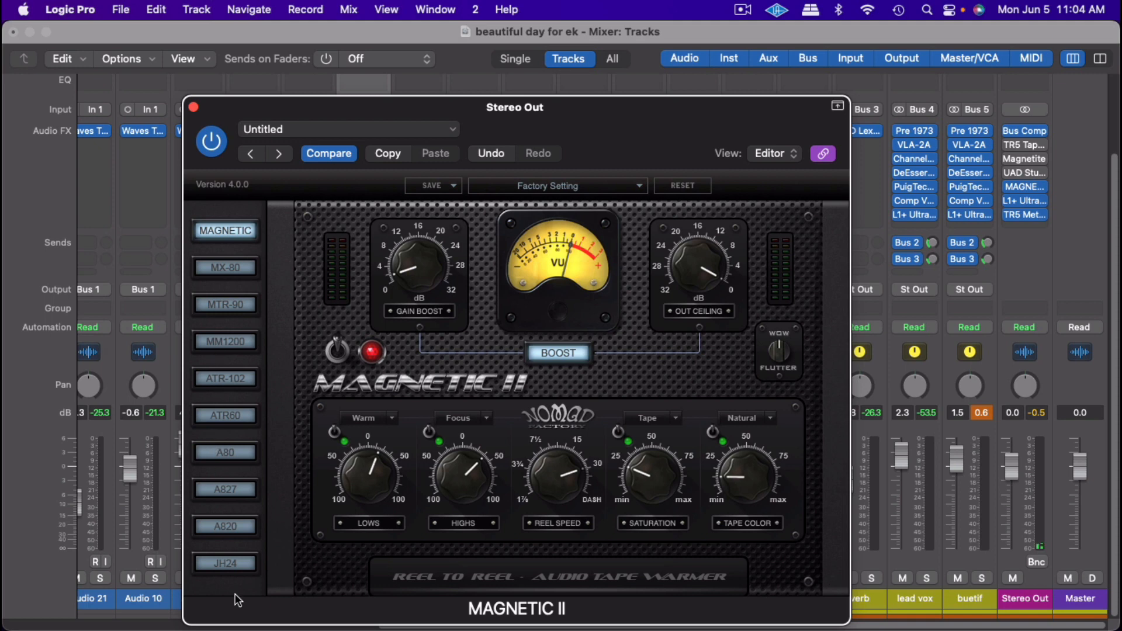
Audition the MX-80, MTR-90, MM1200, ATR-102, ATR60, A80 and A827 machine models in the Magnetic II during playback
{"action": "left_click", "coordinate": [227, 270]}
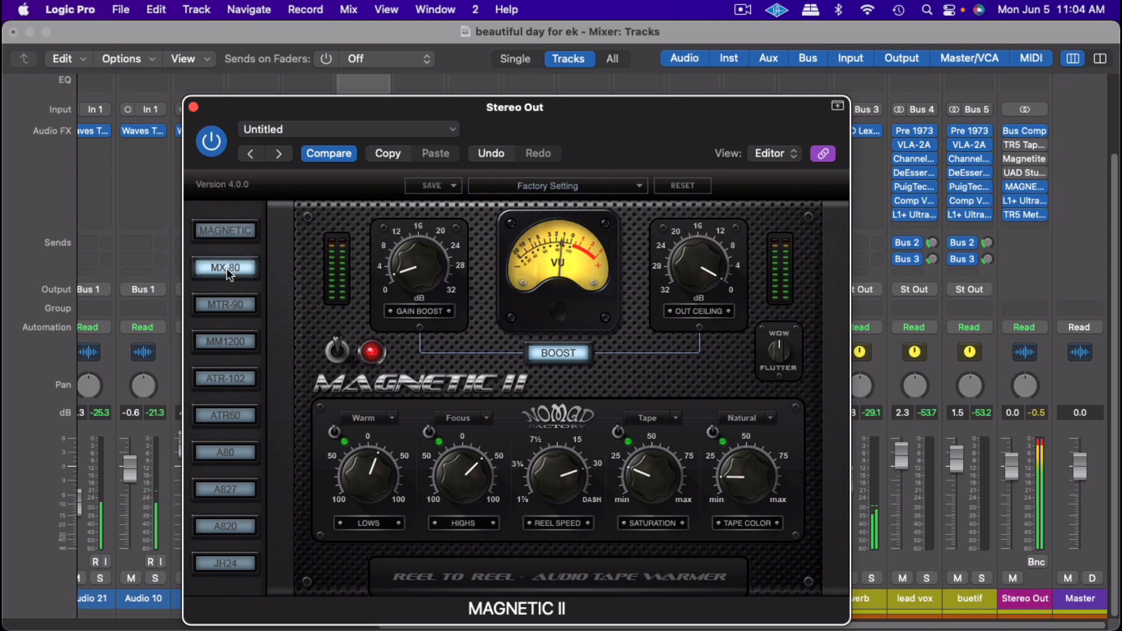
{"action": "left_click", "coordinate": [227, 305]}
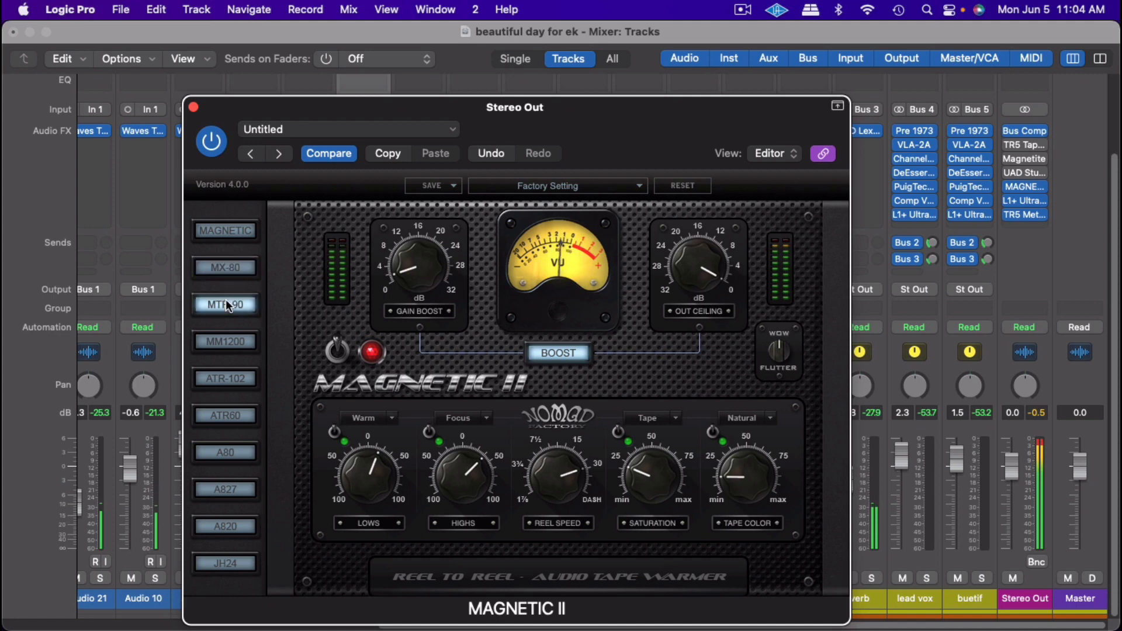
{"action": "left_click", "coordinate": [224, 340]}
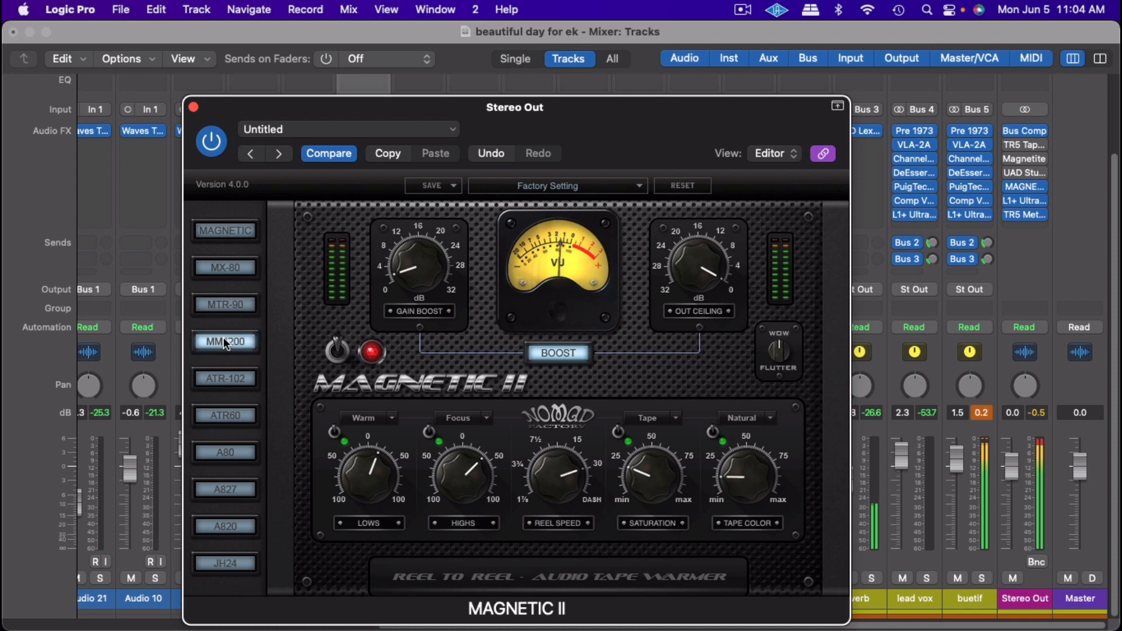
{"action": "left_click", "coordinate": [219, 380]}
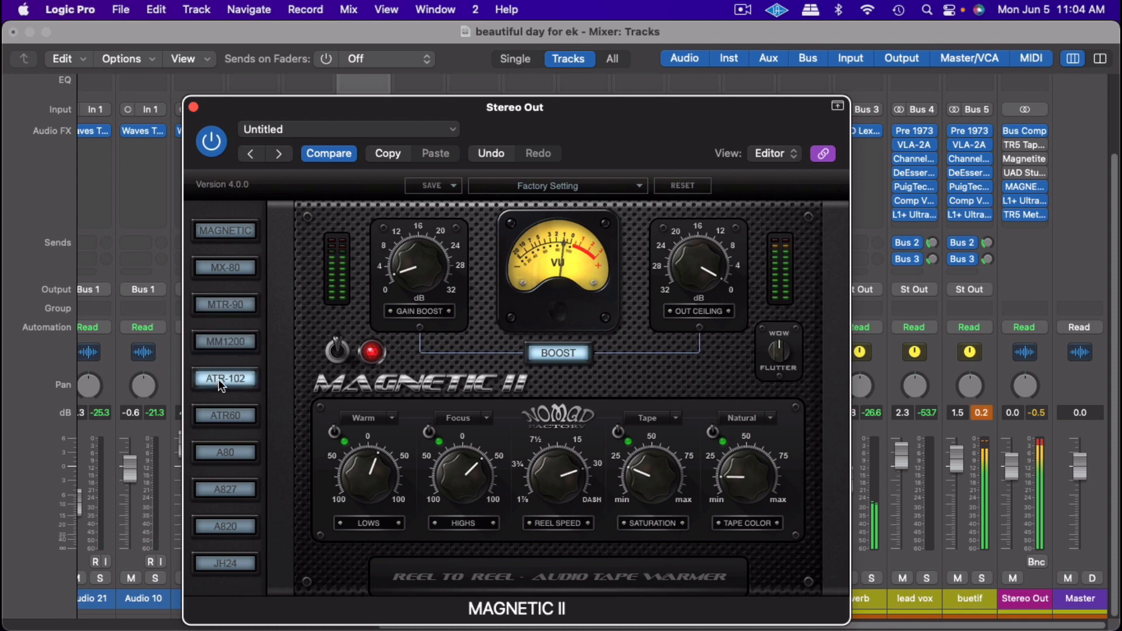
{"action": "left_click", "coordinate": [230, 419]}
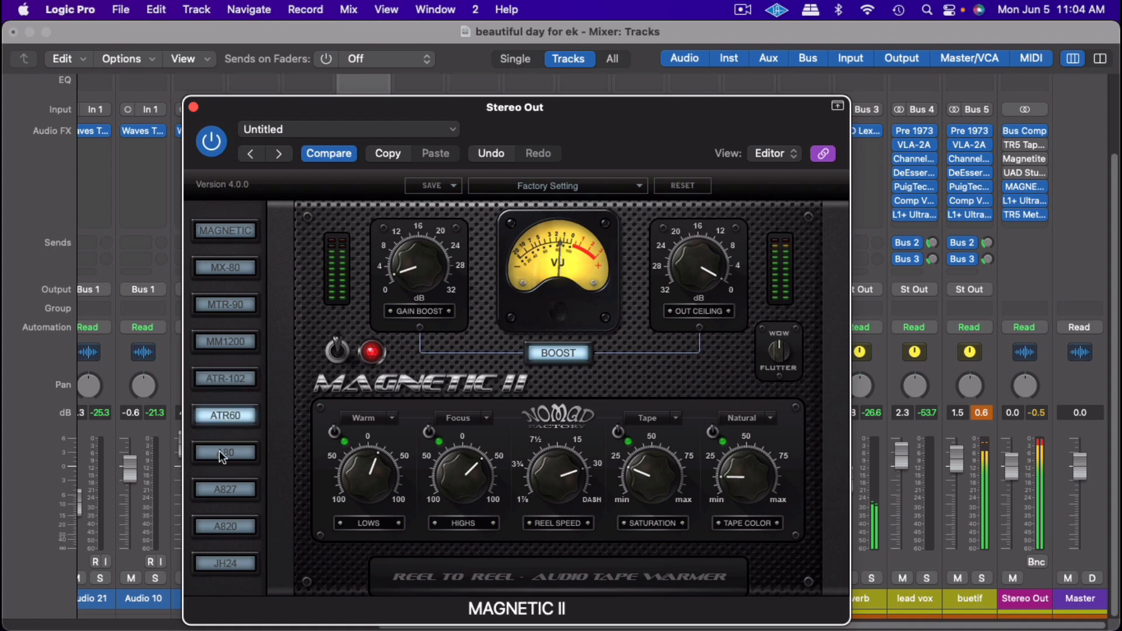
{"action": "left_click", "coordinate": [219, 454]}
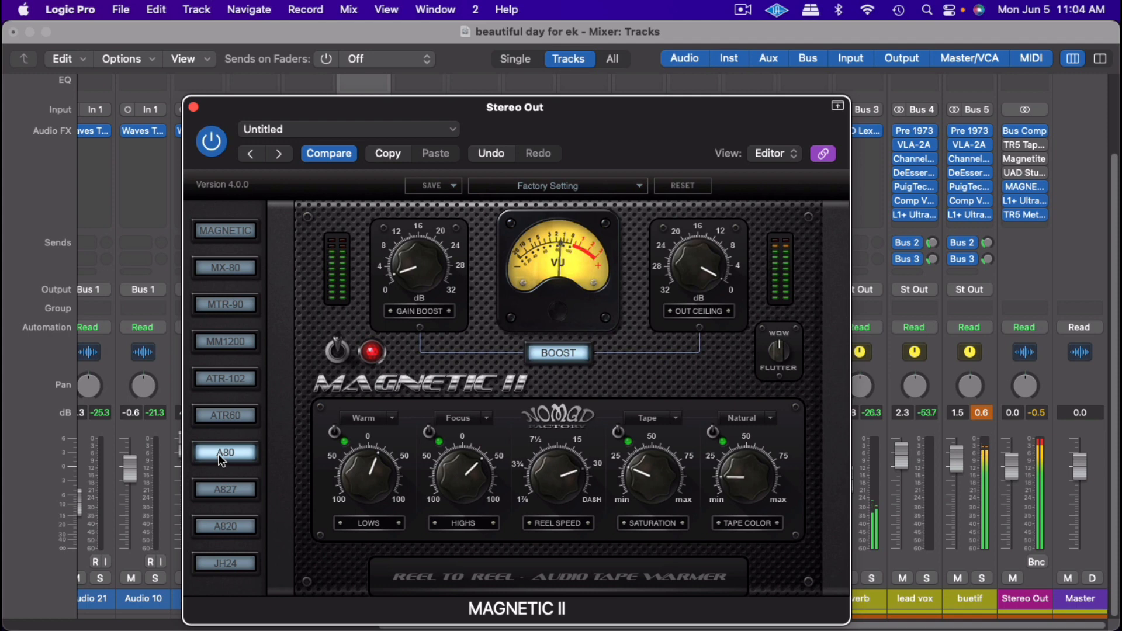
{"action": "left_click", "coordinate": [226, 490]}
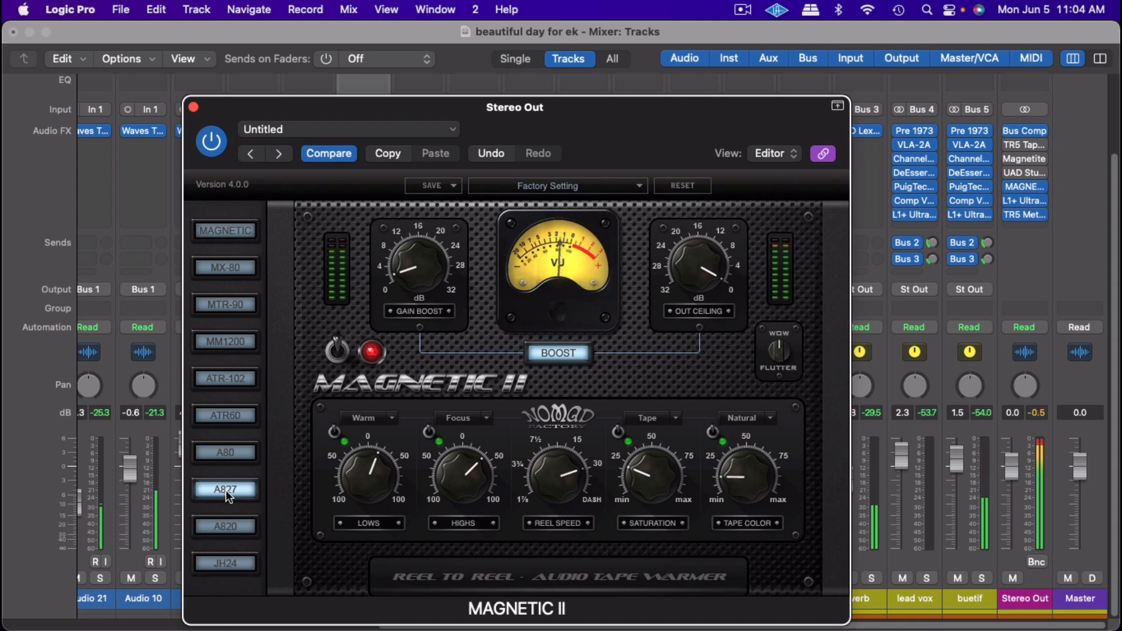
Compare the A80, JH24, A820 and A827 models, settle on A80, and lower the saturation to about 10
{"action": "left_click", "coordinate": [224, 452]}
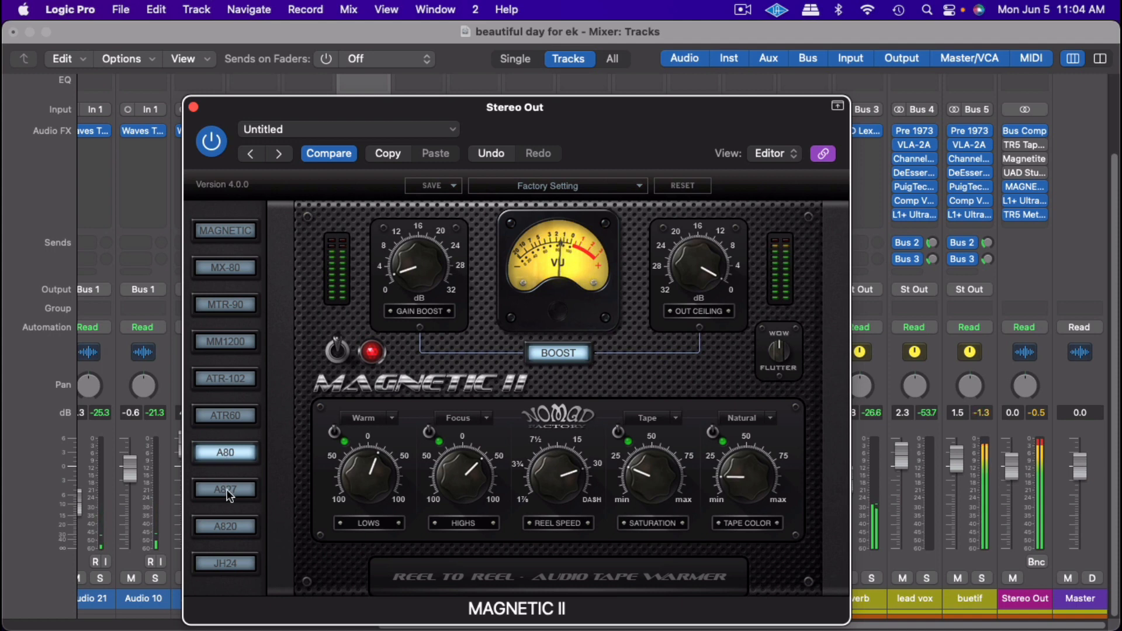
{"action": "left_click", "coordinate": [227, 561]}
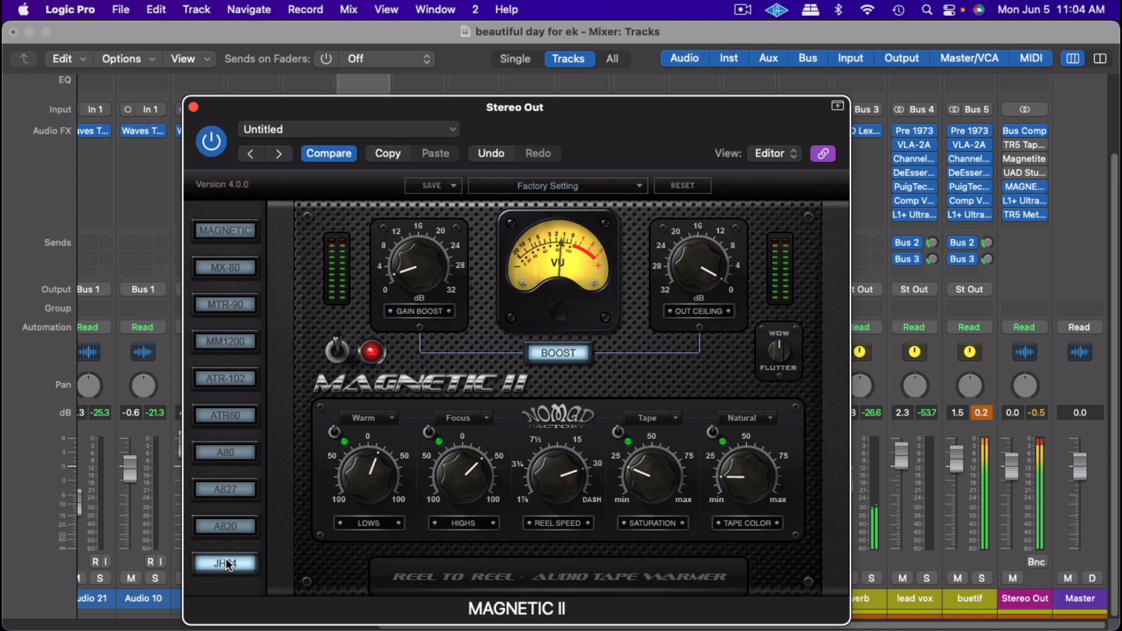
{"action": "left_click", "coordinate": [227, 526]}
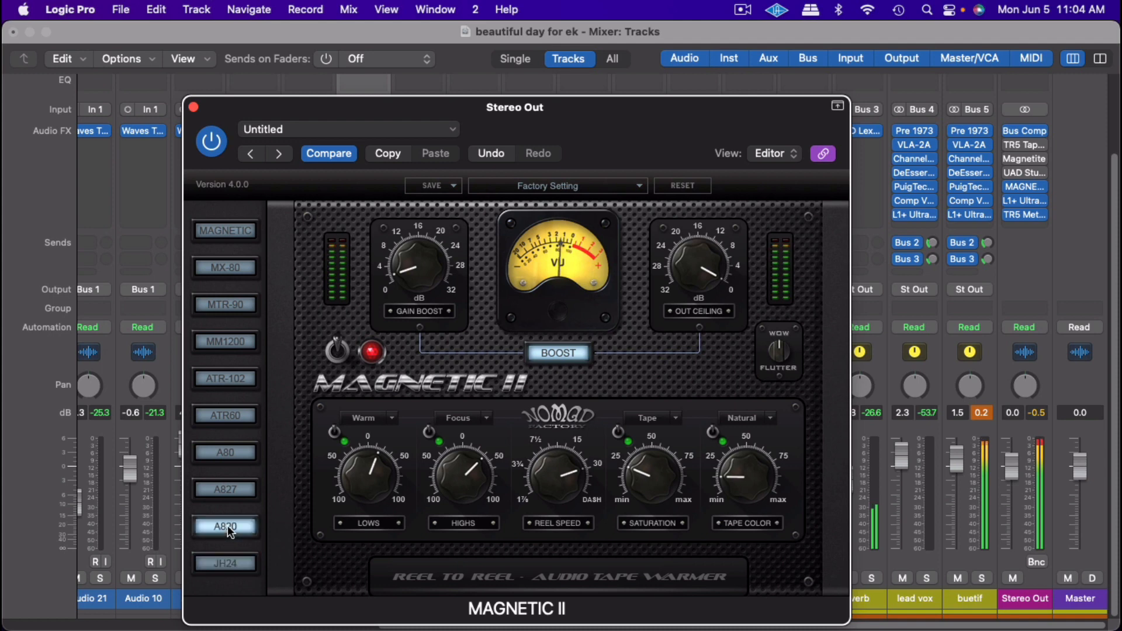
{"action": "left_click", "coordinate": [223, 490]}
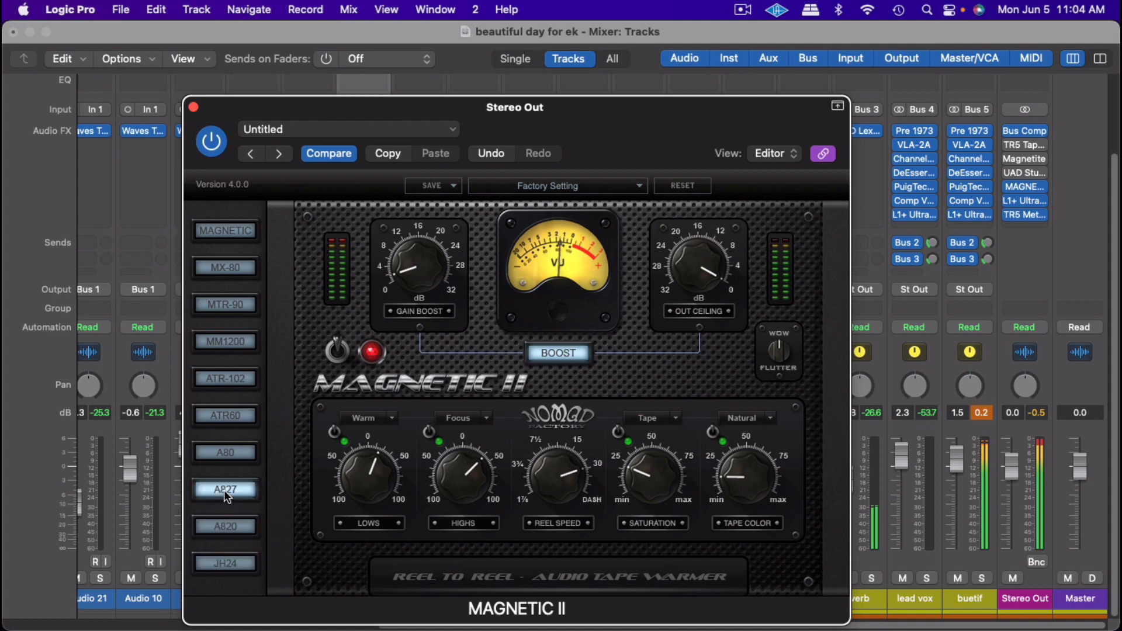
{"action": "left_click", "coordinate": [223, 453]}
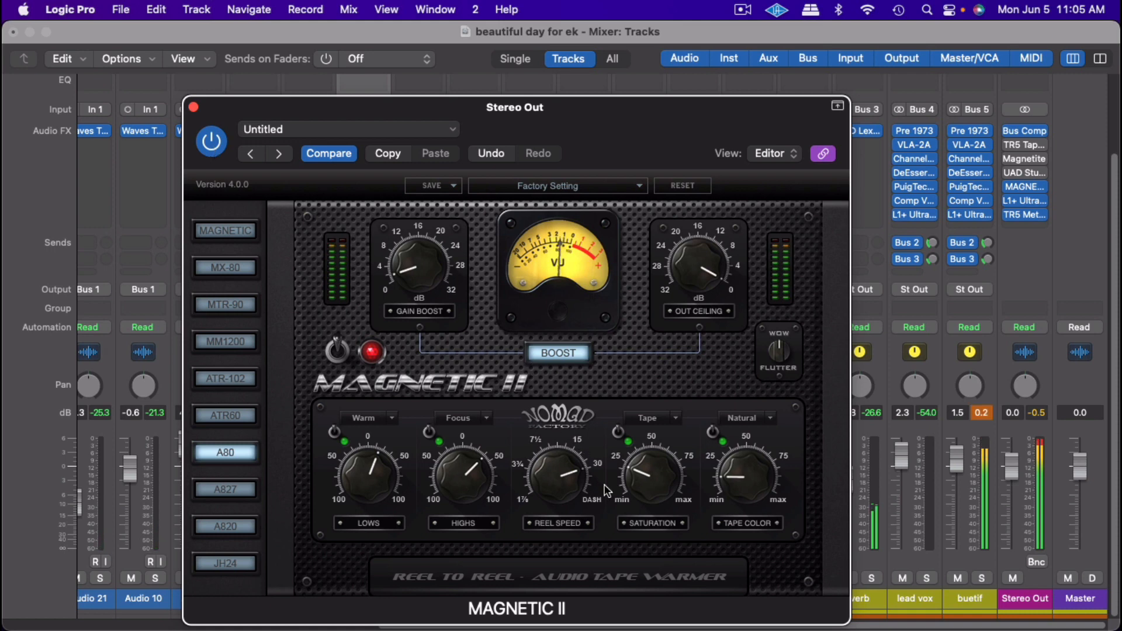
{"action": "left_click_drag", "start_coordinate": [648, 481], "coordinate": [640, 495]}
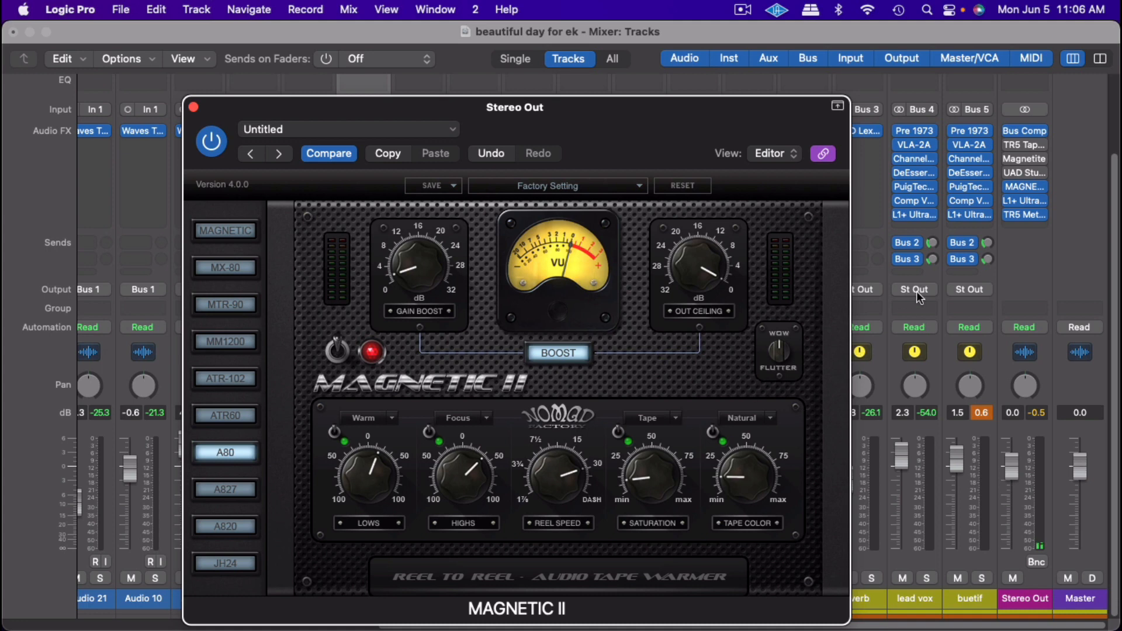
Review the Studer A800, Magnetite and TR5 Tape Machine 24 on the Stereo Out, then reopen the Magnetic II and start playback
{"action": "left_click", "coordinate": [1027, 169]}
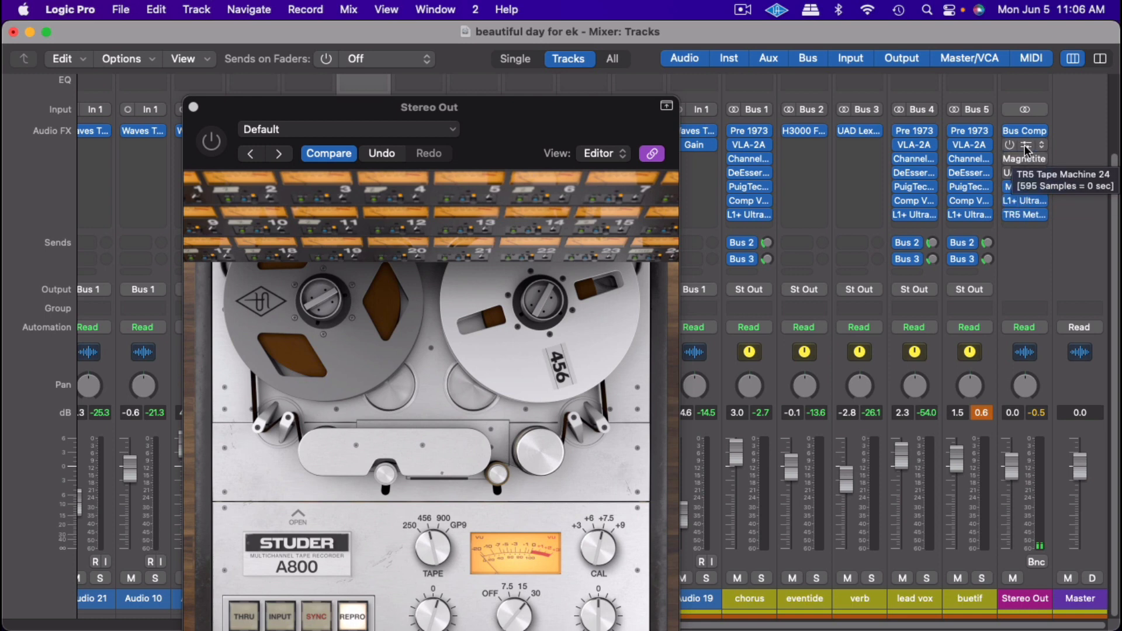
{"action": "left_click", "coordinate": [1026, 156]}
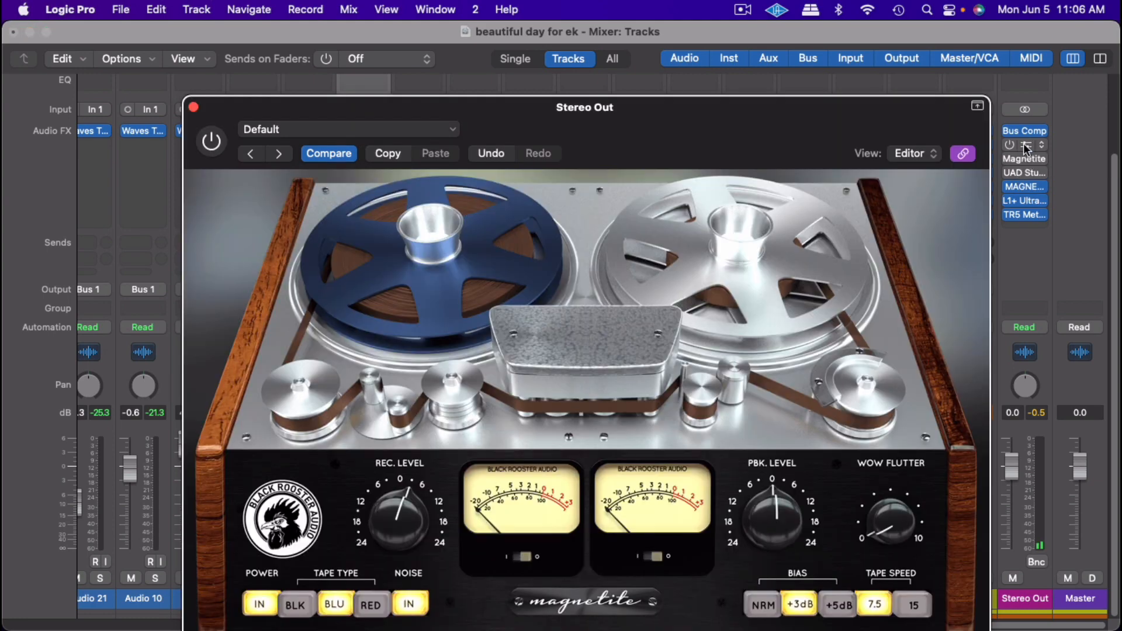
{"action": "left_click", "coordinate": [1026, 148]}
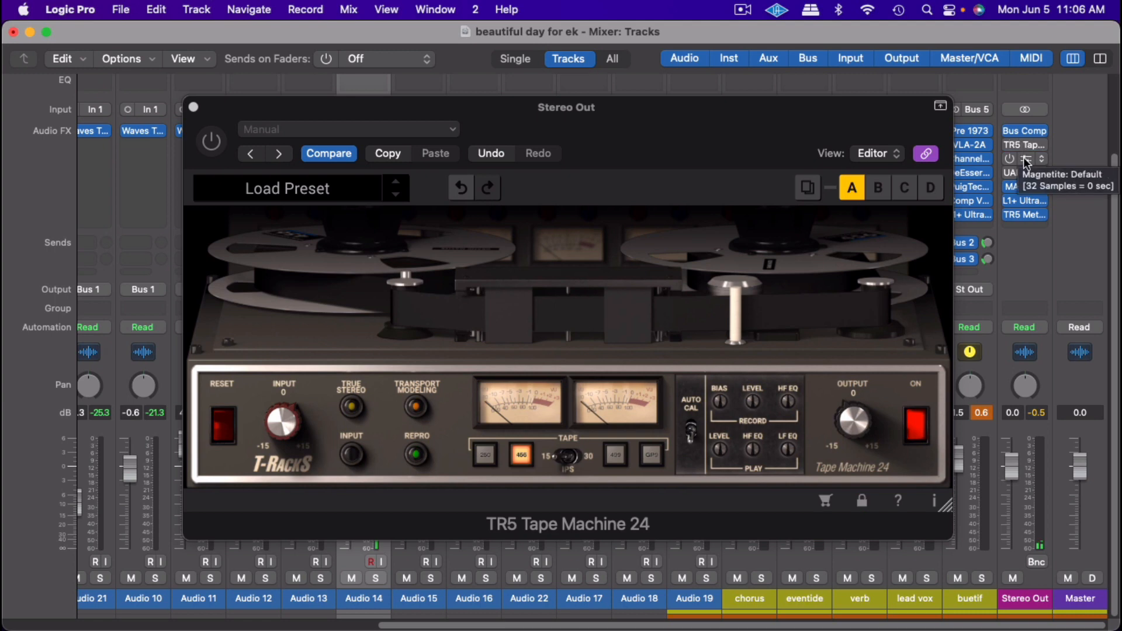
{"action": "left_click", "coordinate": [1025, 158]}
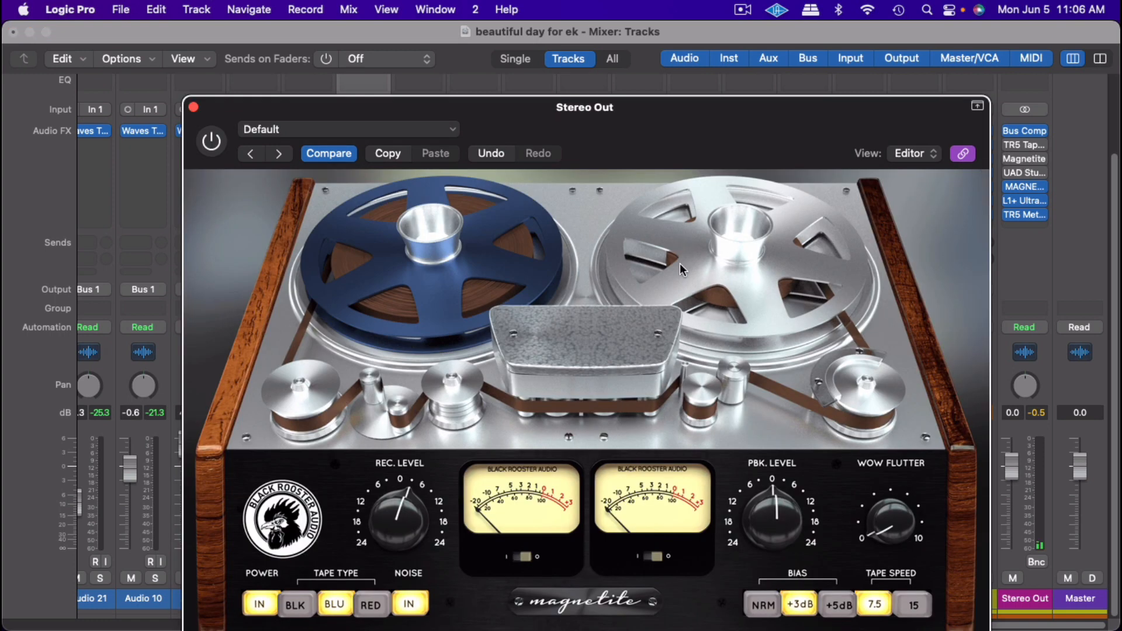
{"action": "left_click", "coordinate": [1025, 186]}
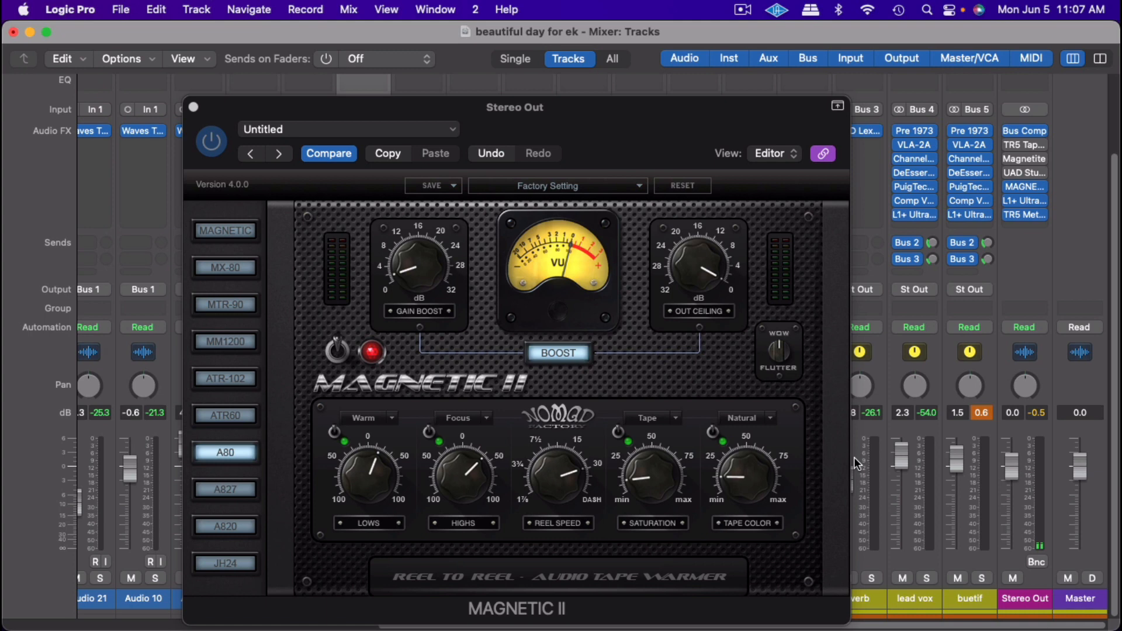
{"action": "key", "text": "space"}
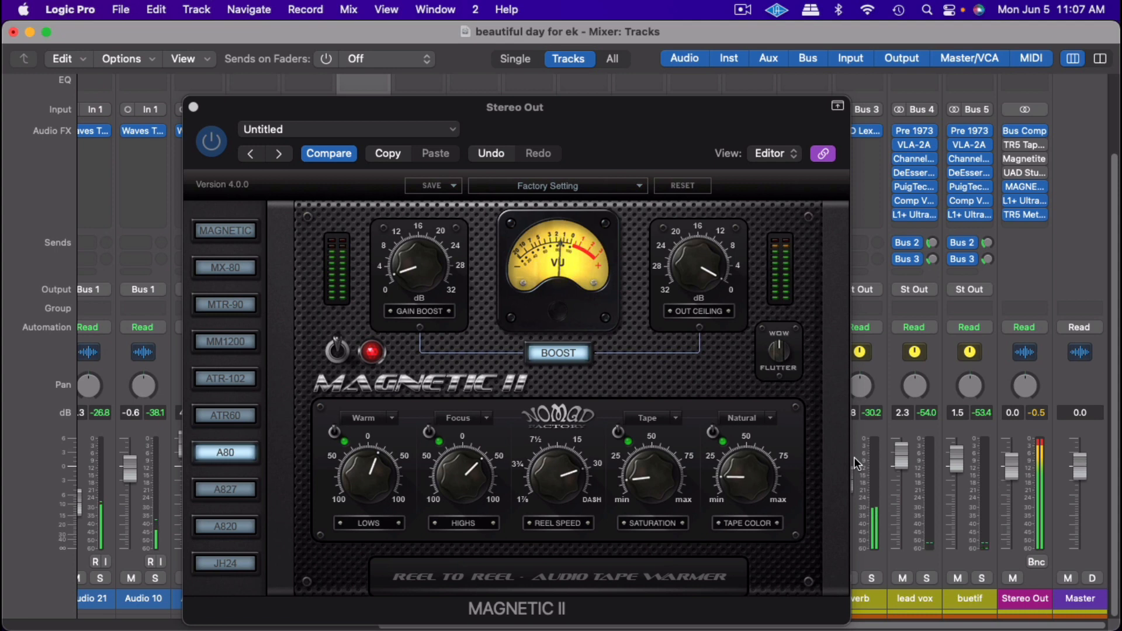